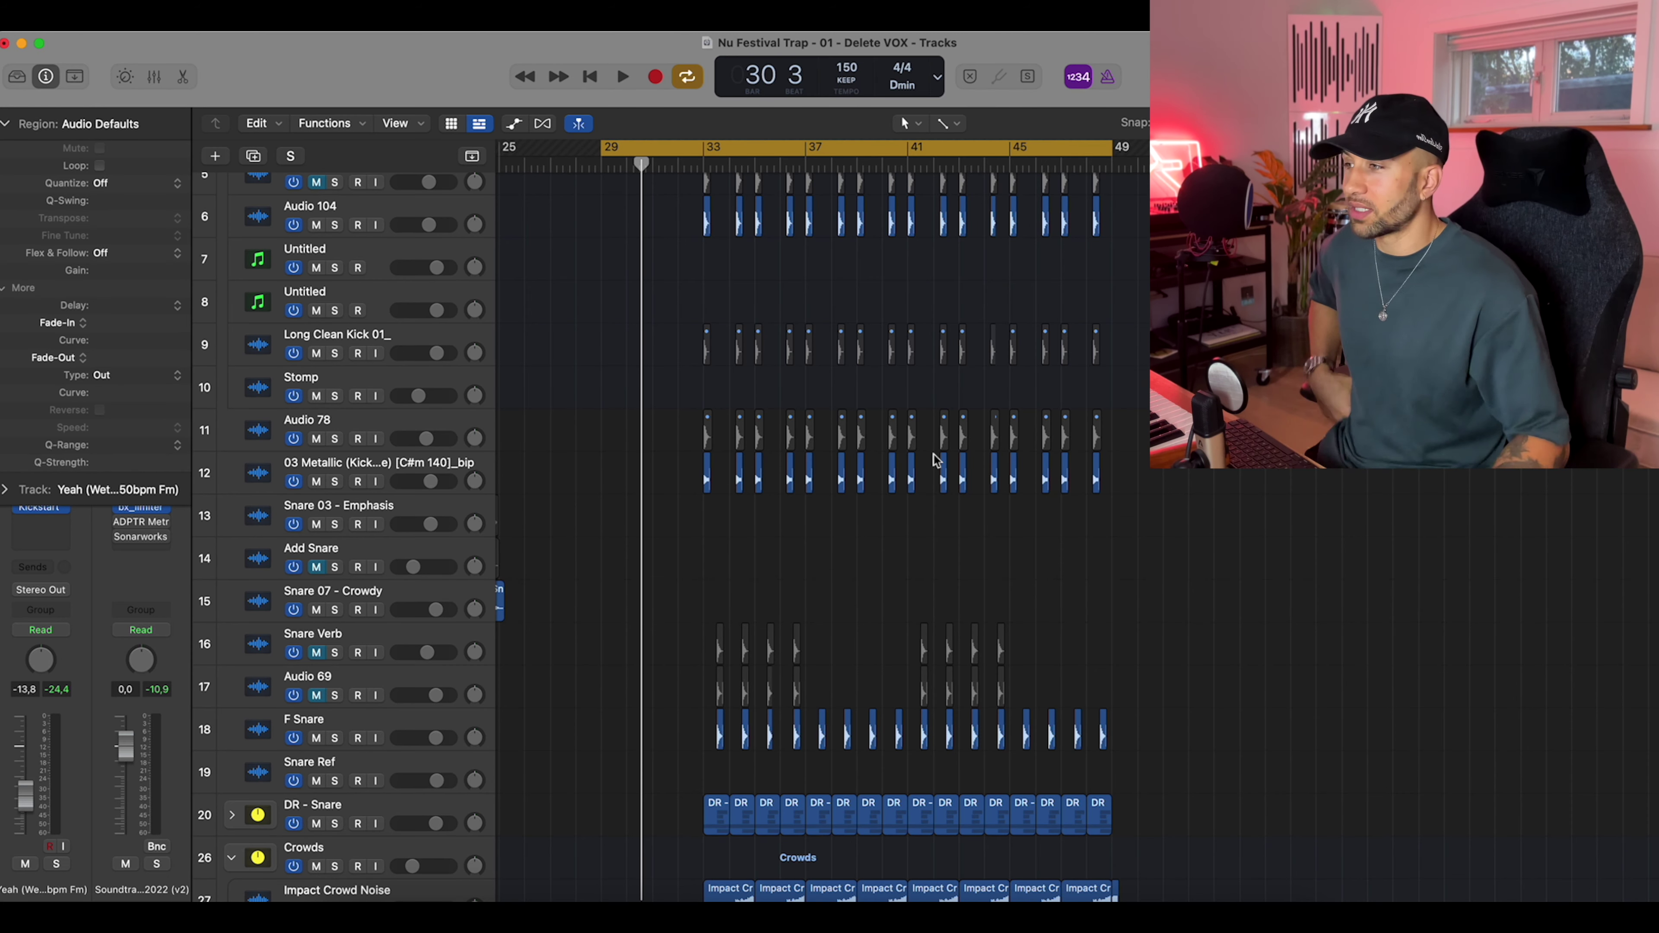
Scroll the Tracks area down to the VOX - 2022 Nayah Group vocal tracks
scroll(937, 460, down, 15)
scroll(937, 460, down, 10)
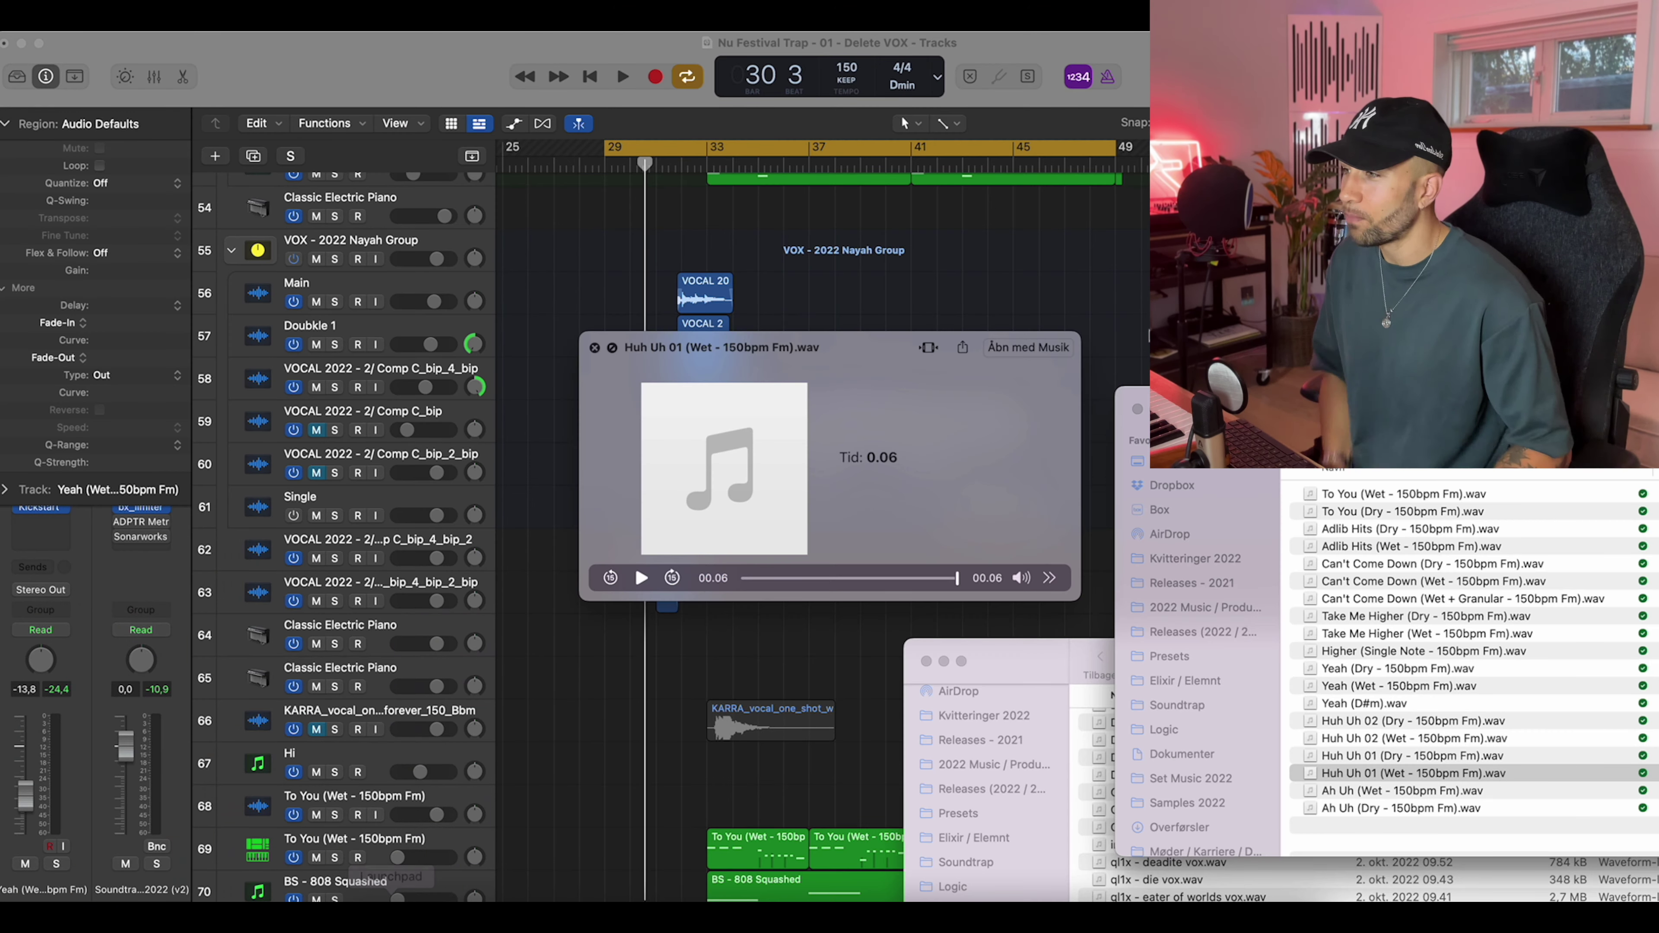
Bring the Vocal - Female folder forward and select all its vocal samples
key(space)
drag(1146, 424, 737, 325)
key(super+a)
right_click(1048, 533)
click(990, 522)
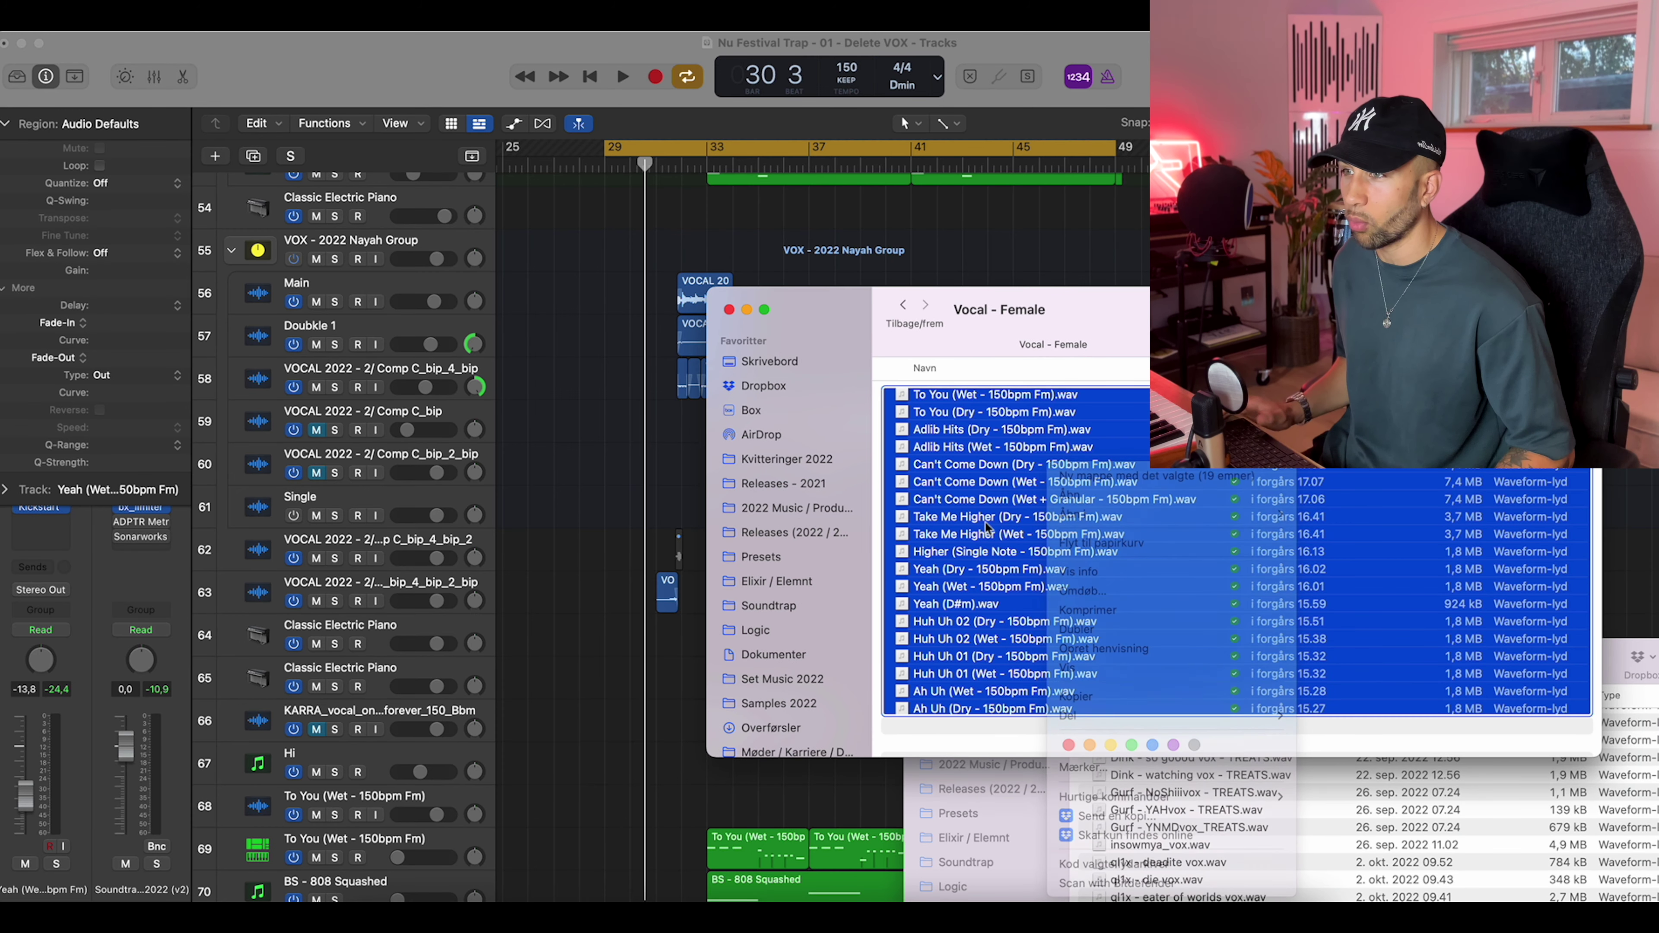
Select the To You (Wet) sample and preview it with Quick Look
click(1031, 536)
click(1029, 397)
key(space)
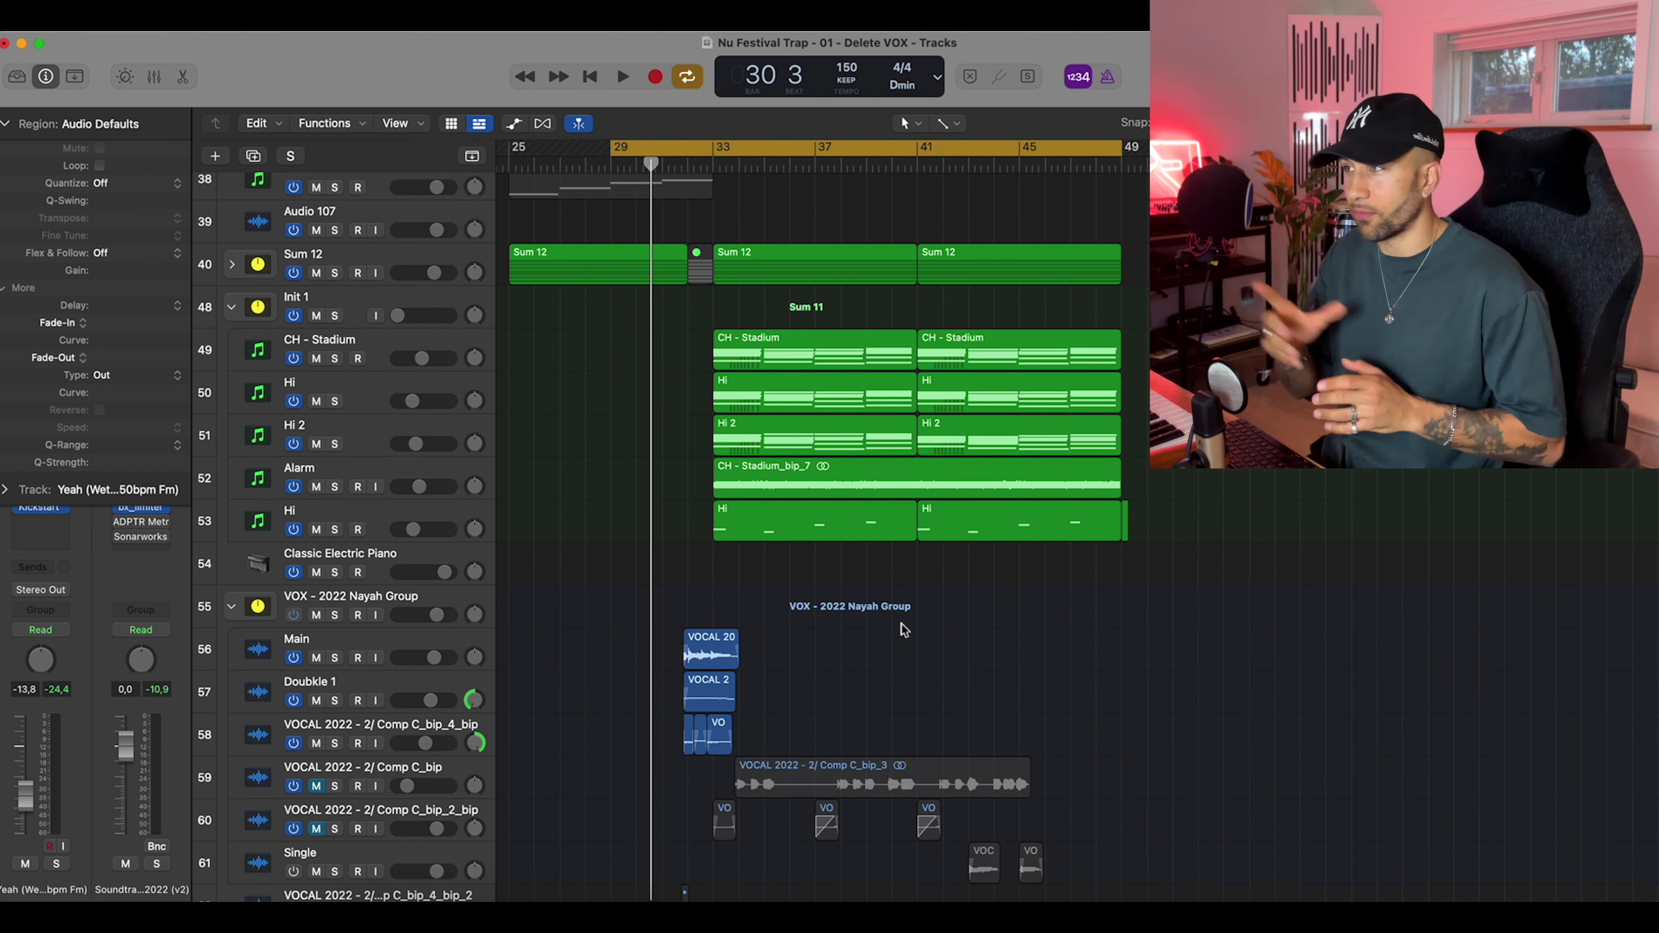
Expand the Sum 12 stack to show its layers
click(231, 265)
scroll(621, 564, down, 2)
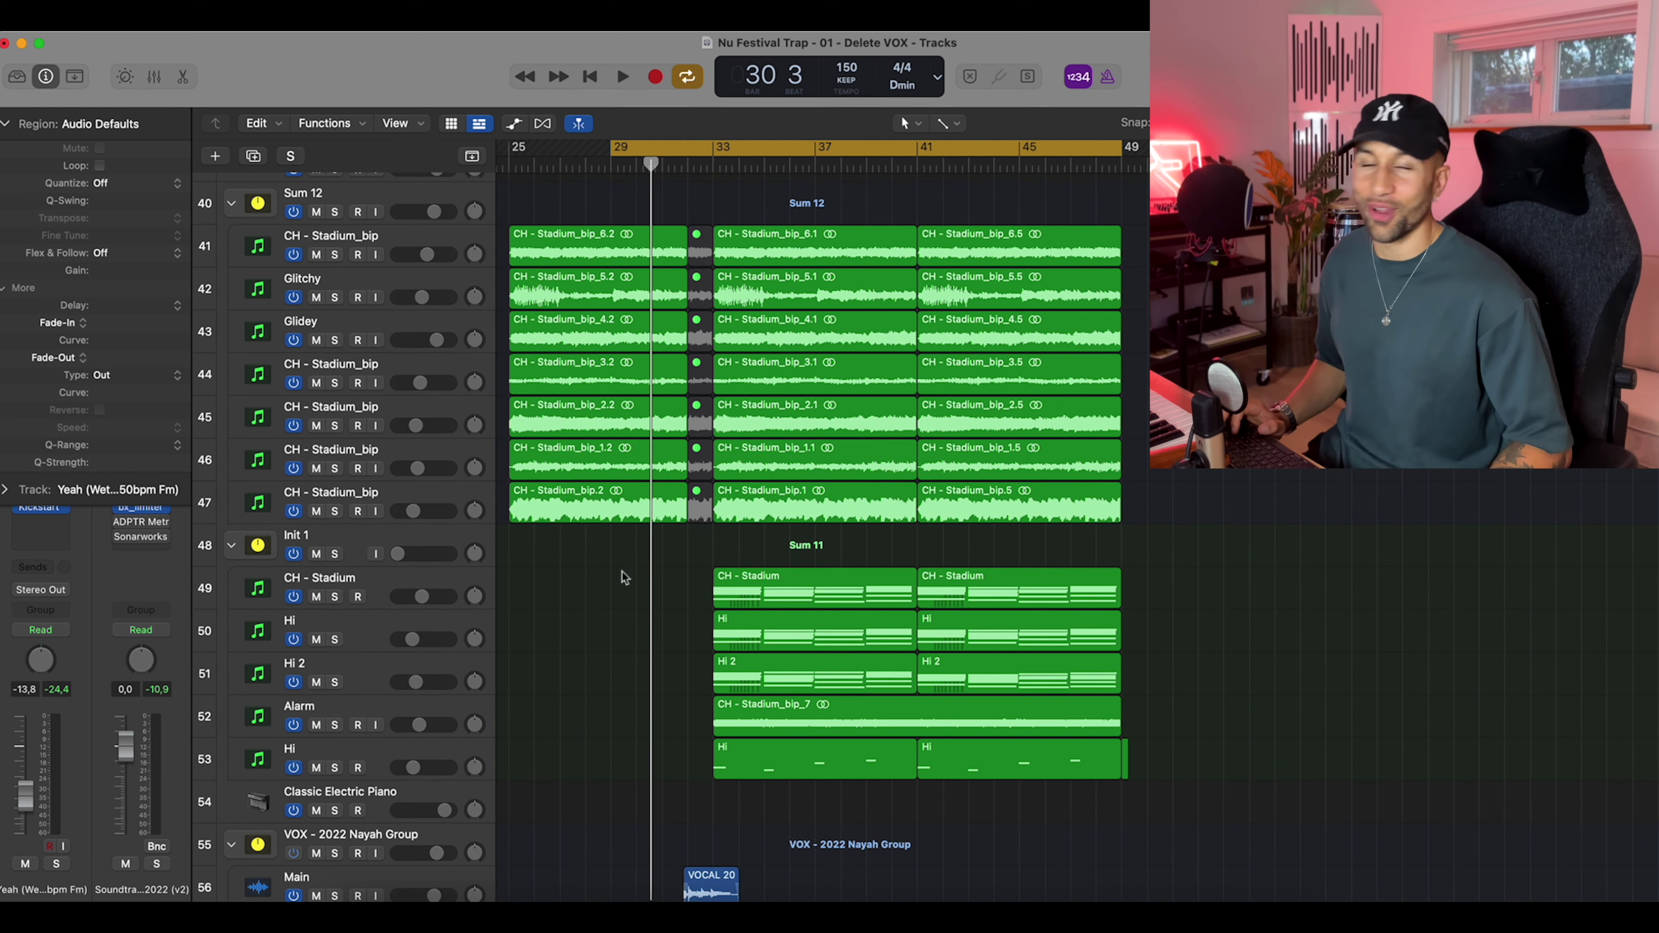
scroll(634, 575, up, 1)
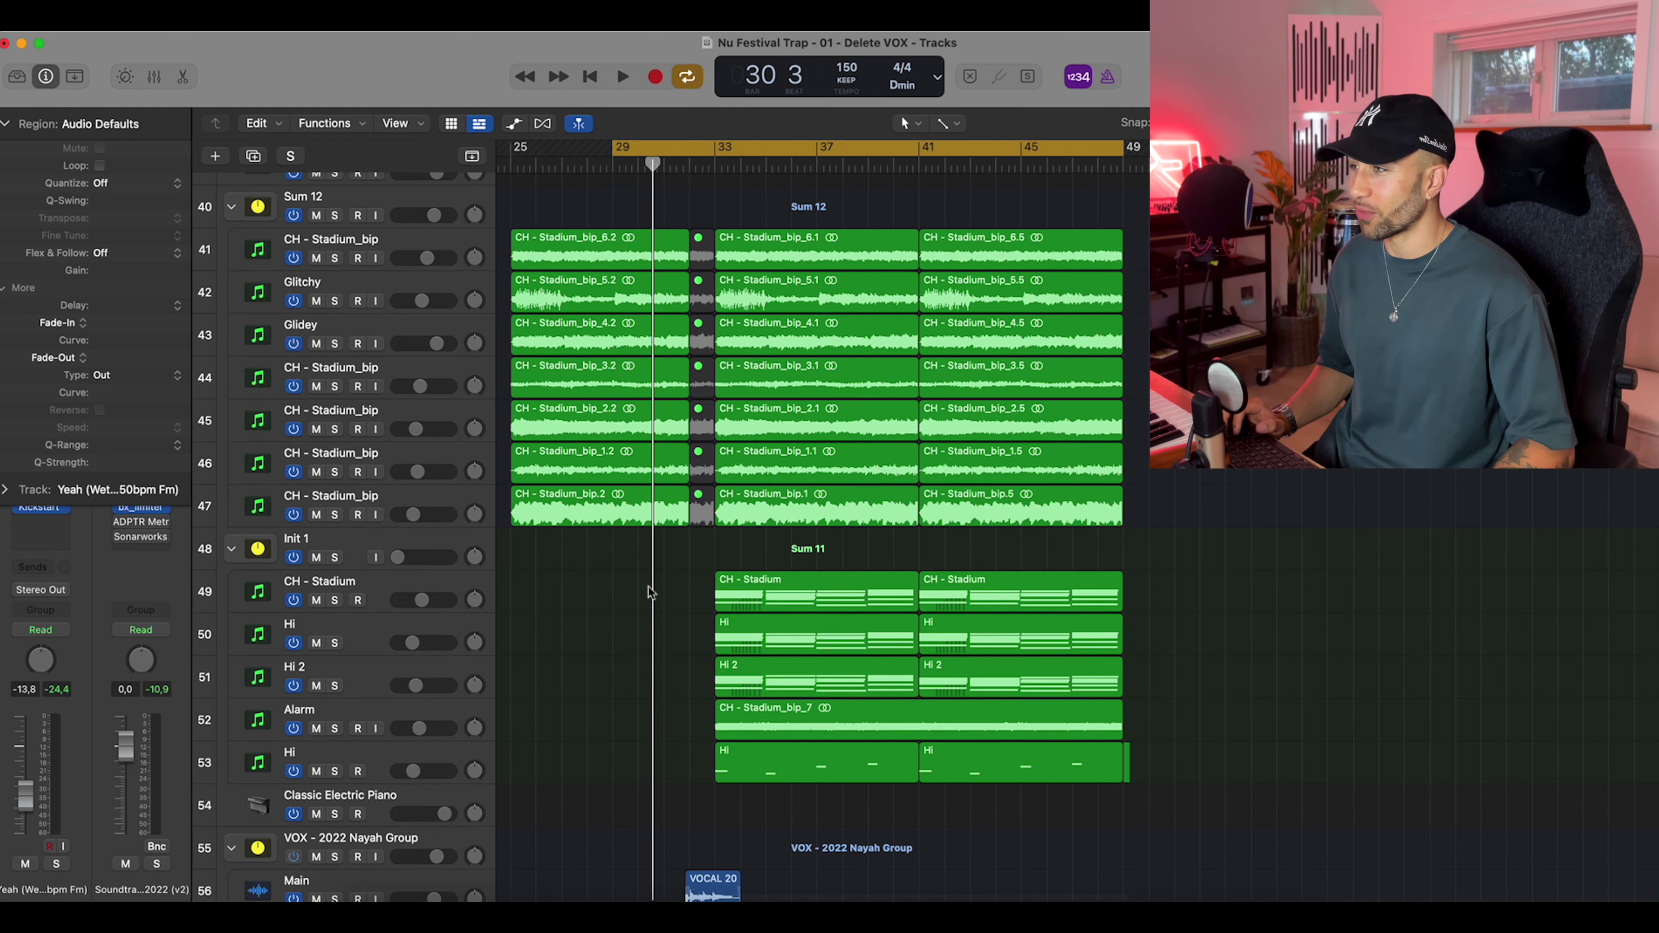
Loop bars 25–49, play it through, then collapse the Region inspector
drag(508, 149, 1125, 149)
key(space)
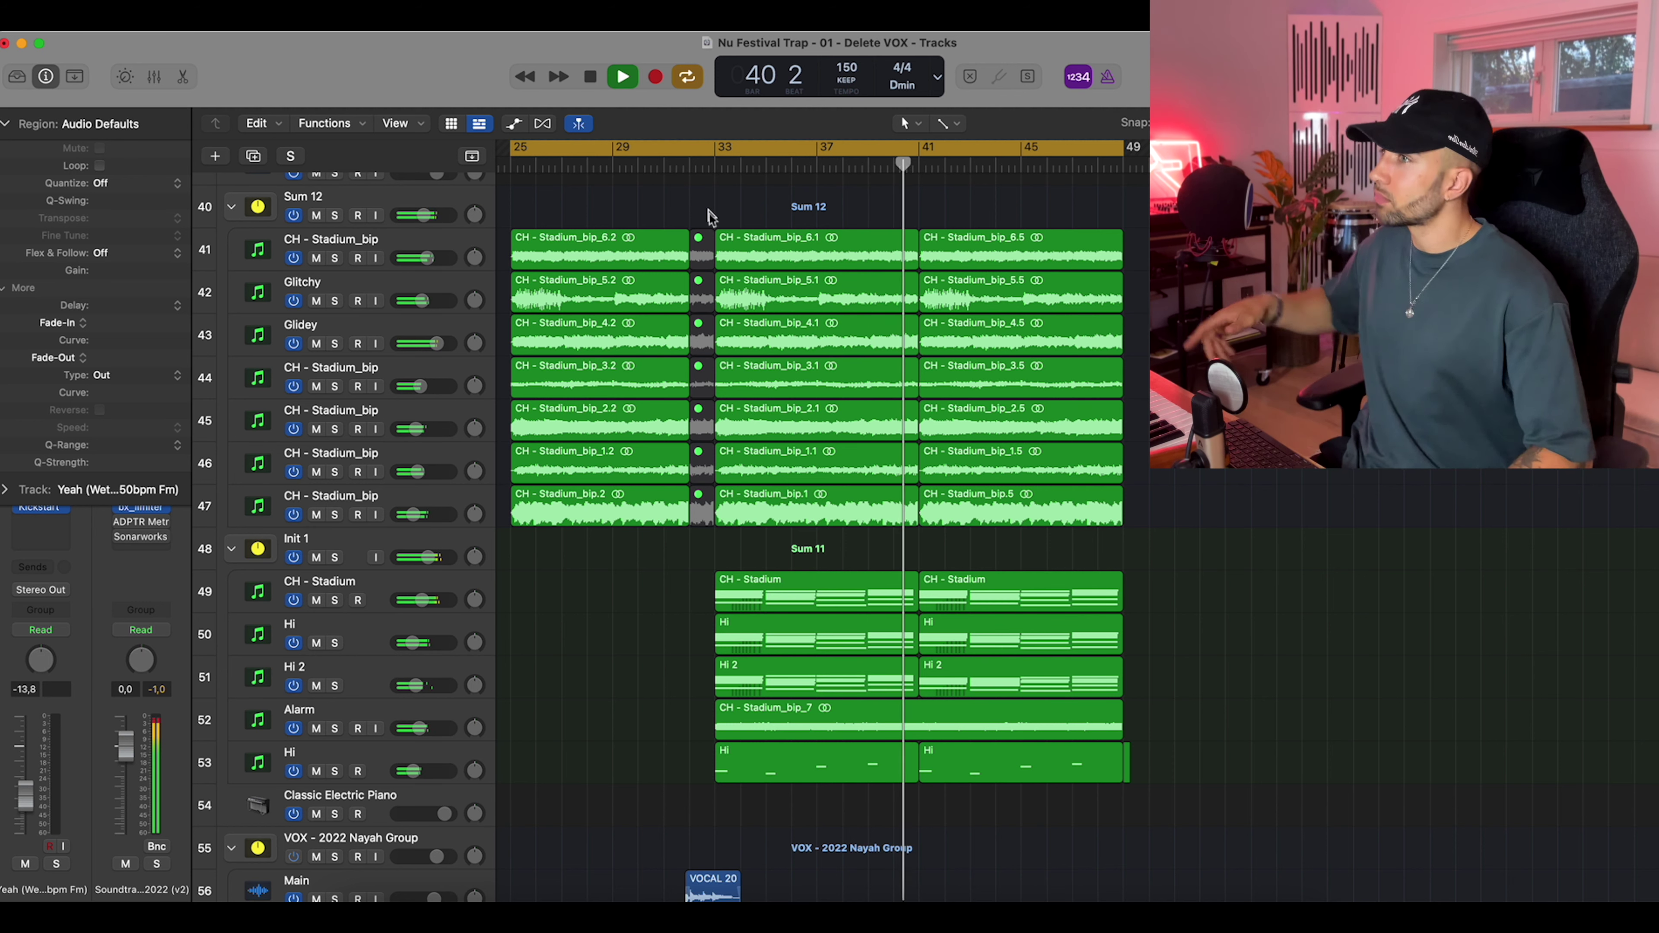
key(space)
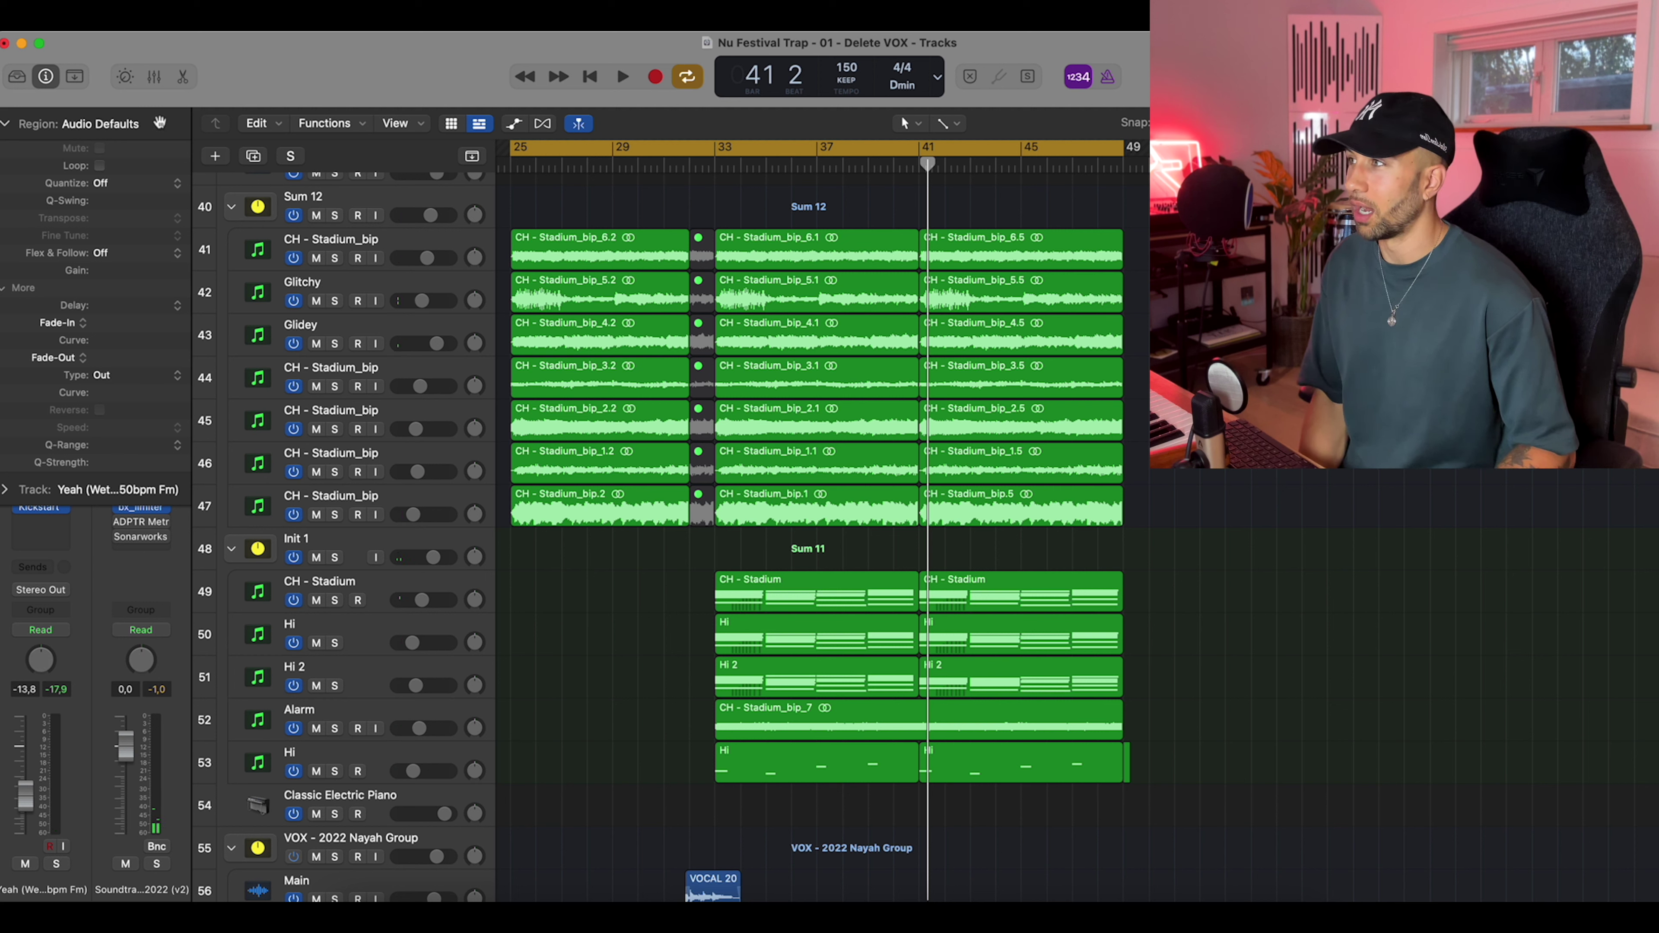
click(5, 125)
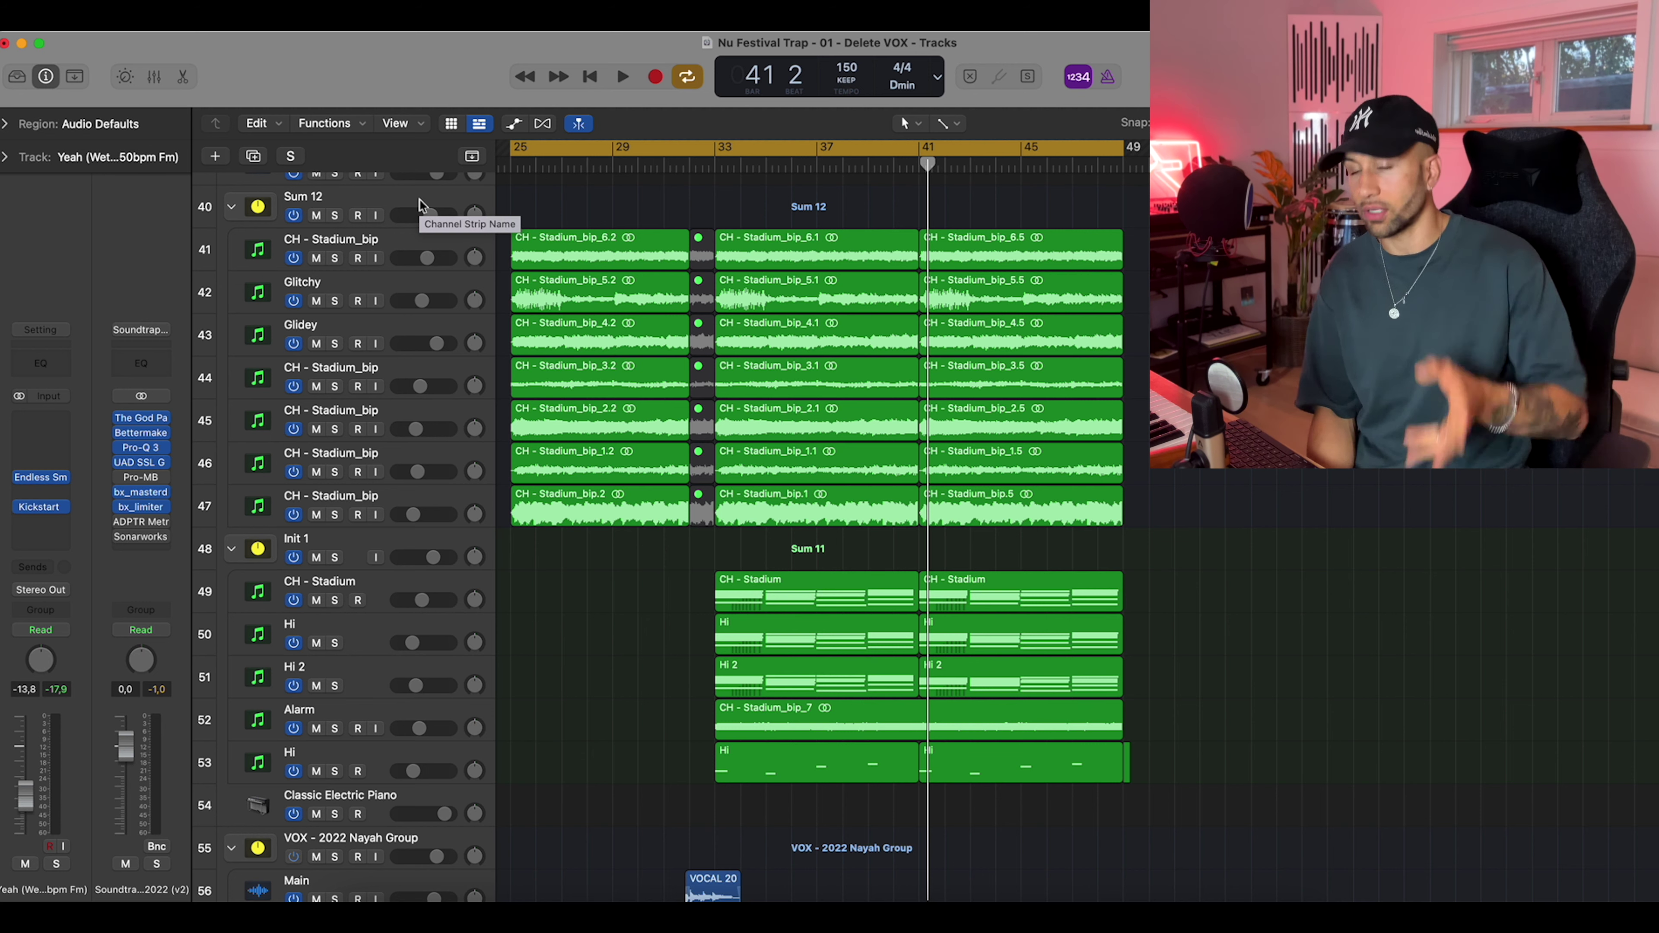
Solo the Sum 12 stack and audition it from bar 25
click(420, 206)
key(ctrl+s)
scroll(751, 236, up, 1)
key(shift+space)
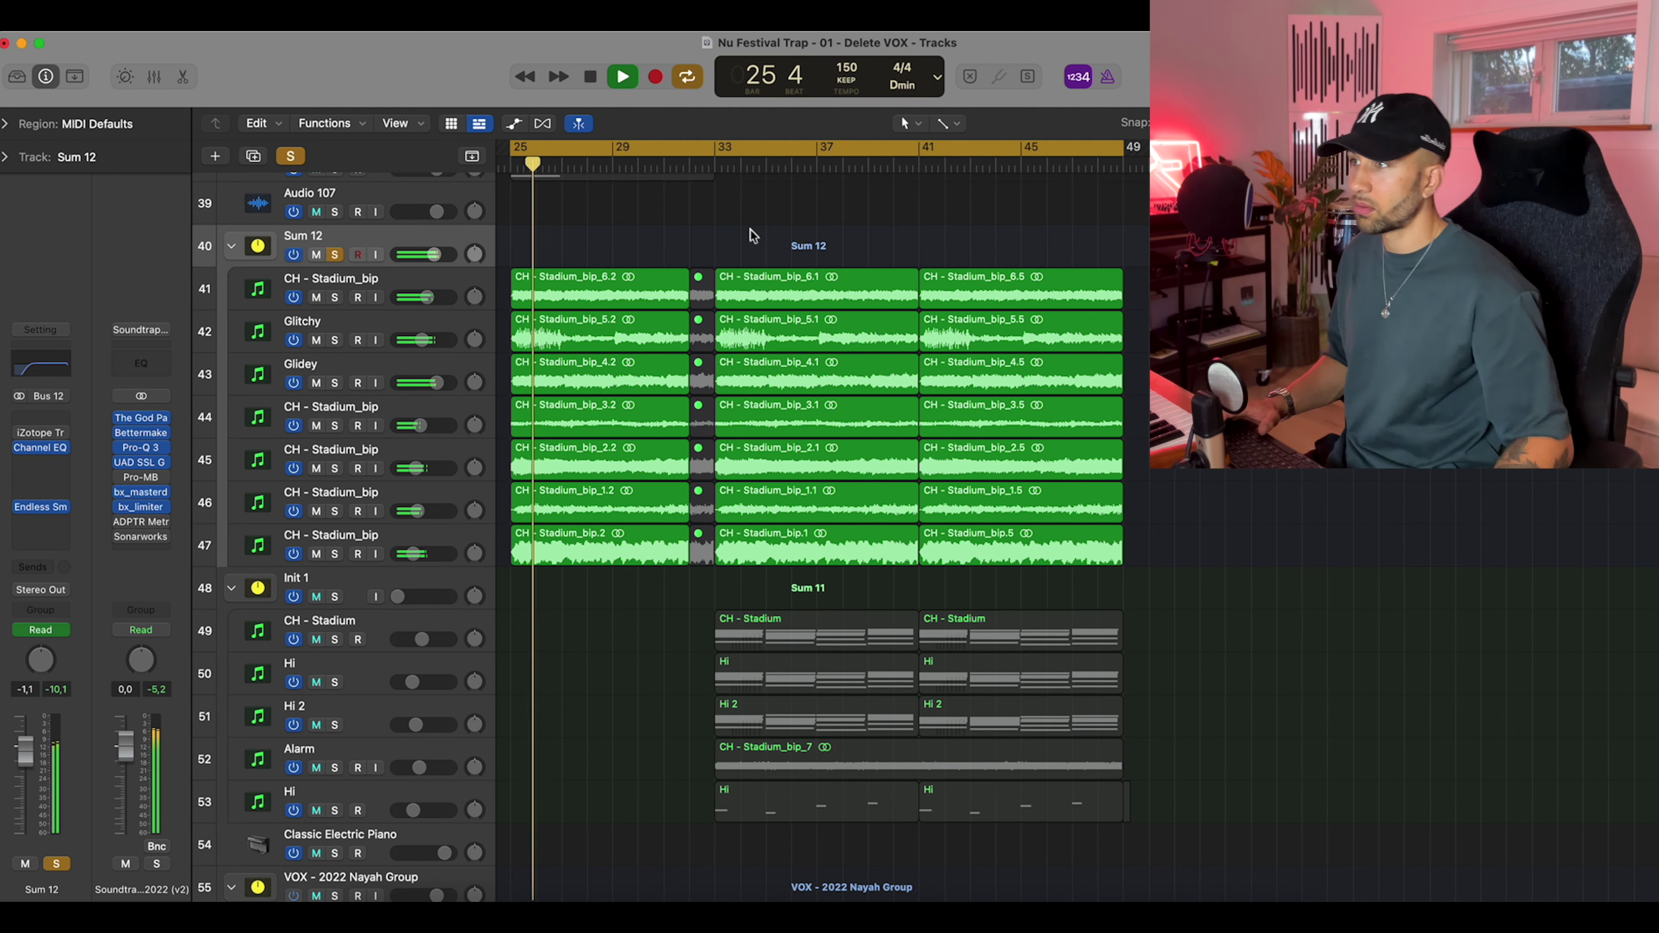
scroll(751, 235, down, 1)
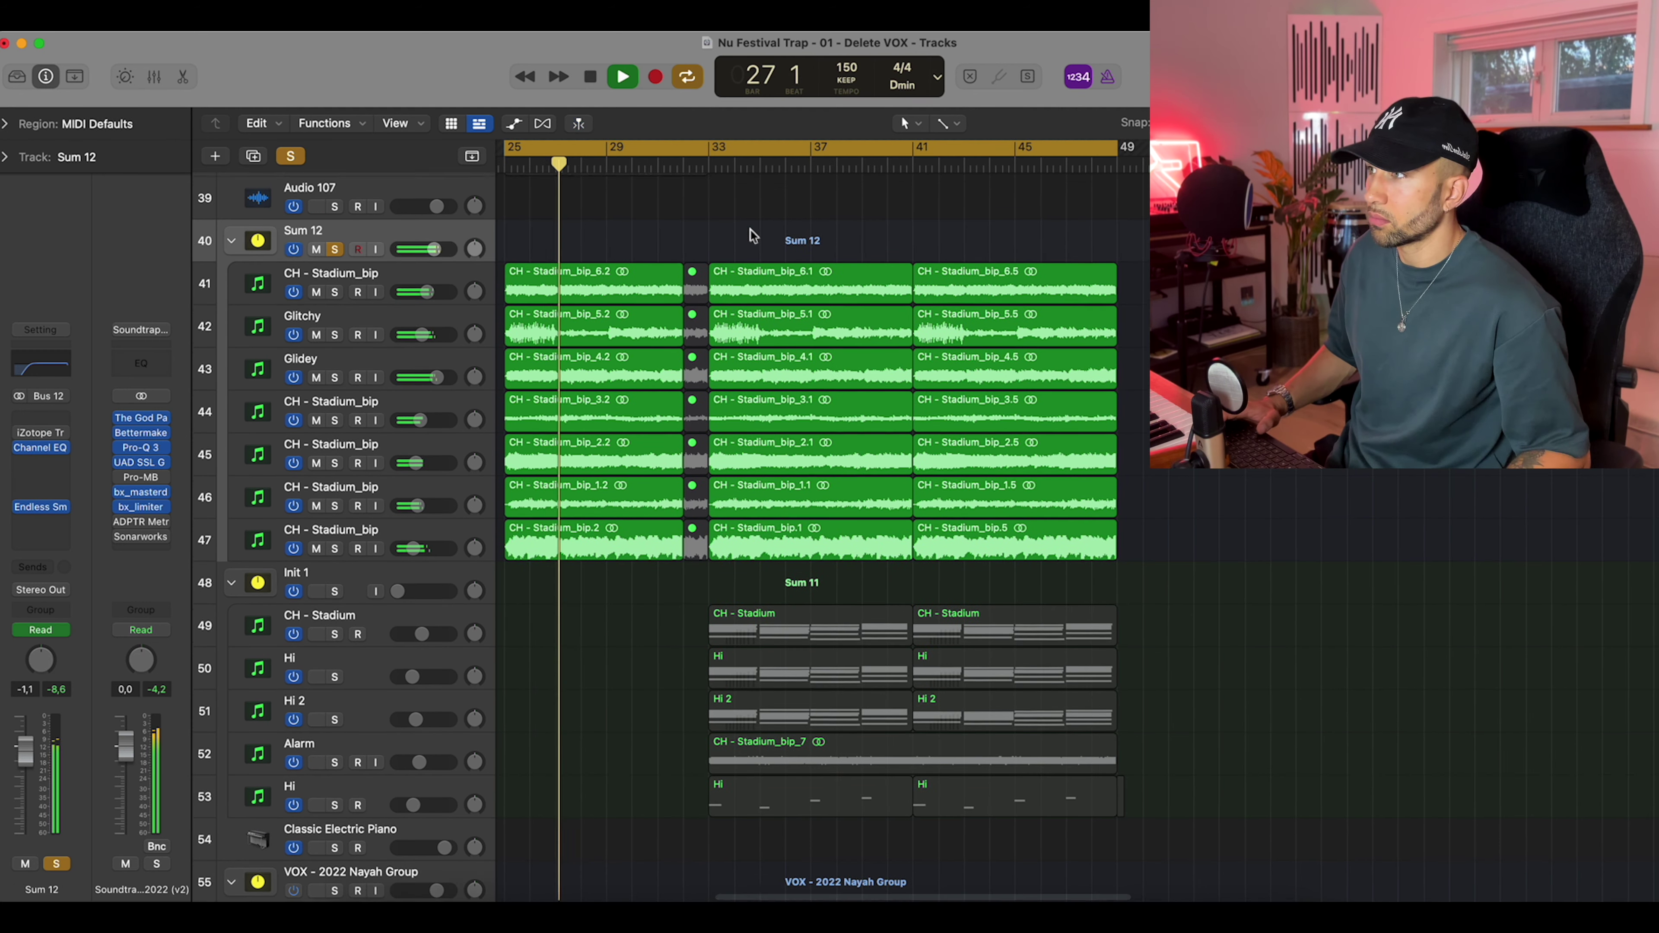
scroll(752, 235, up, 3)
scroll(753, 236, left, 2)
key(space)
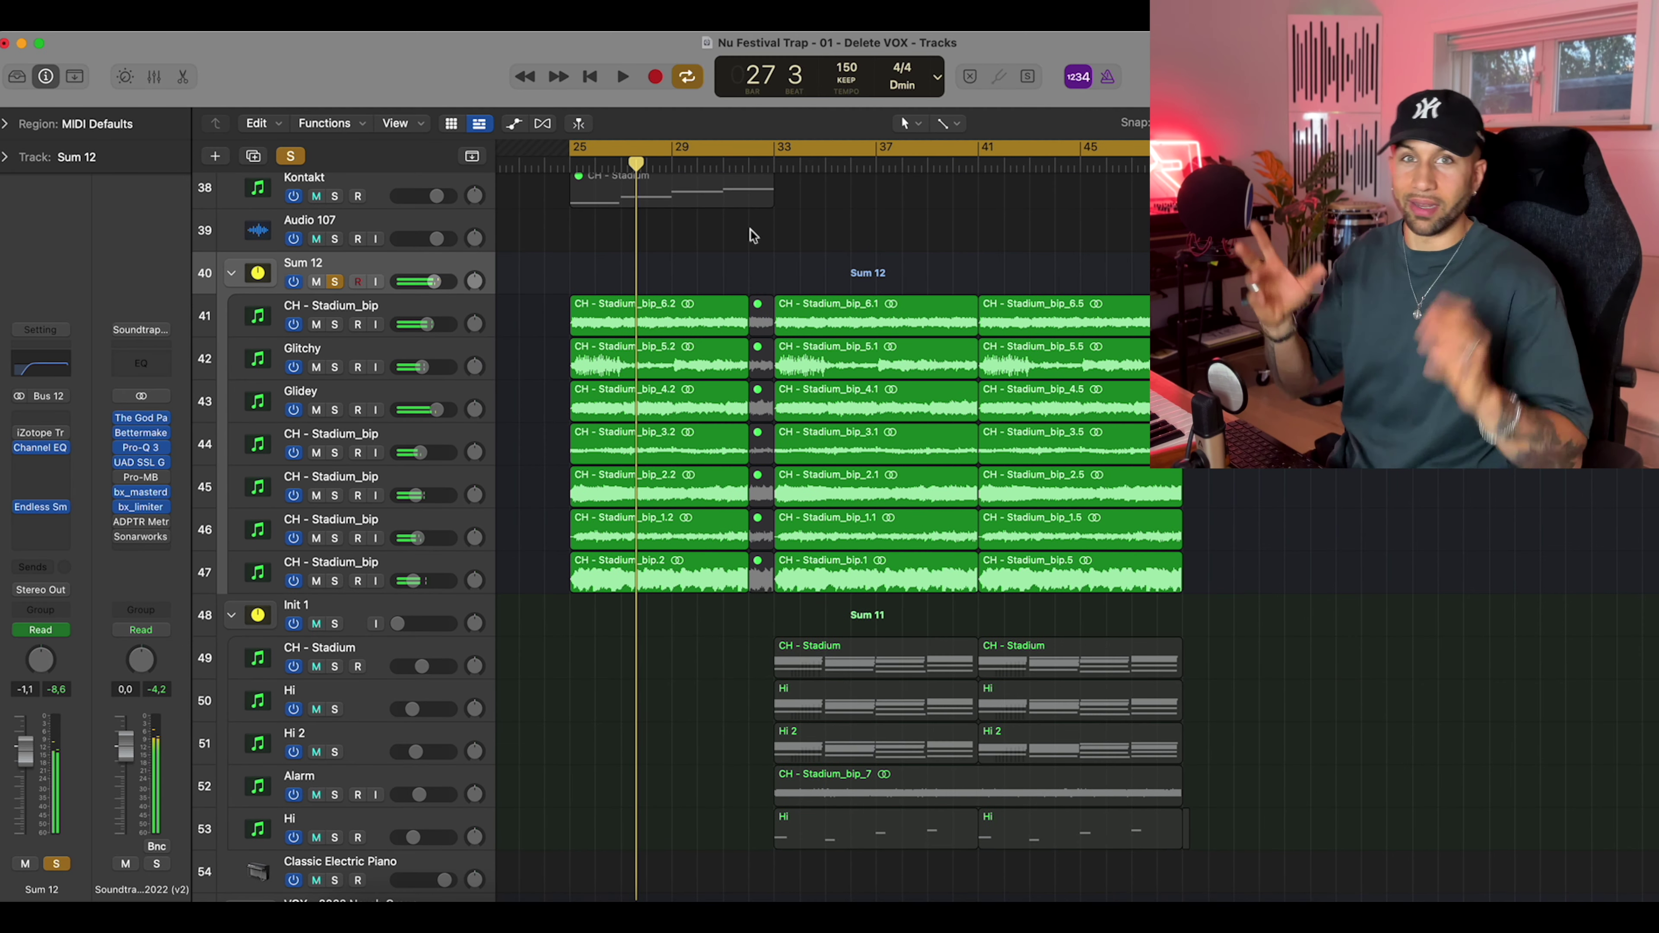
scroll(849, 331, down, 1)
scroll(849, 332, left, 1)
scroll(812, 351, left, 1)
scroll(819, 362, down, 3)
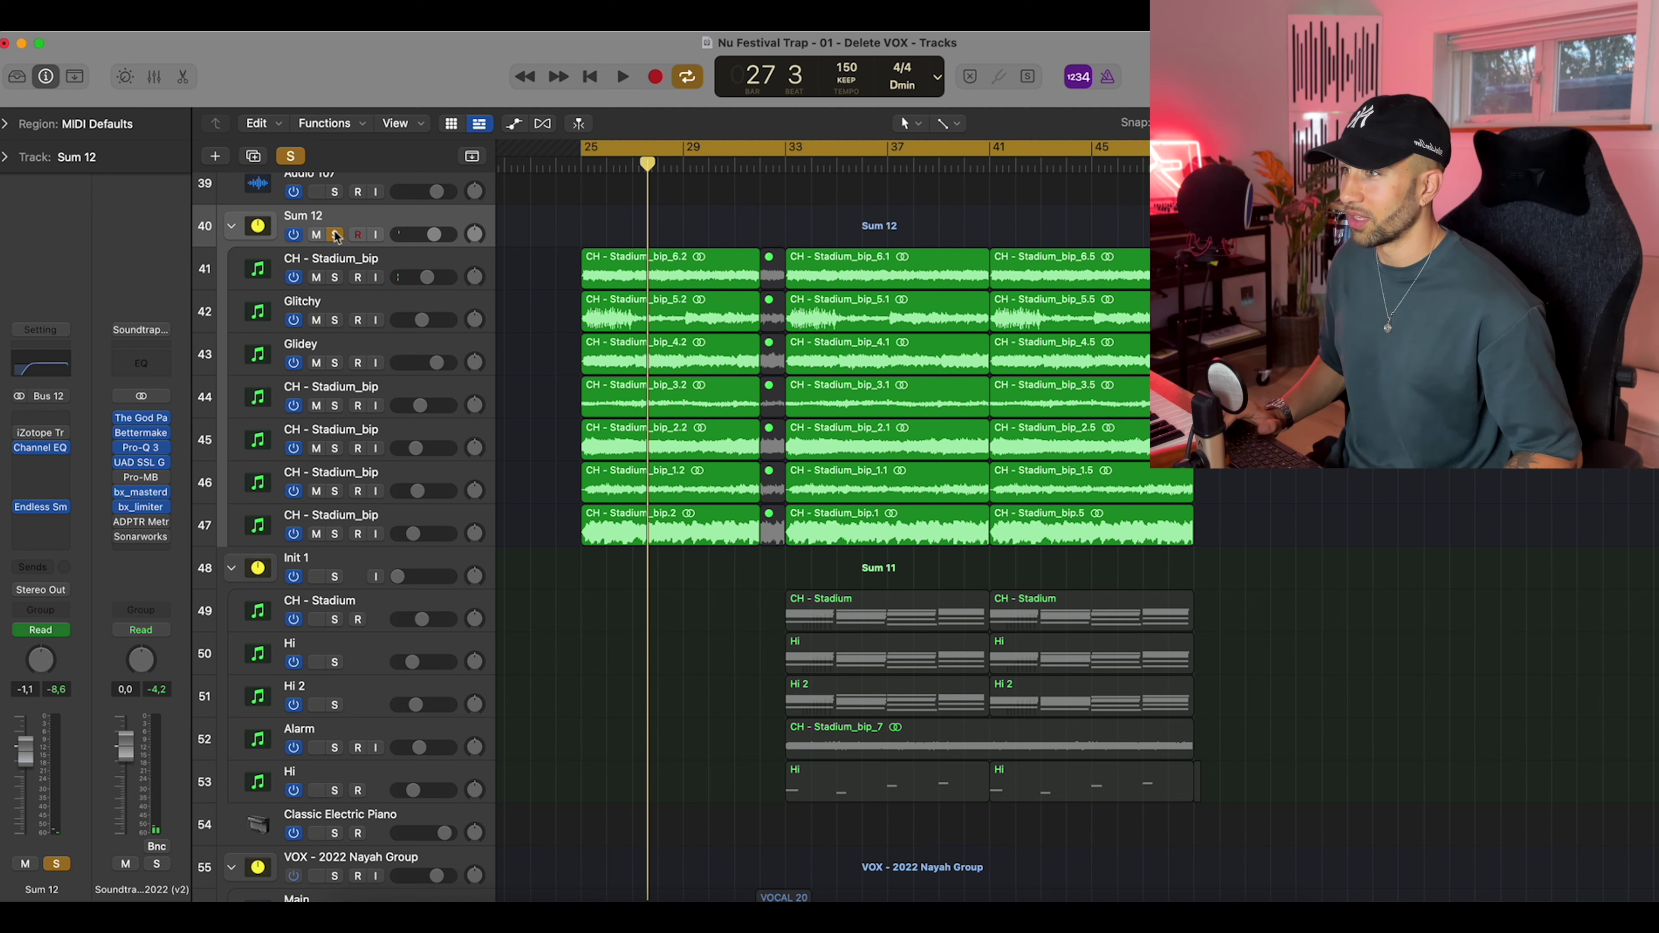
Unsolo Sum 12, solo Init 1, loop bars 33–41 and play CH - Stadium
click(335, 235)
scroll(356, 500, down, 3)
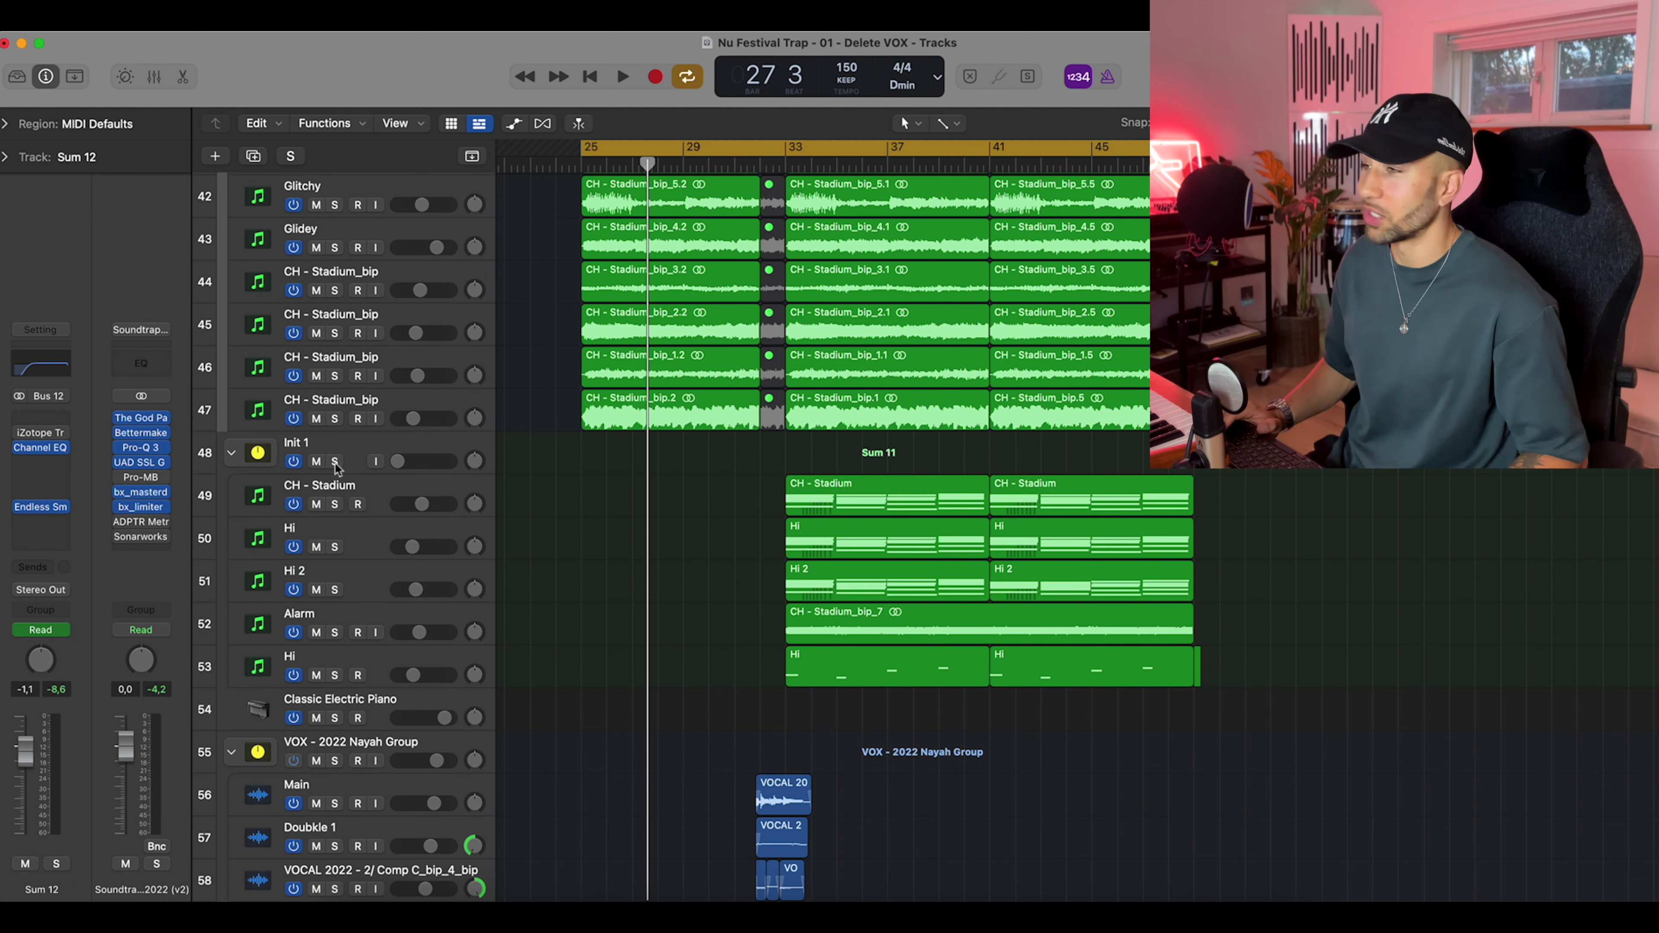
click(335, 462)
drag(782, 163, 990, 163)
click(358, 505)
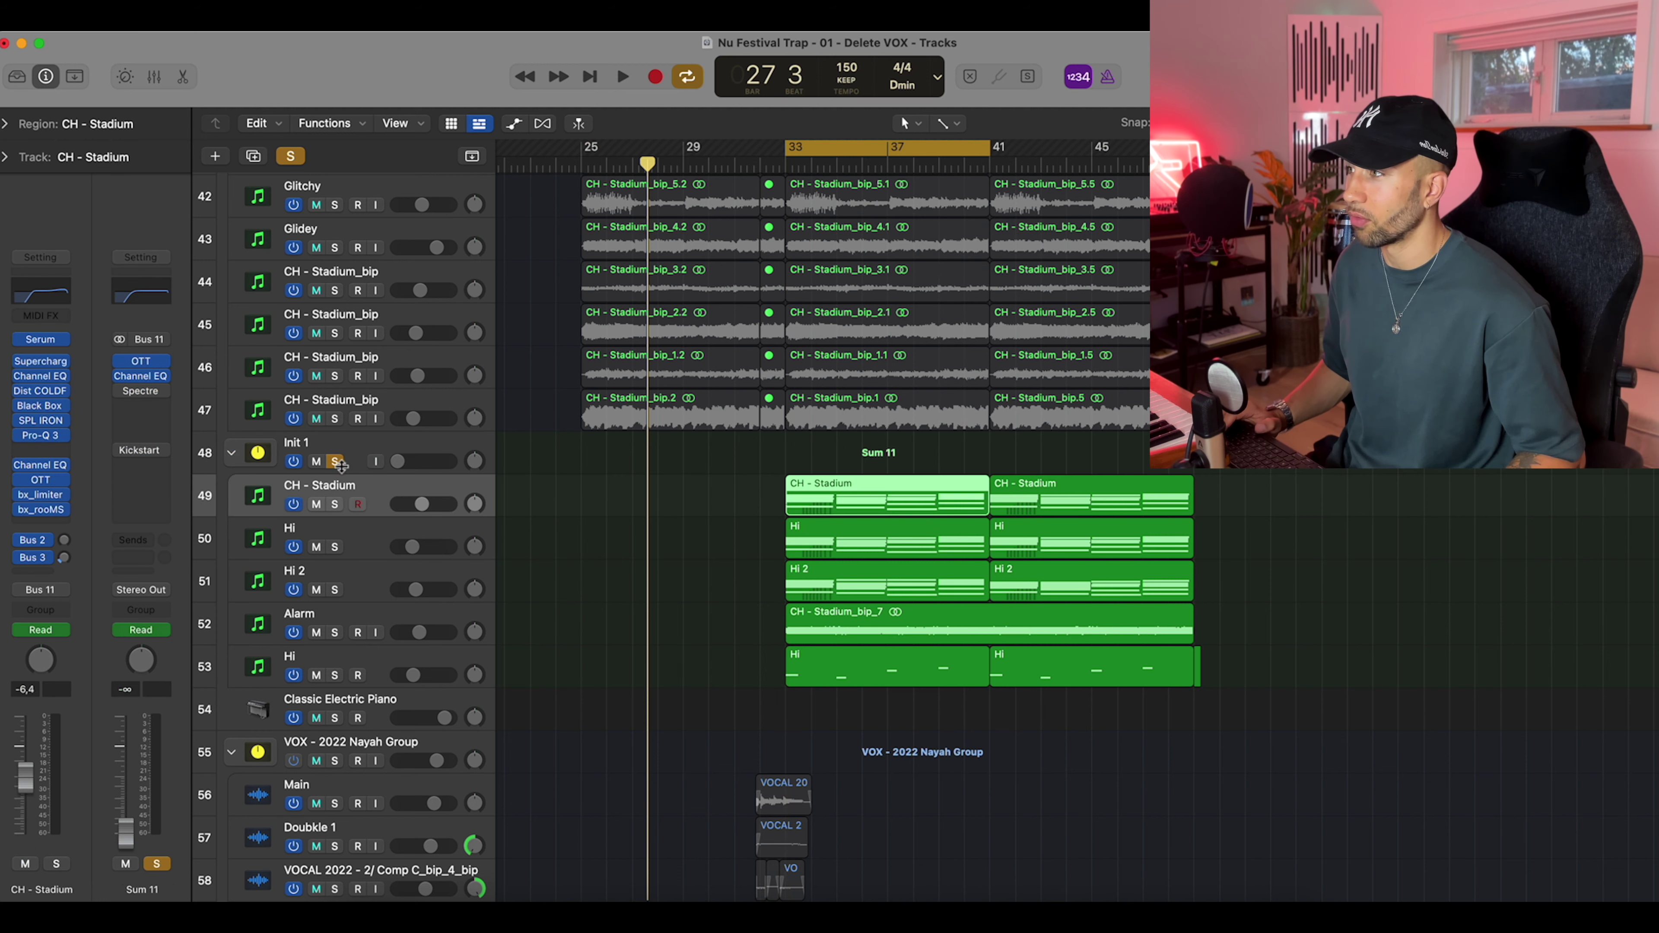
key(space)
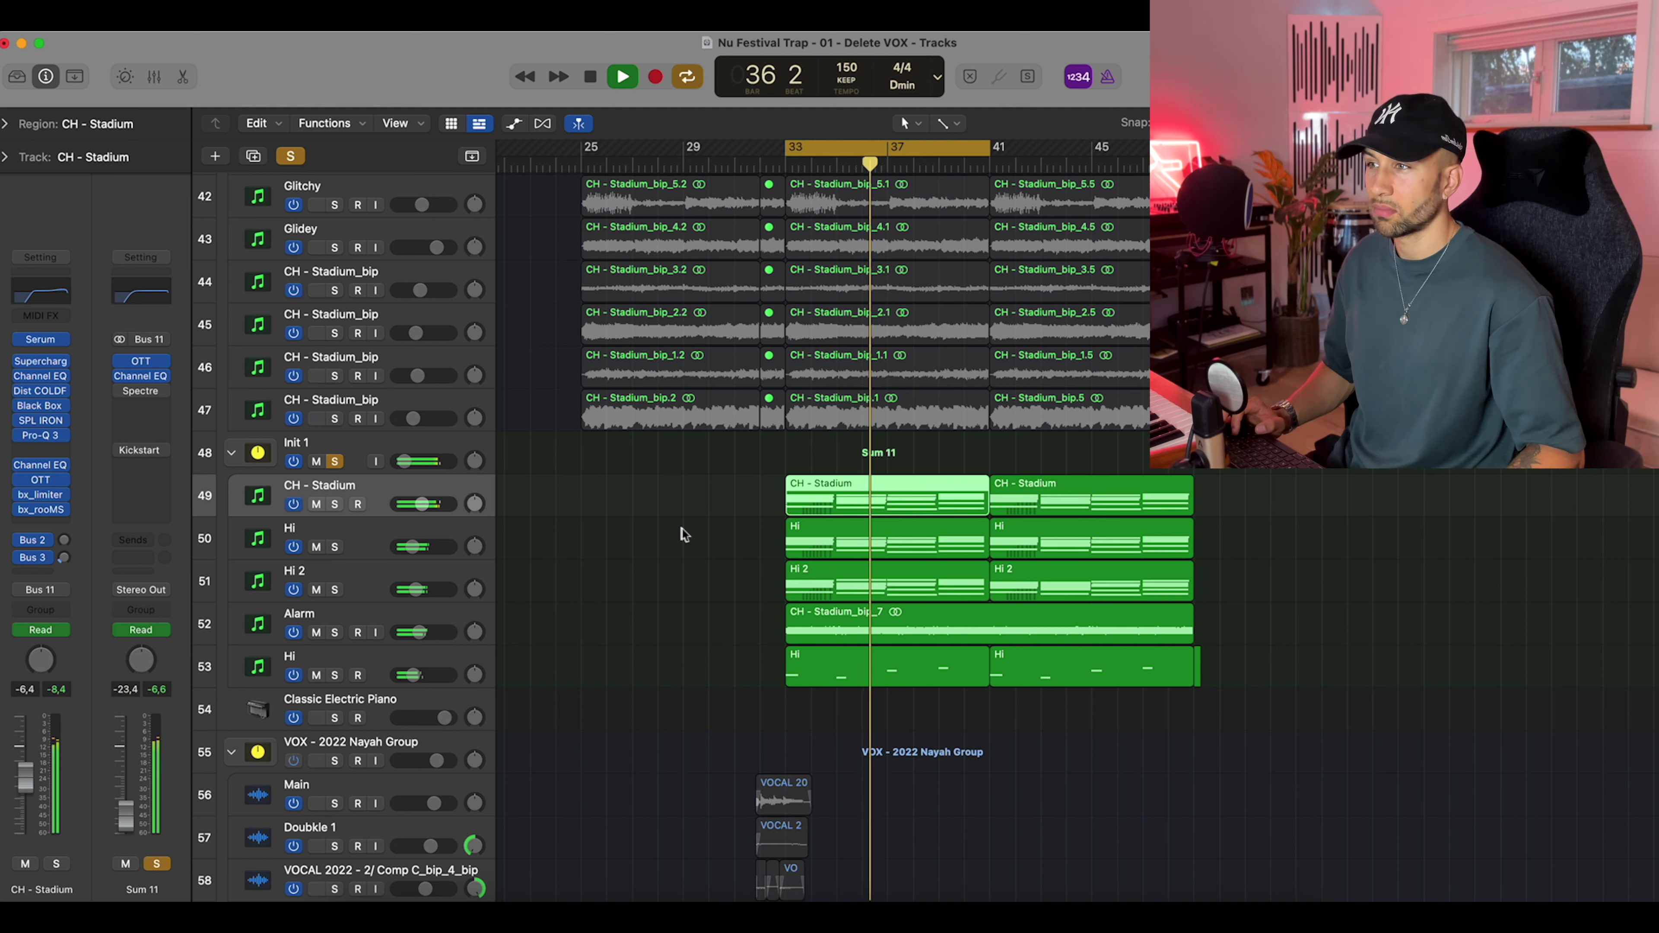
key(space)
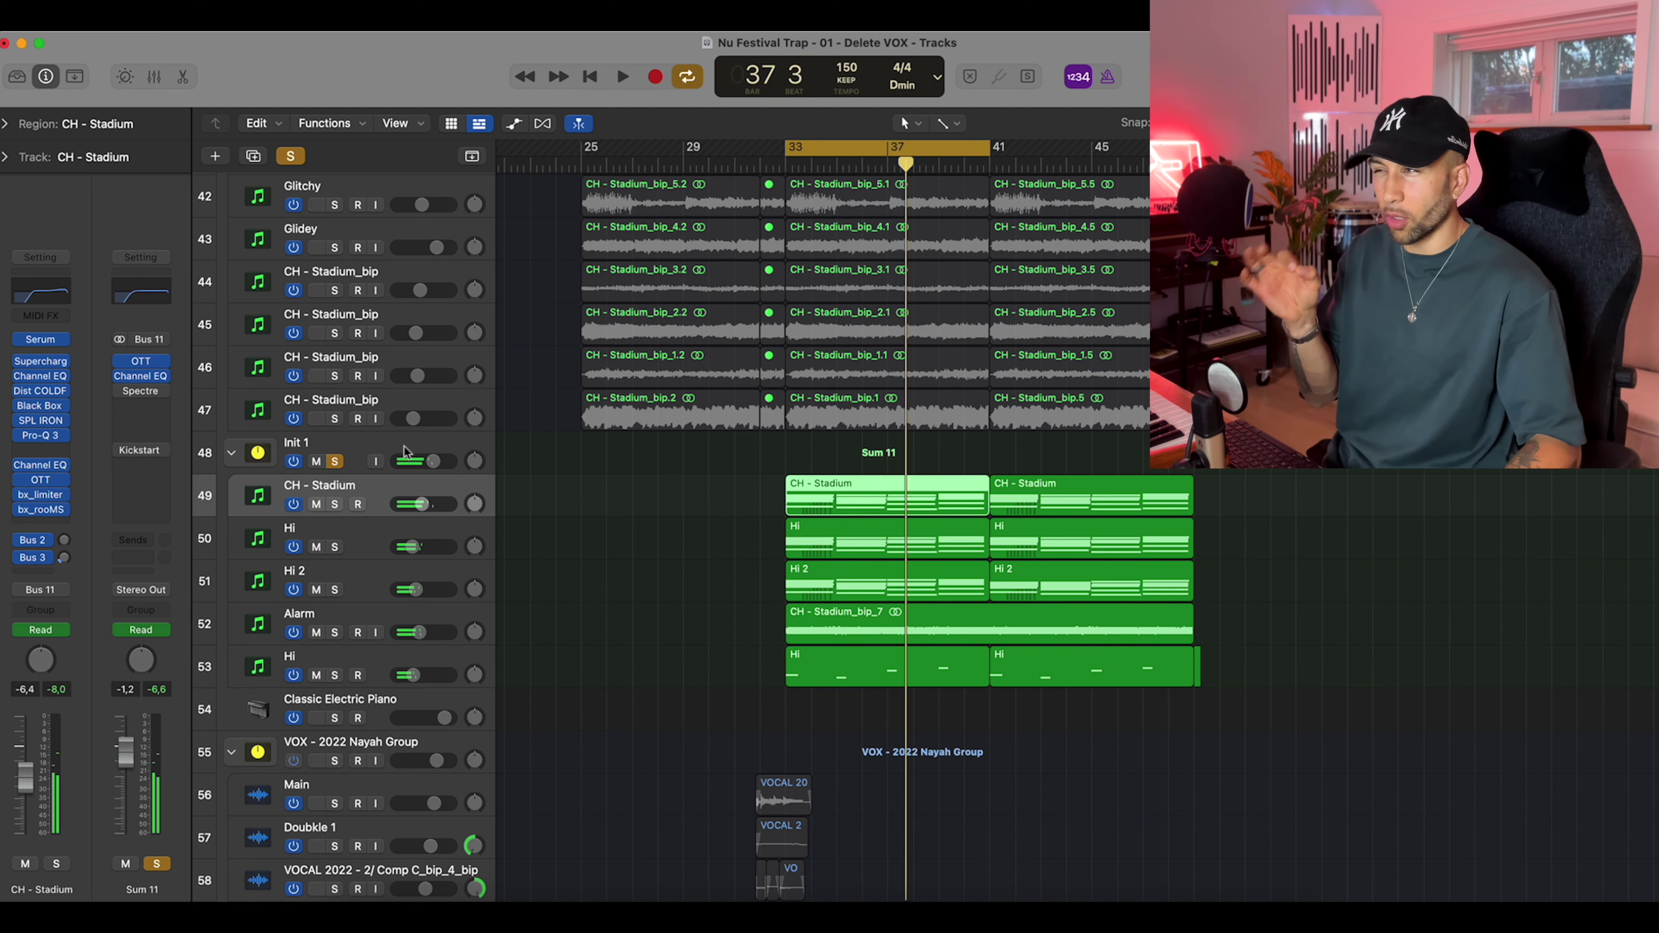
Inspect the plug-in chains of the Init 1 stack and CH - Stadium track
click(386, 455)
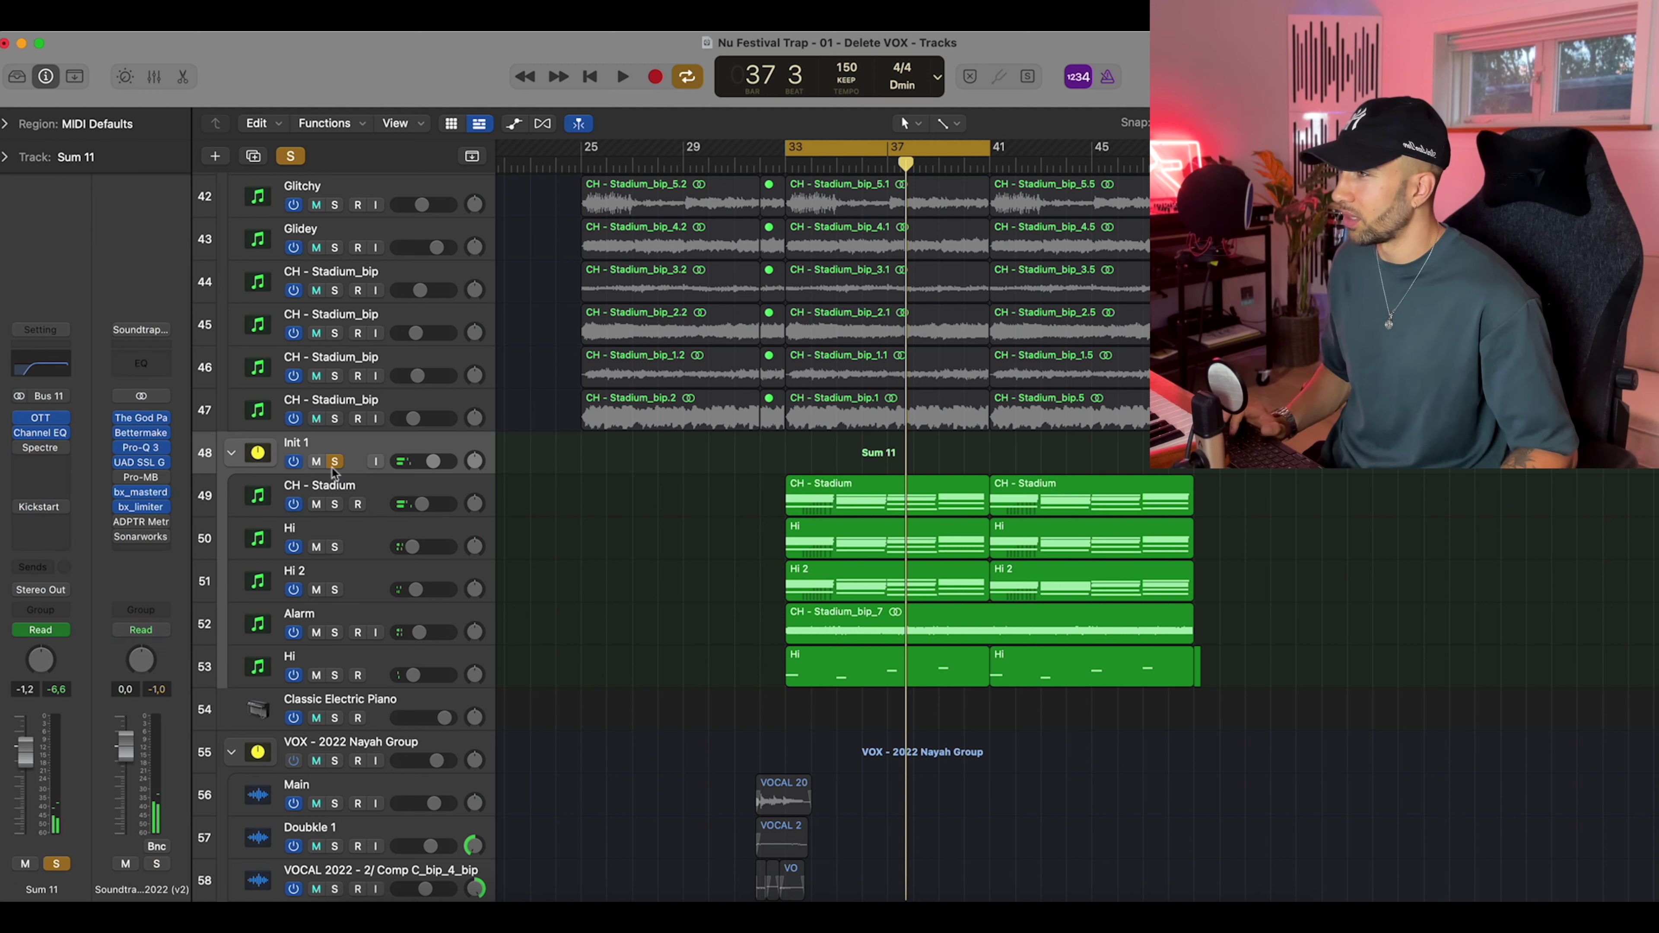
click(374, 493)
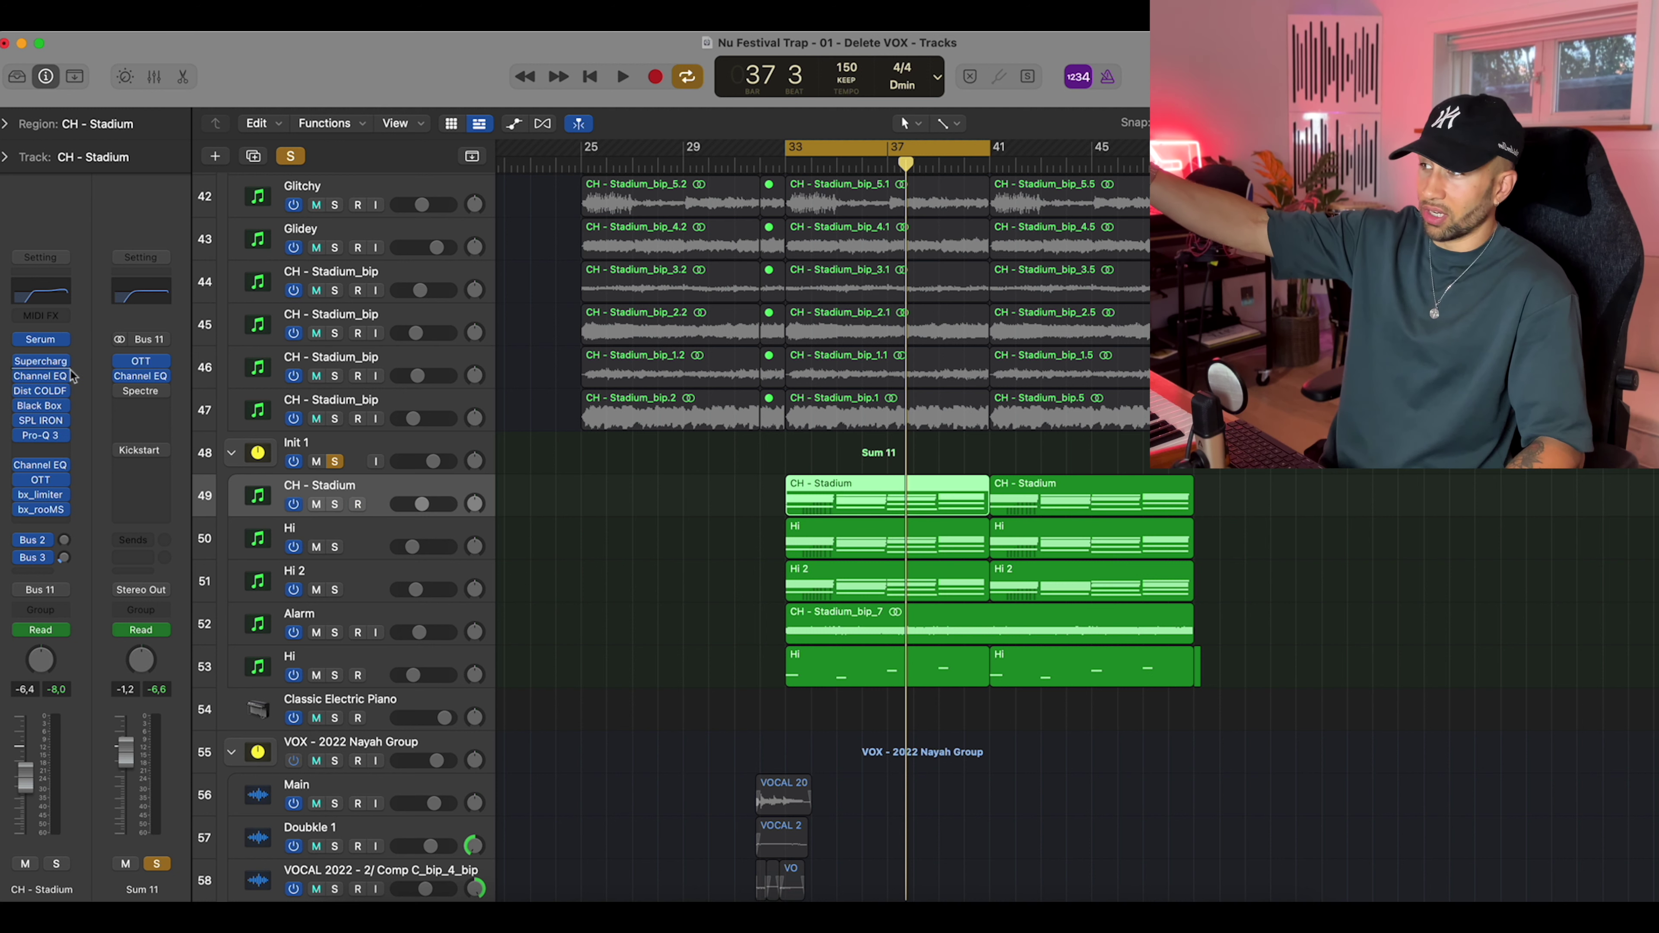
mouse_move(69, 409)
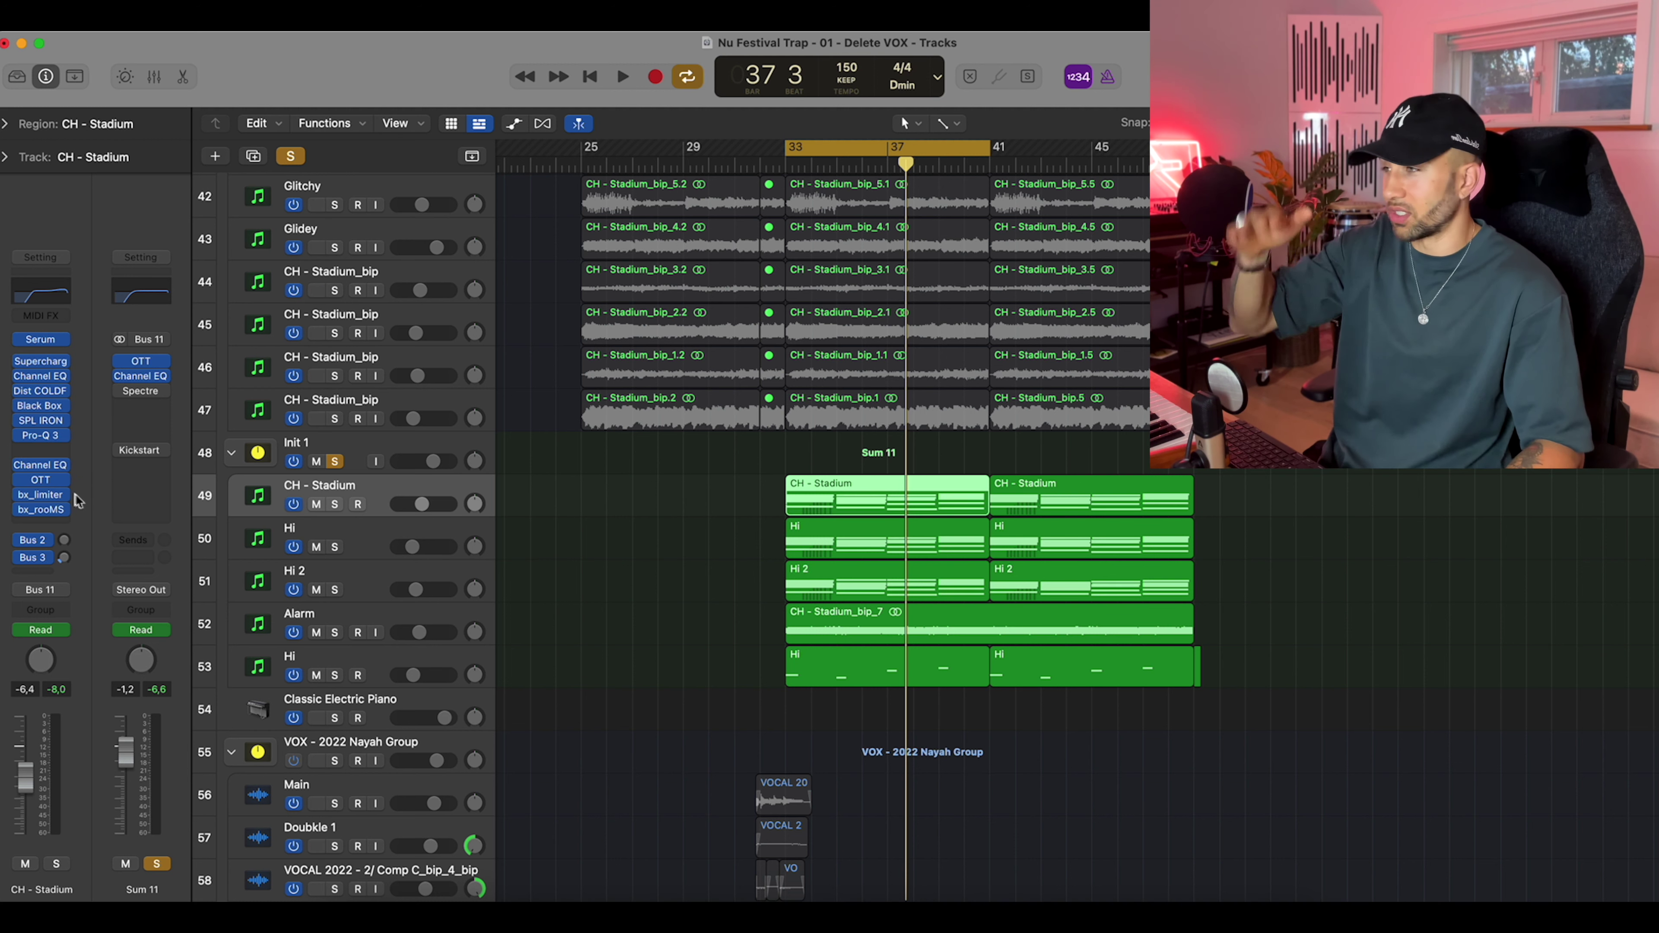
mouse_move(43, 516)
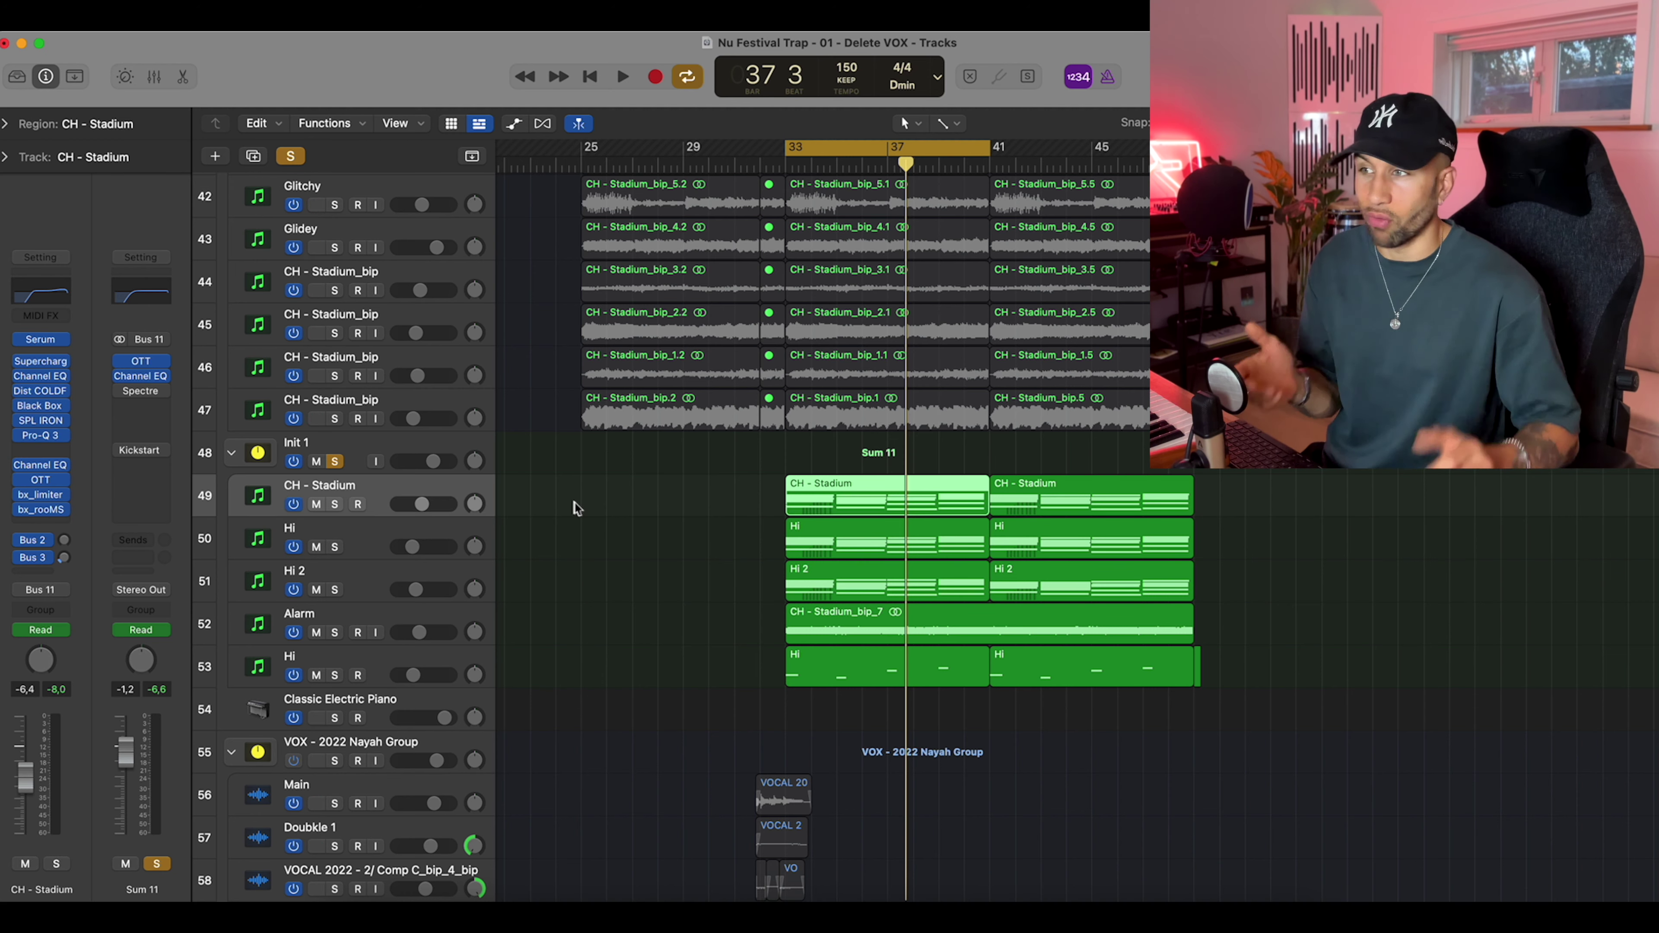
Collapse the Sum 12 and Init 1 stacks and loop roughly bars 30–35
key(ctrl+alt+cmd+Up)
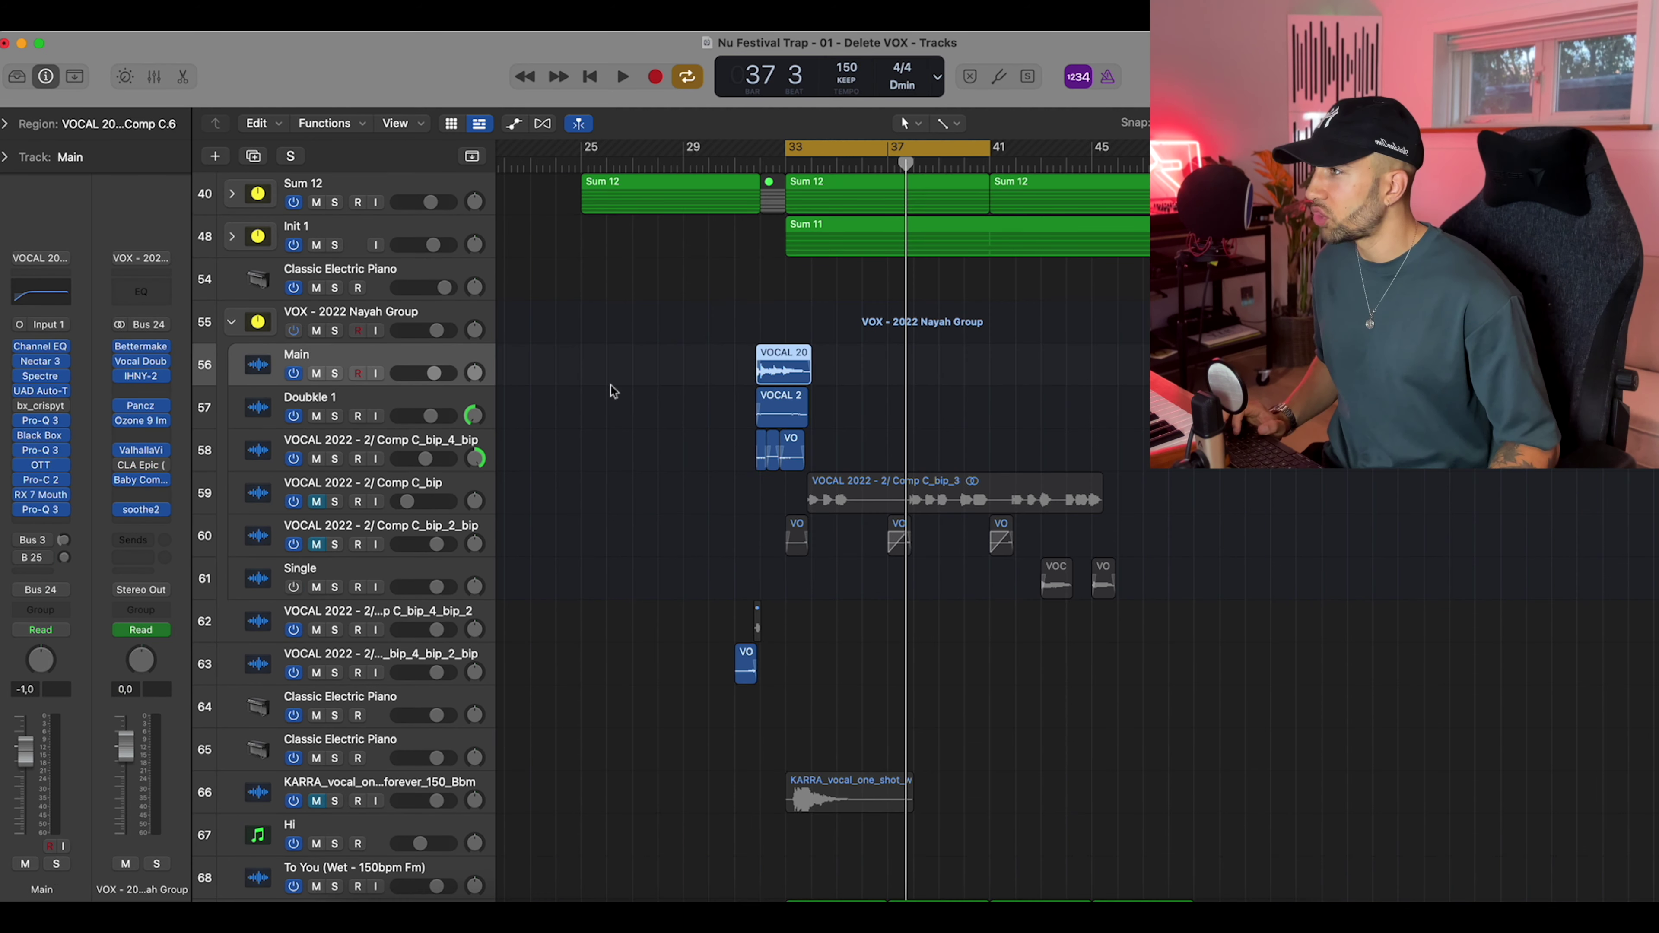
click(612, 390)
drag(753, 154, 857, 155)
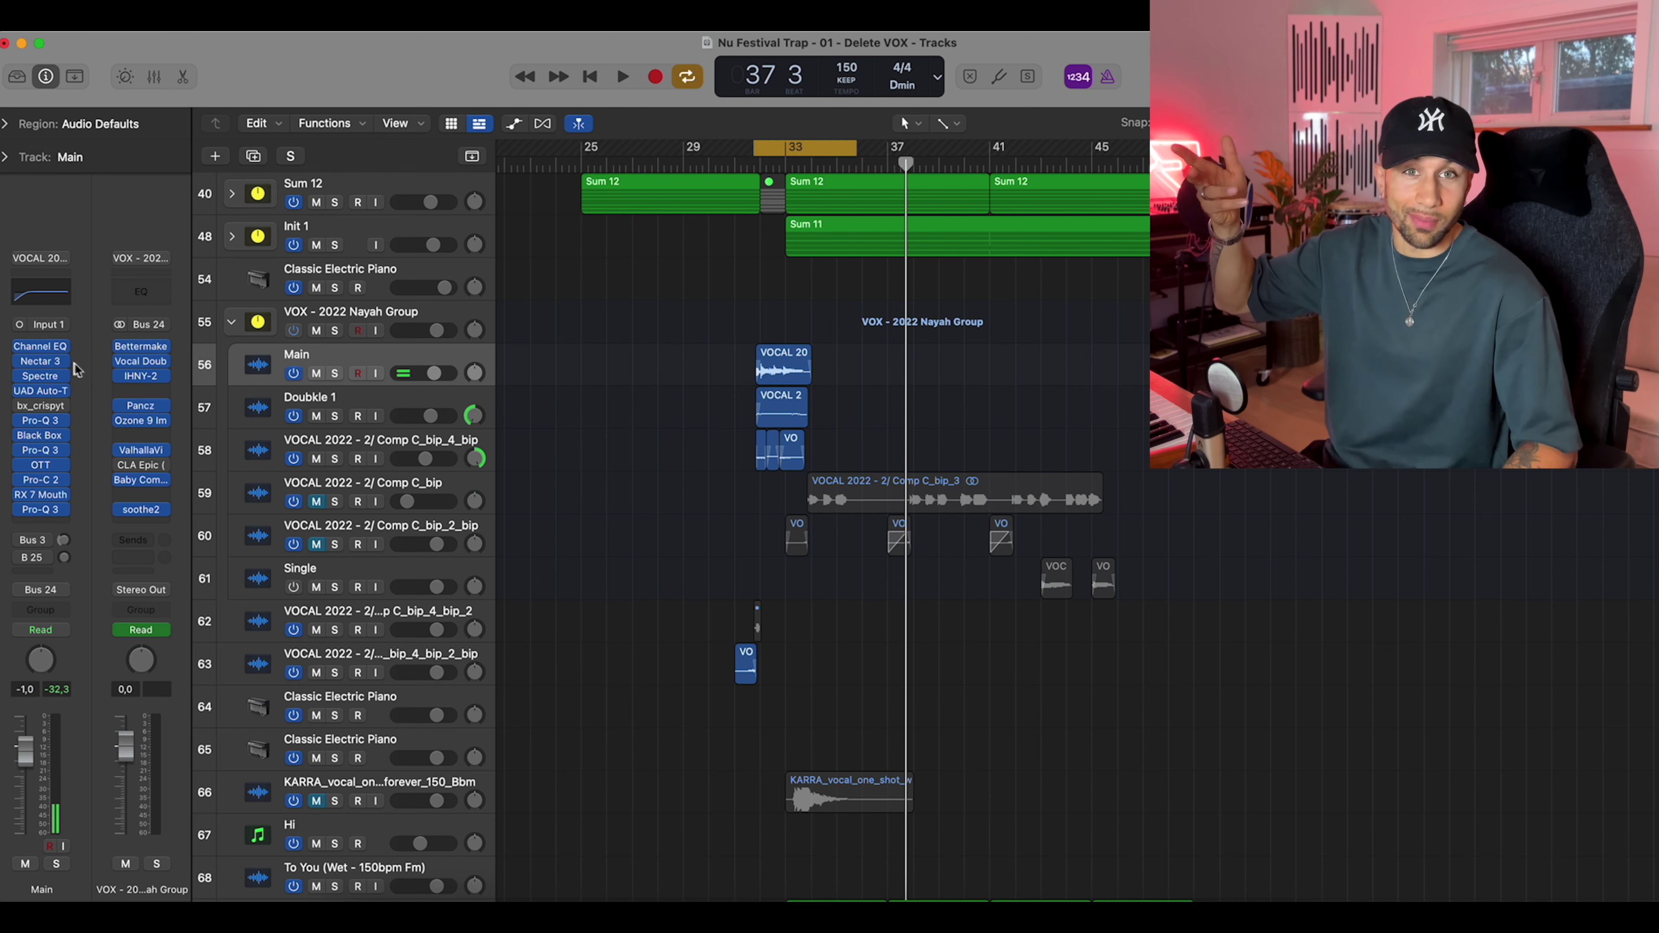
Solo the Main vocal and boost Spectre's 5.19 kHz band to 12 dB while looping
click(40, 376)
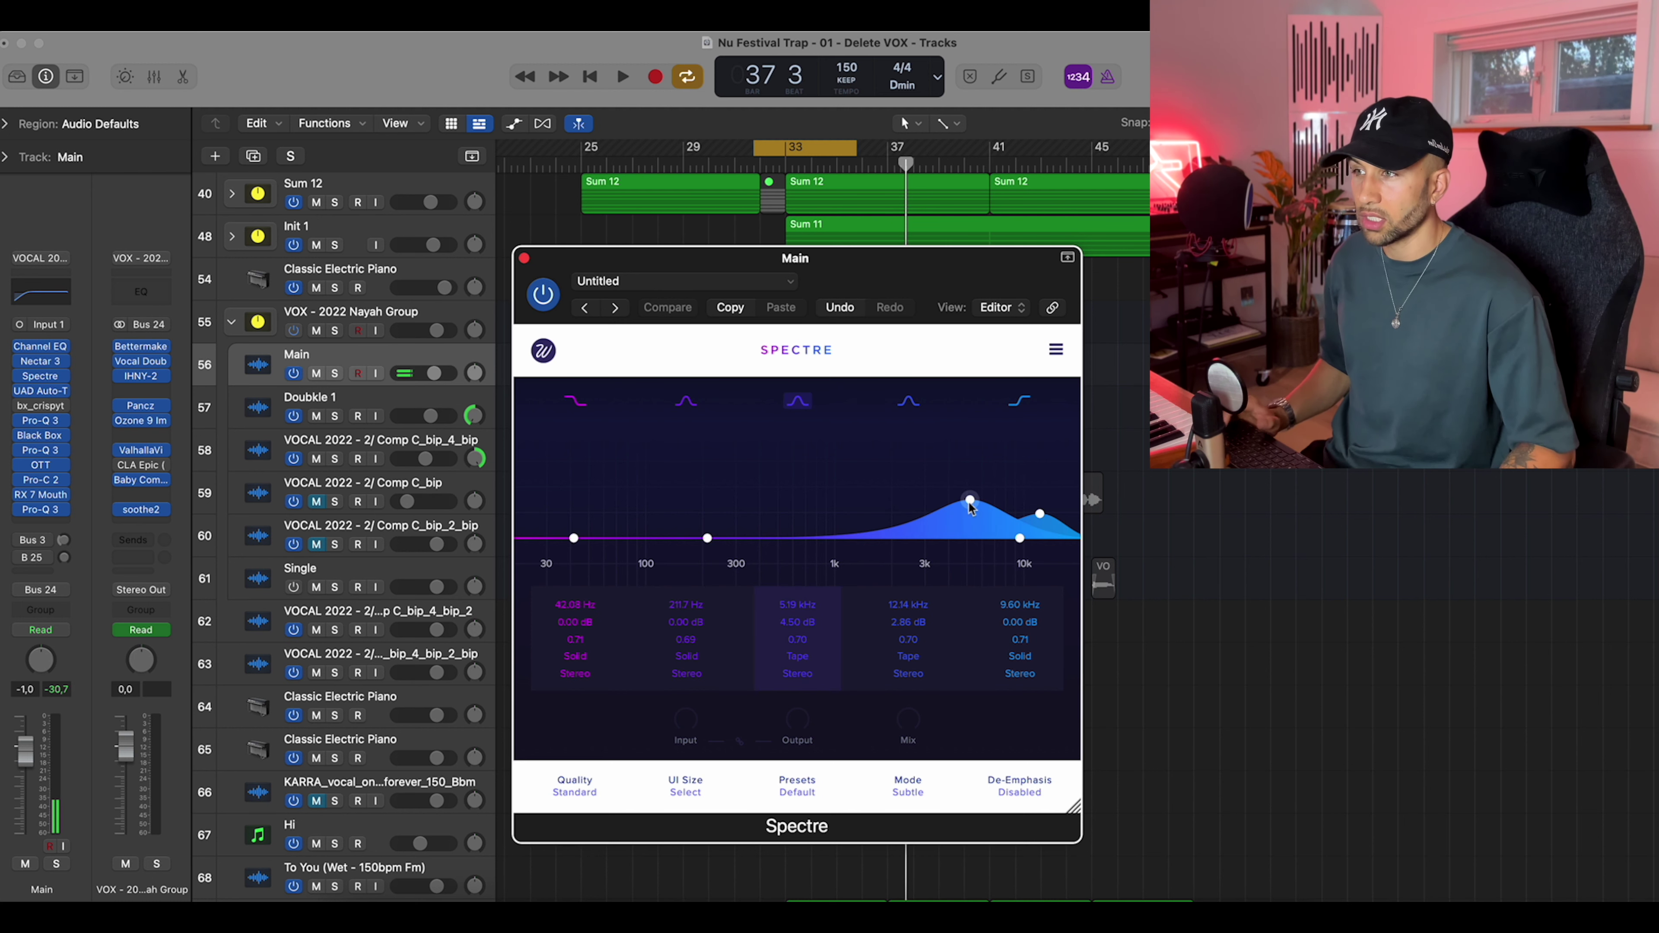
key(s)
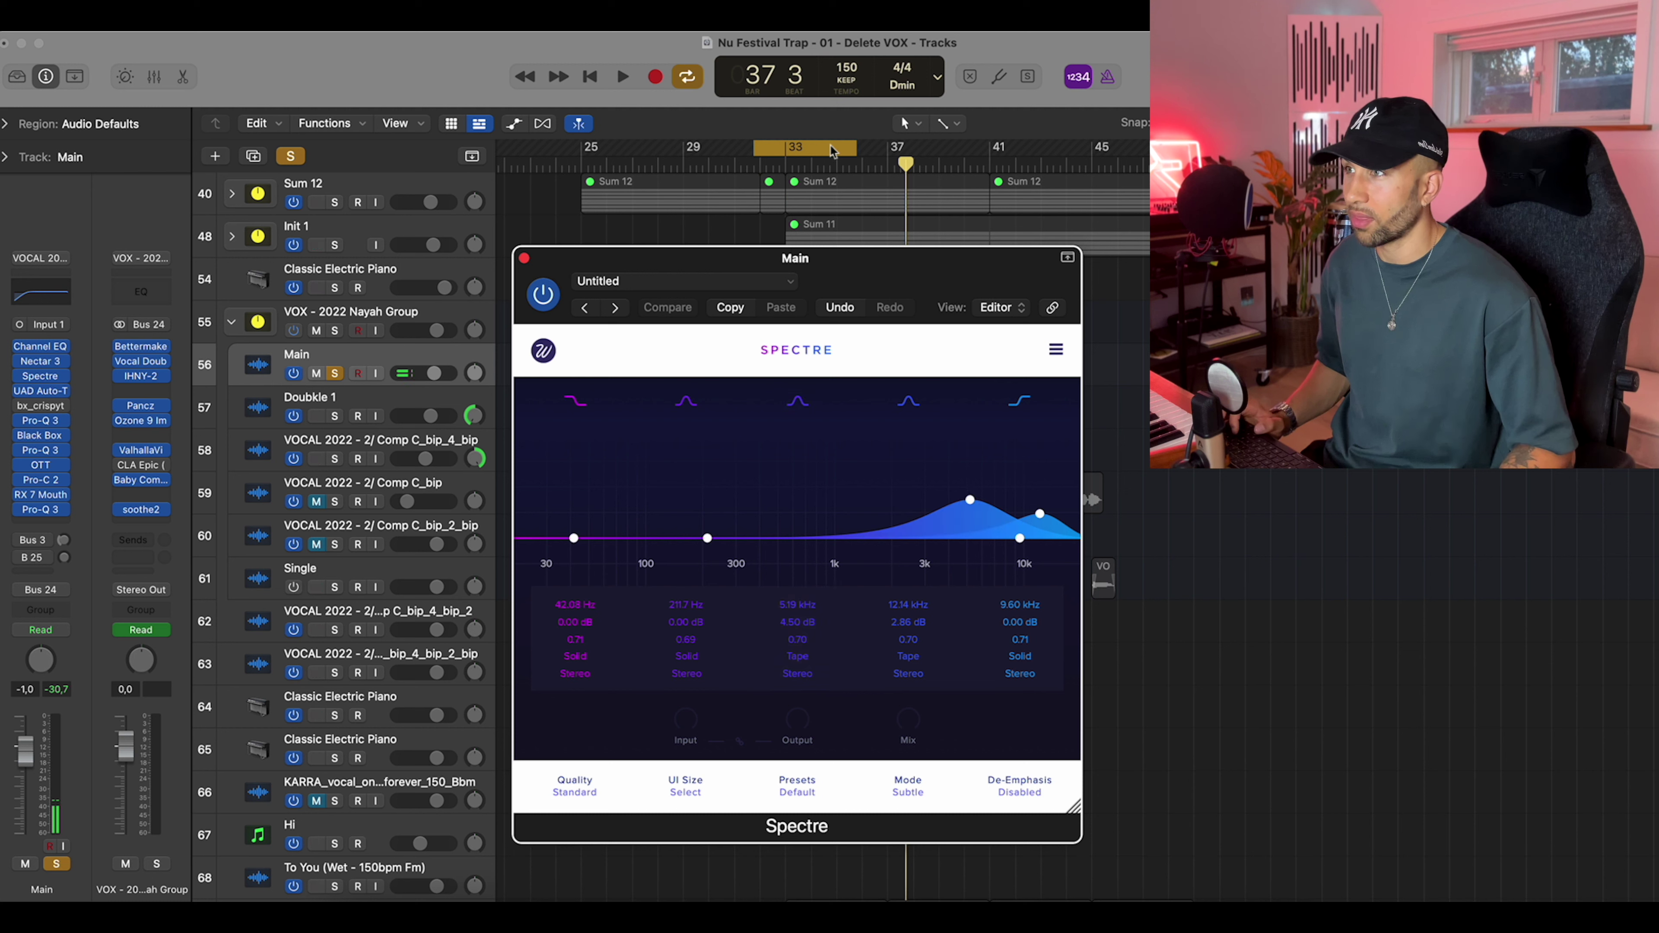
drag(834, 151, 784, 151)
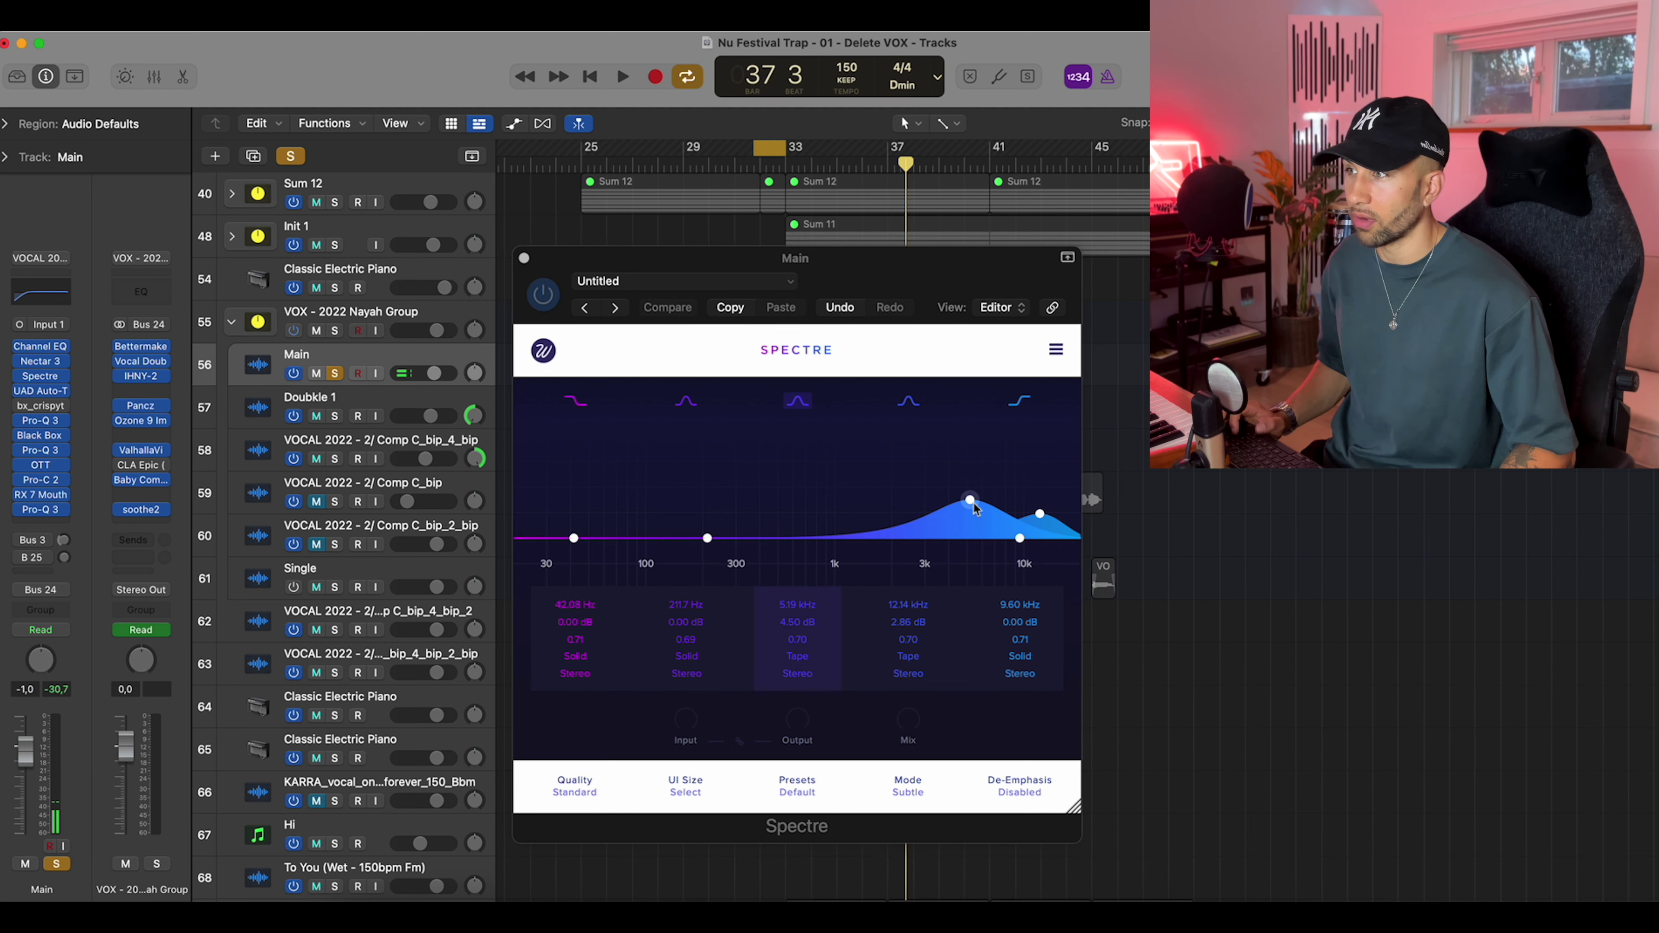
key(space)
mouse_move(975, 509)
mouse_down()
mouse_move(973, 438)
mouse_move(653, 410)
mouse_move(1006, 422)
mouse_move(992, 515)
mouse_move(998, 502)
mouse_up()
key(space)
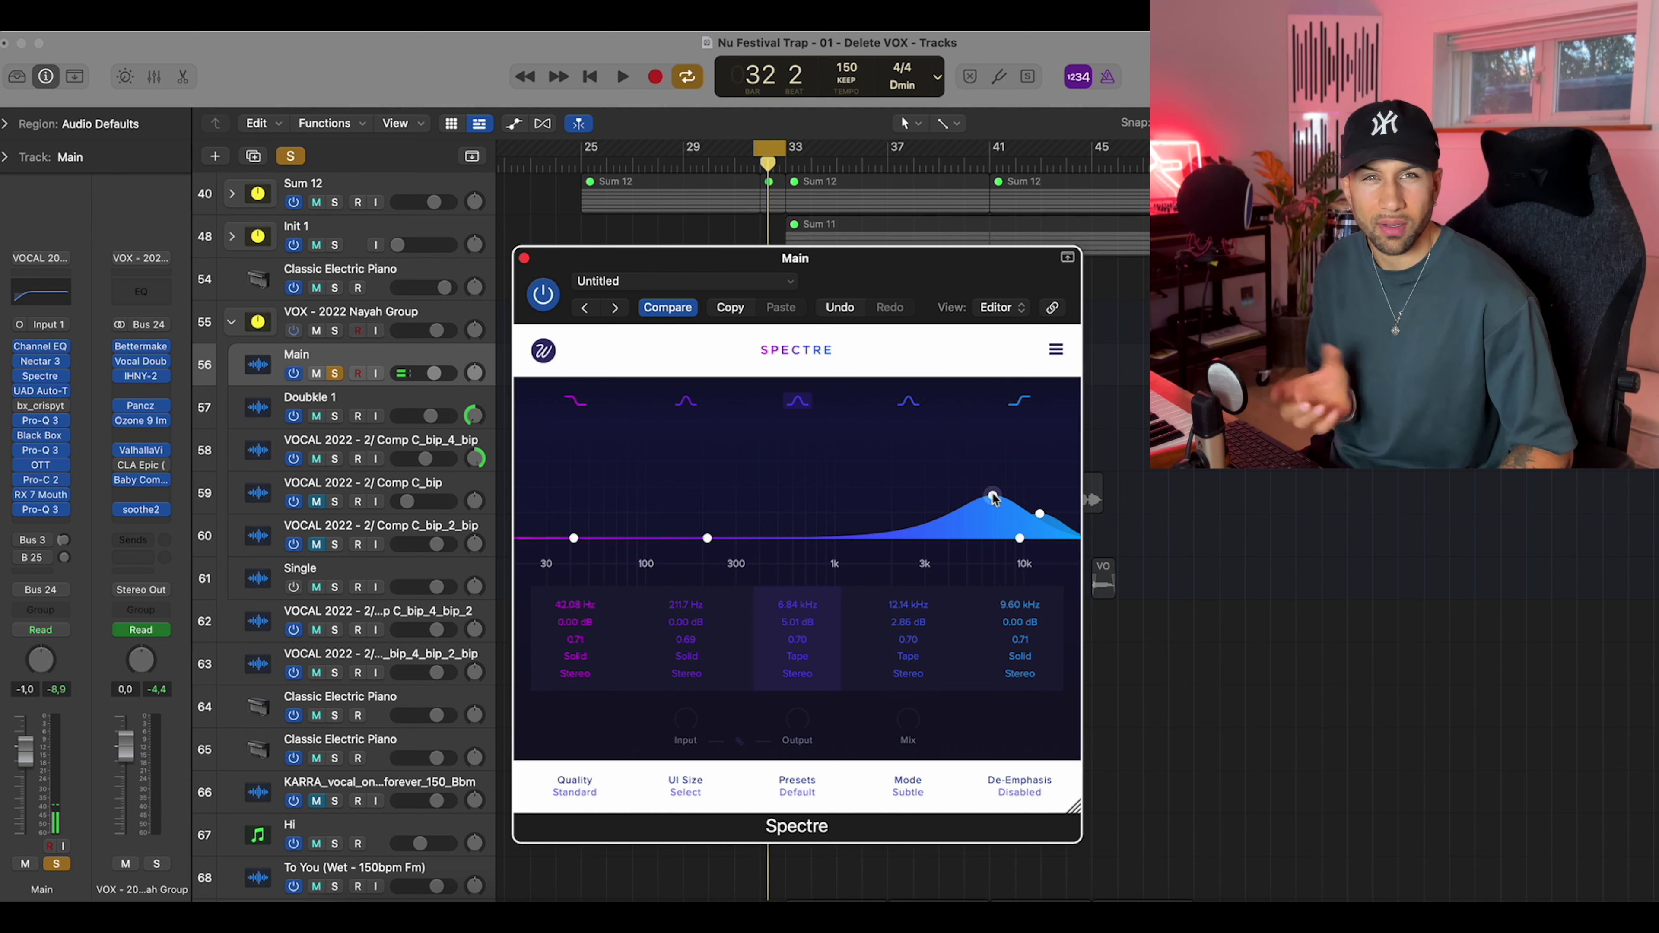
Leave Spectre's 12.14 kHz band on Tape saturation and close the plug-in
click(907, 656)
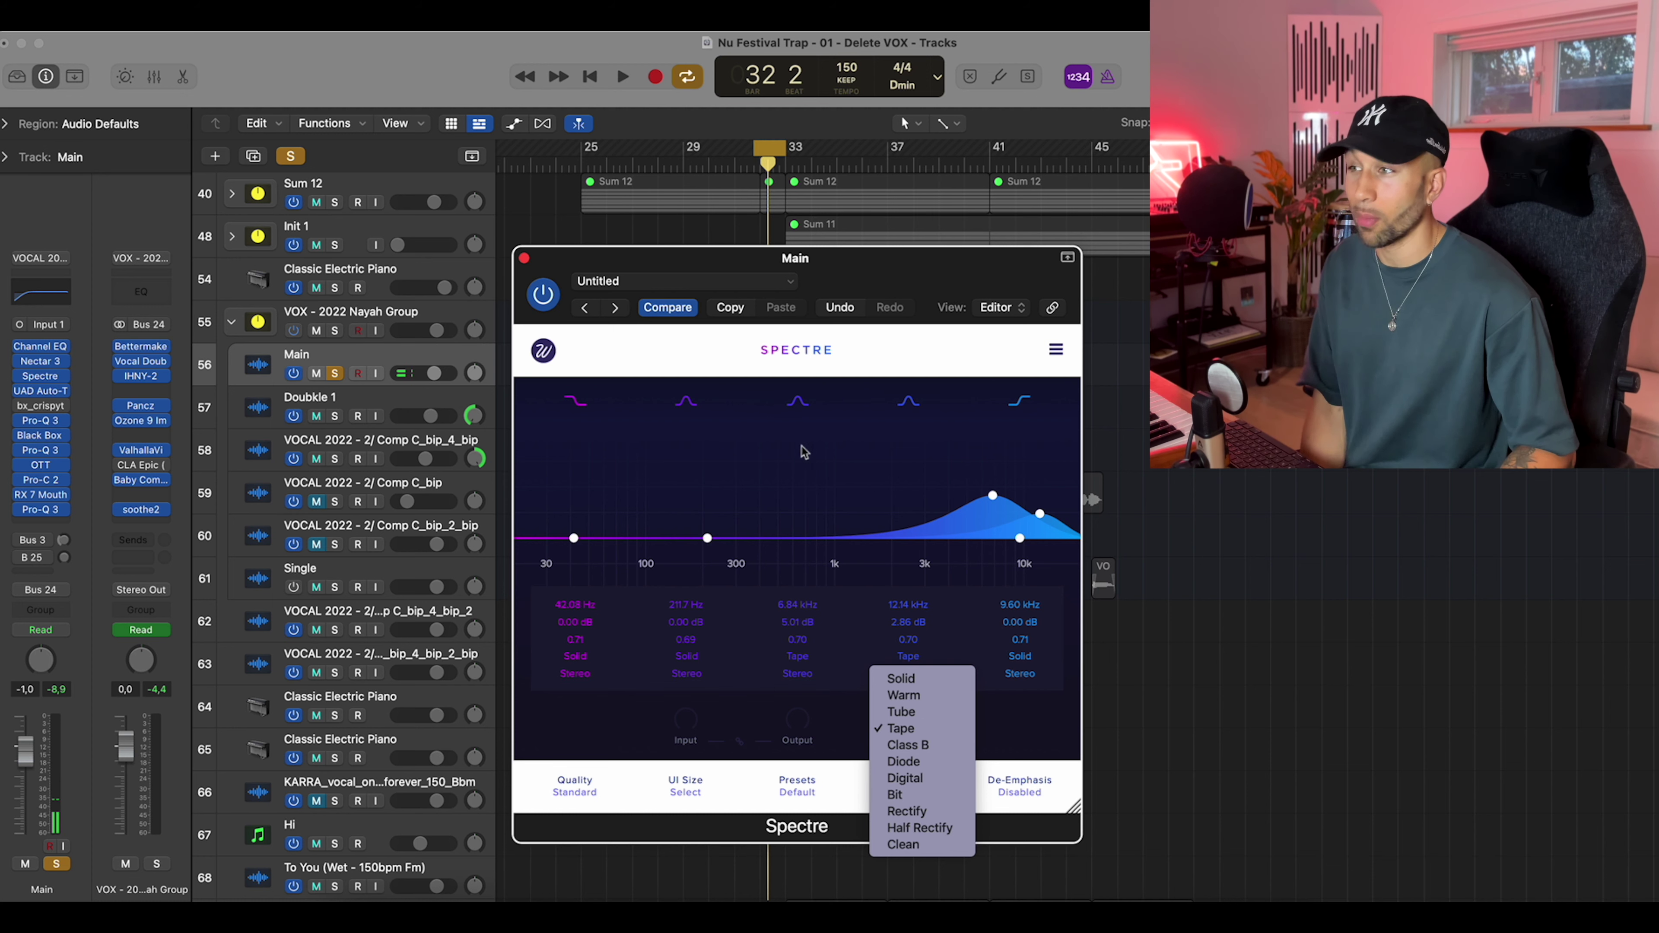
click(810, 457)
click(524, 258)
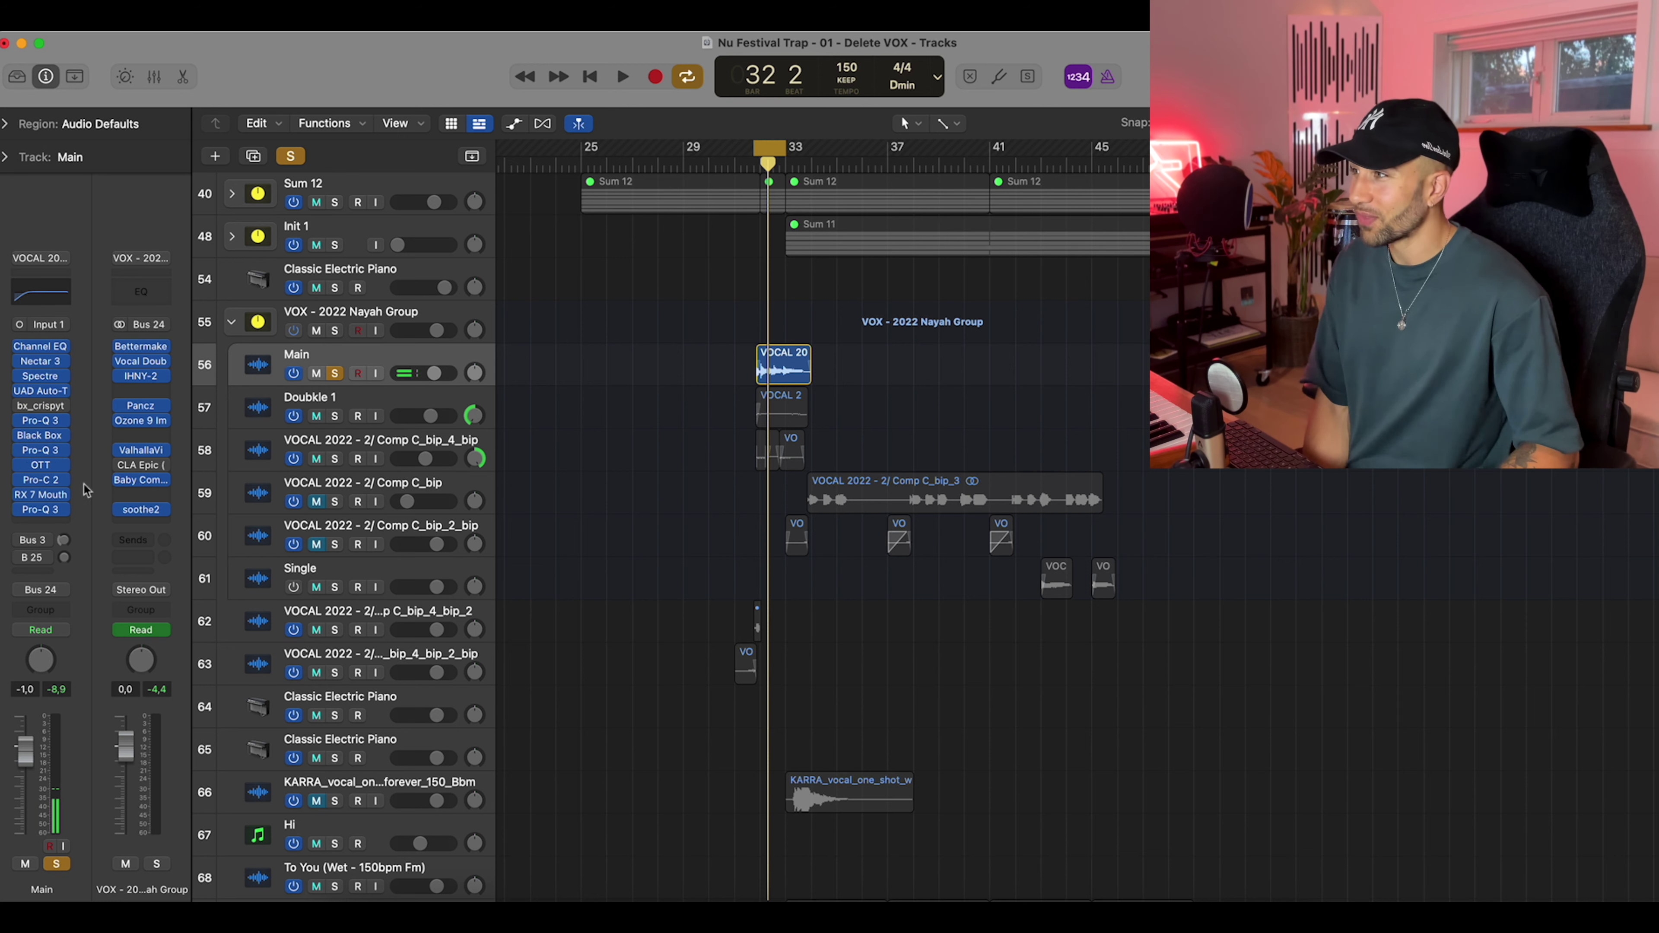
Check Main's RX 7 Mouth De-click and Pro-Q 3 inserts, then unsolo the Main track
click(42, 495)
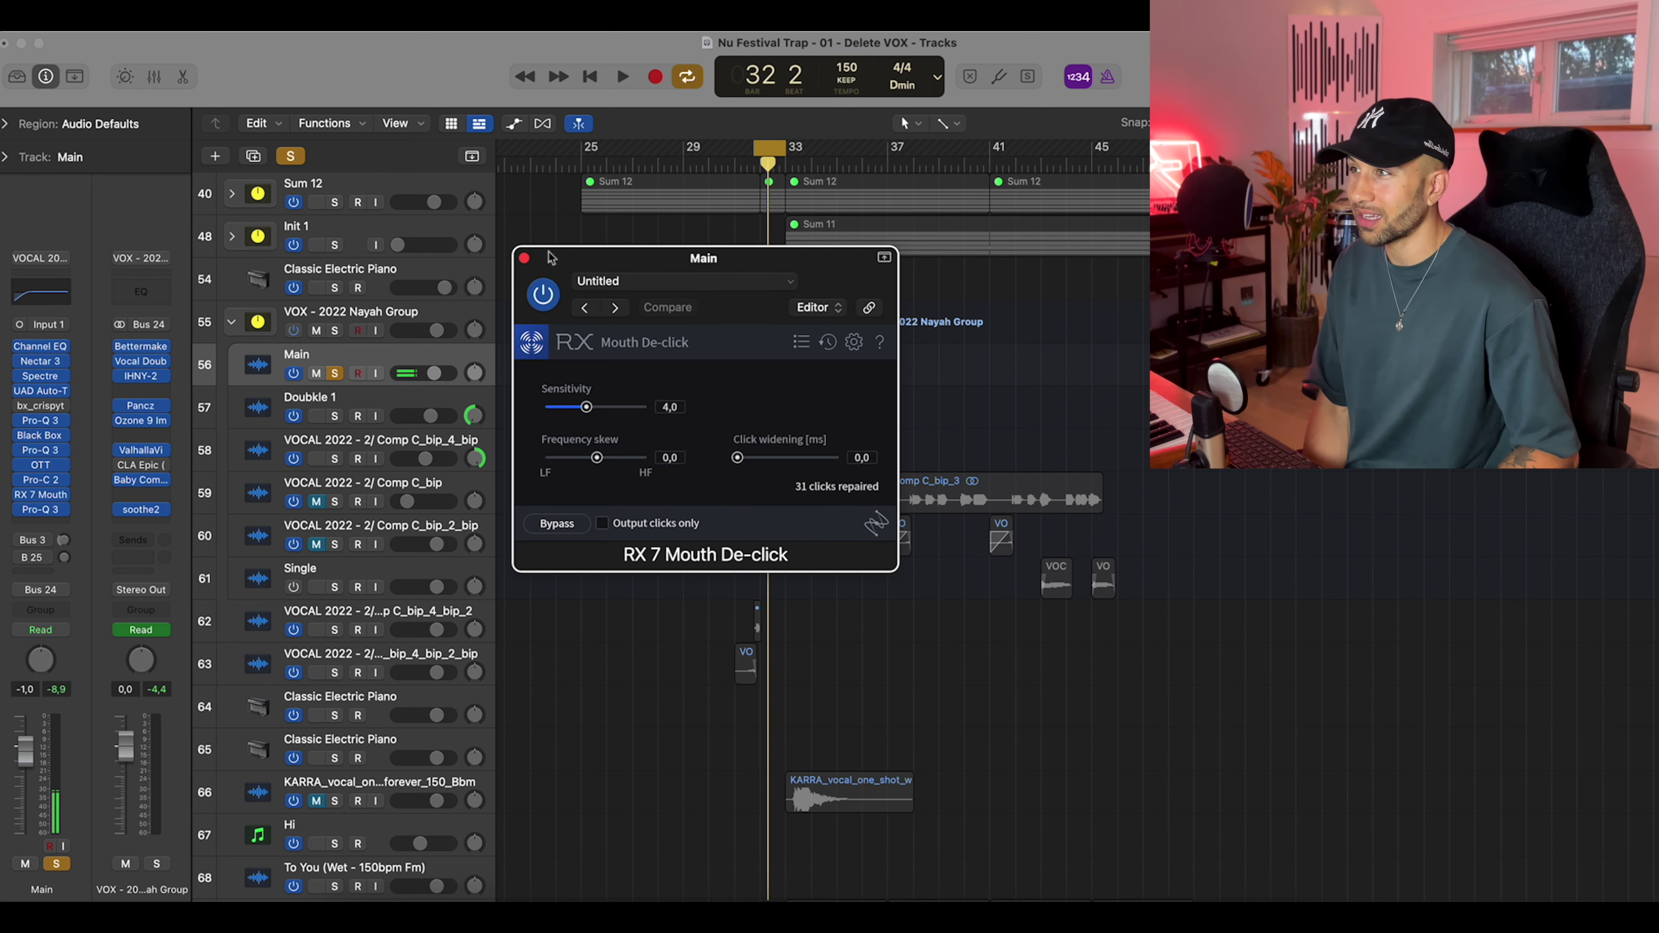
click(525, 259)
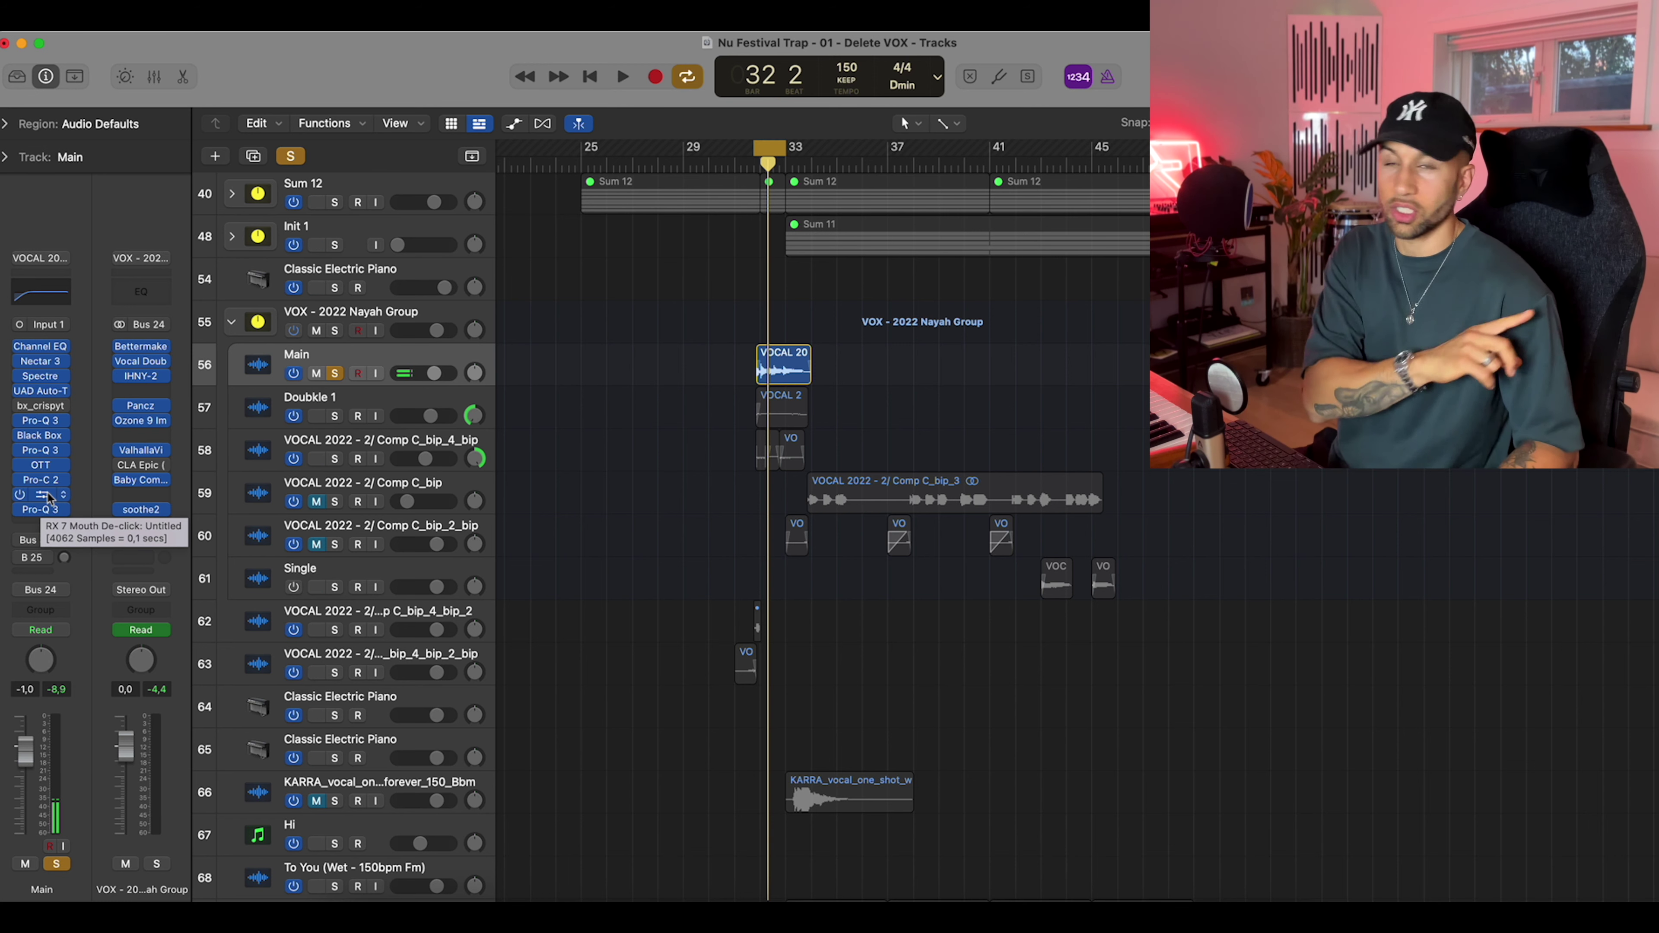
click(43, 510)
click(543, 269)
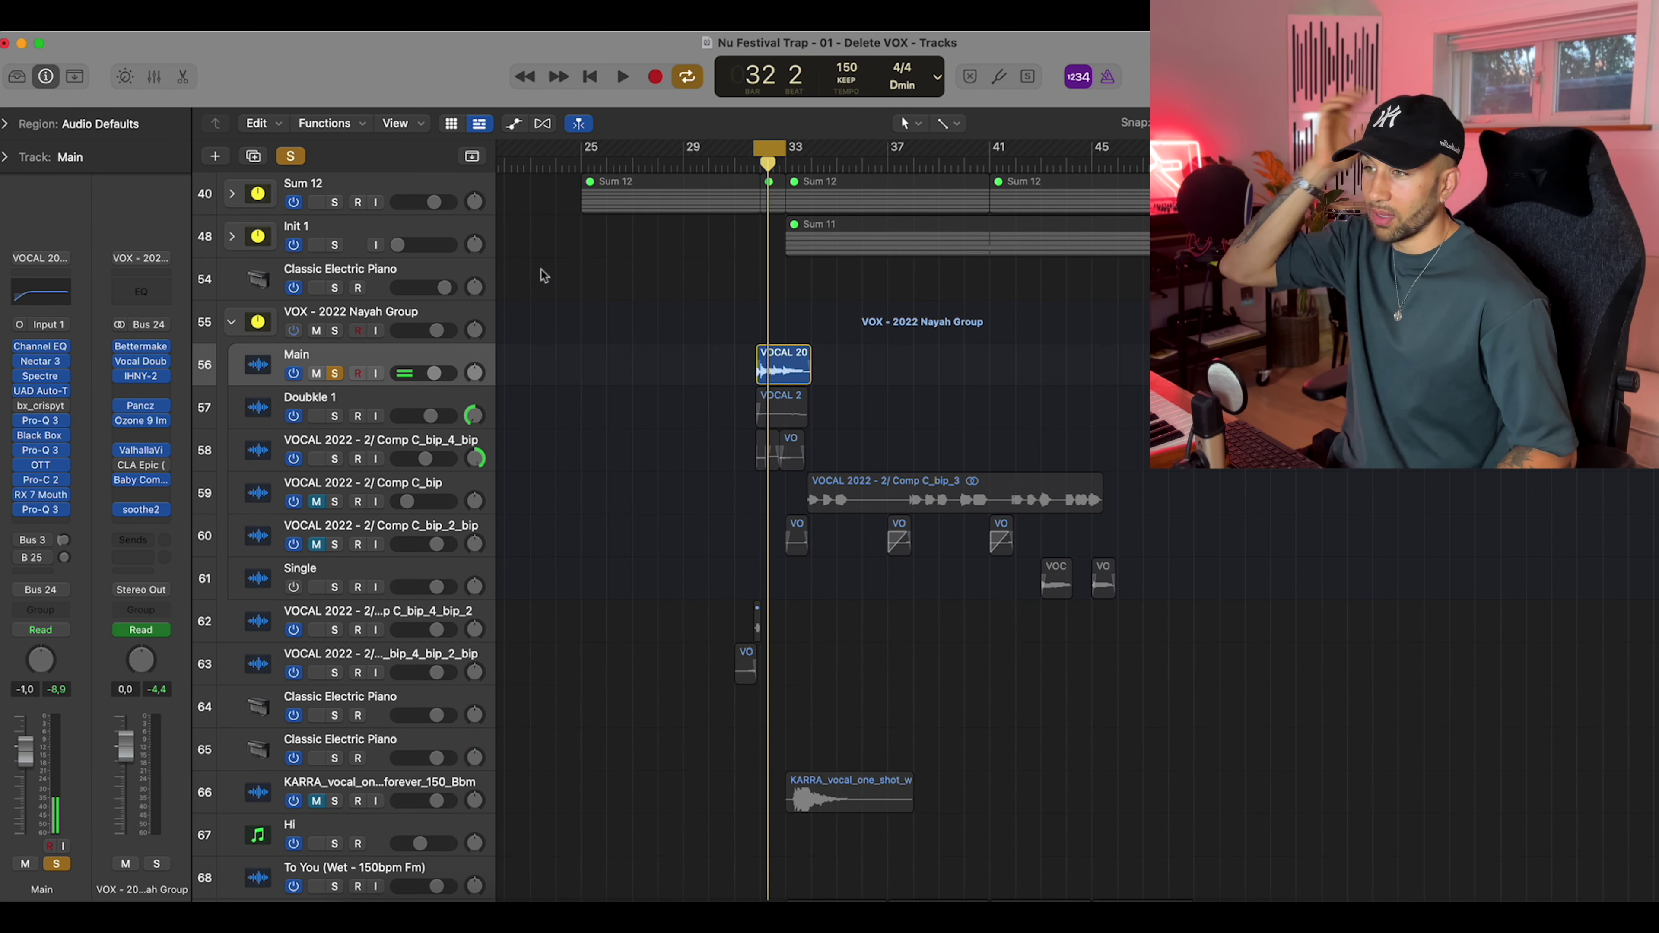
click(336, 373)
Set the VOX group's Bettermaker EQ232D upper output to 1.6
click(401, 316)
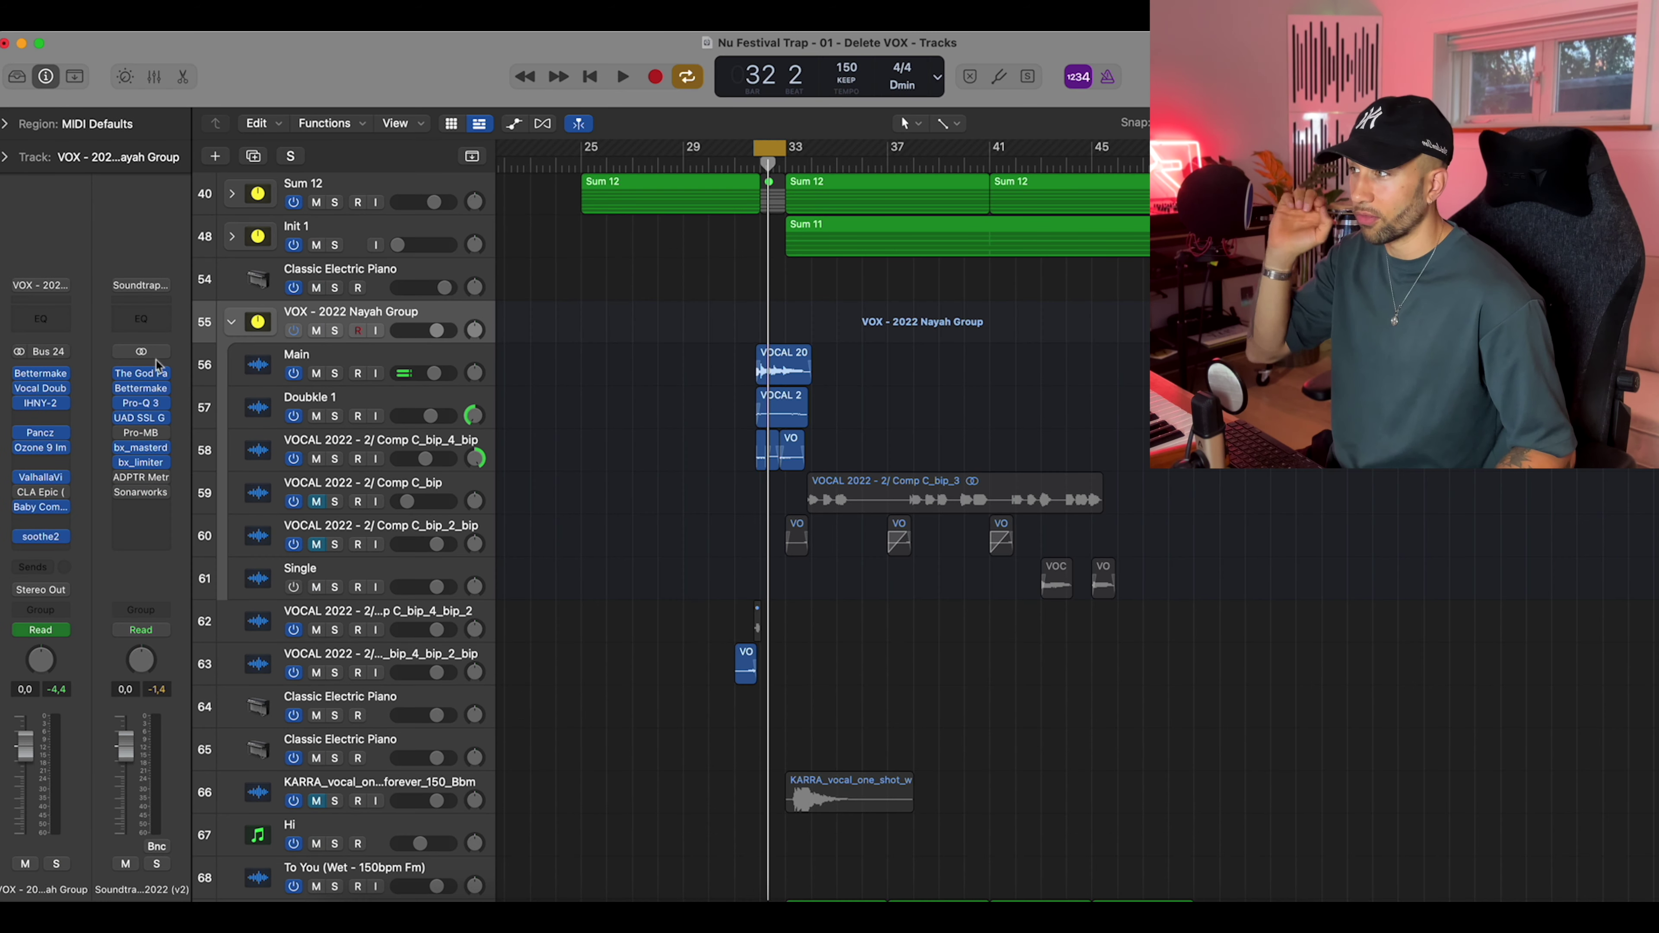
click(51, 376)
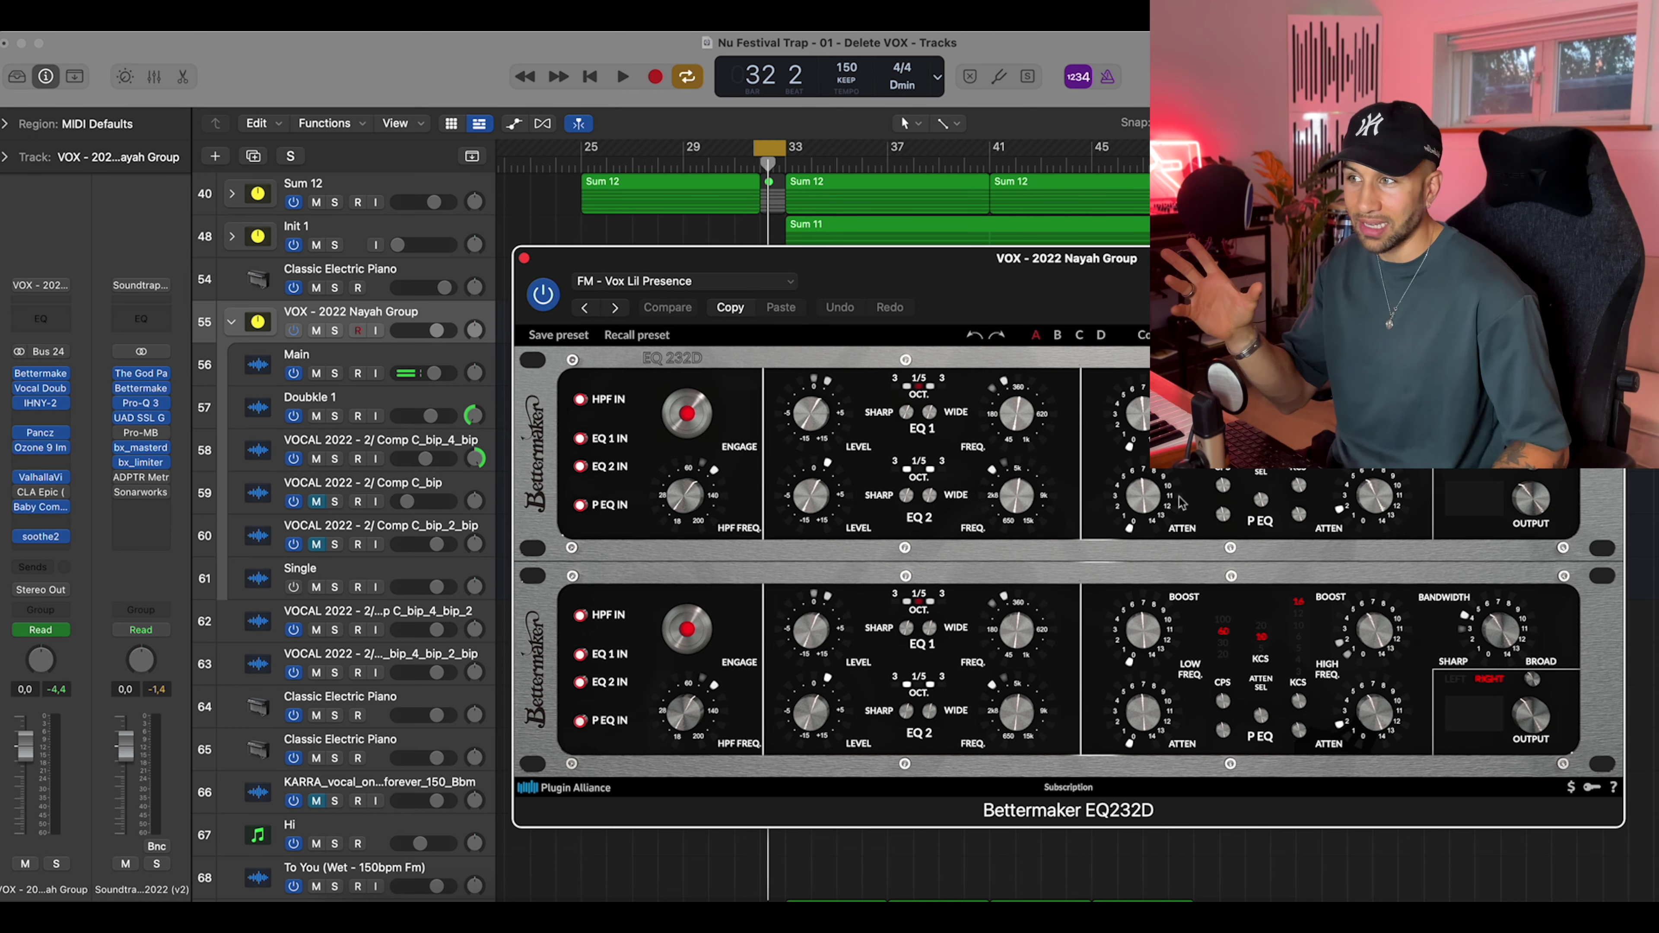
drag(1531, 498, 1531, 487)
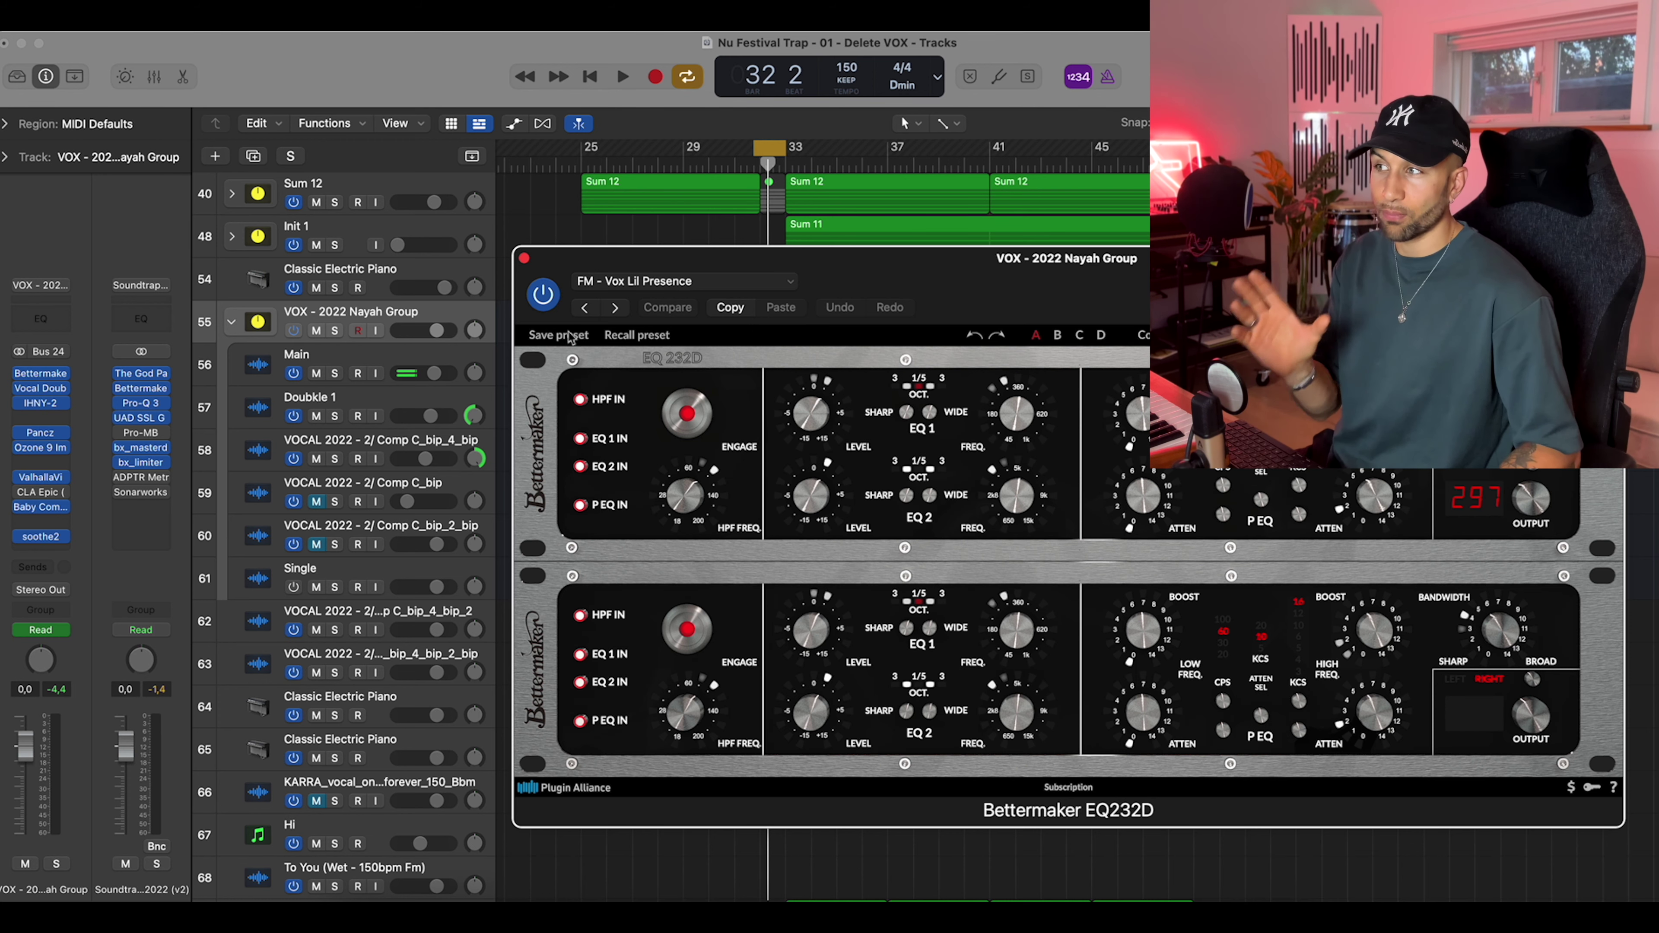
click(524, 259)
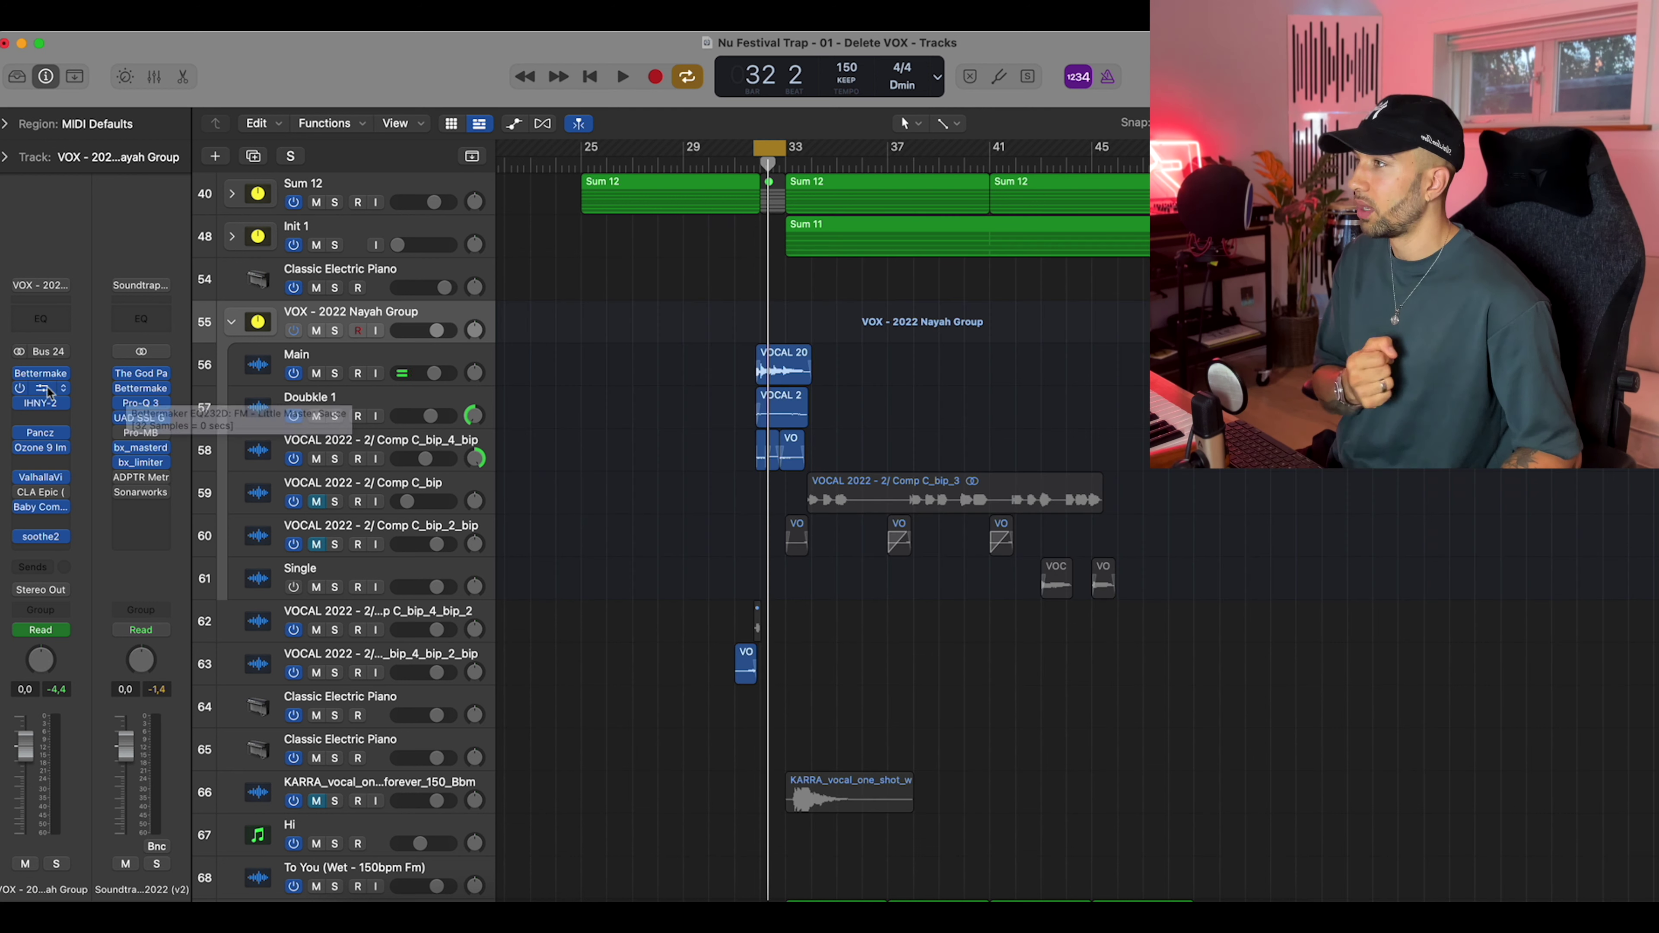
Review the group's Vocal Doubler and IHNY-2 parallel compressor settings
click(41, 388)
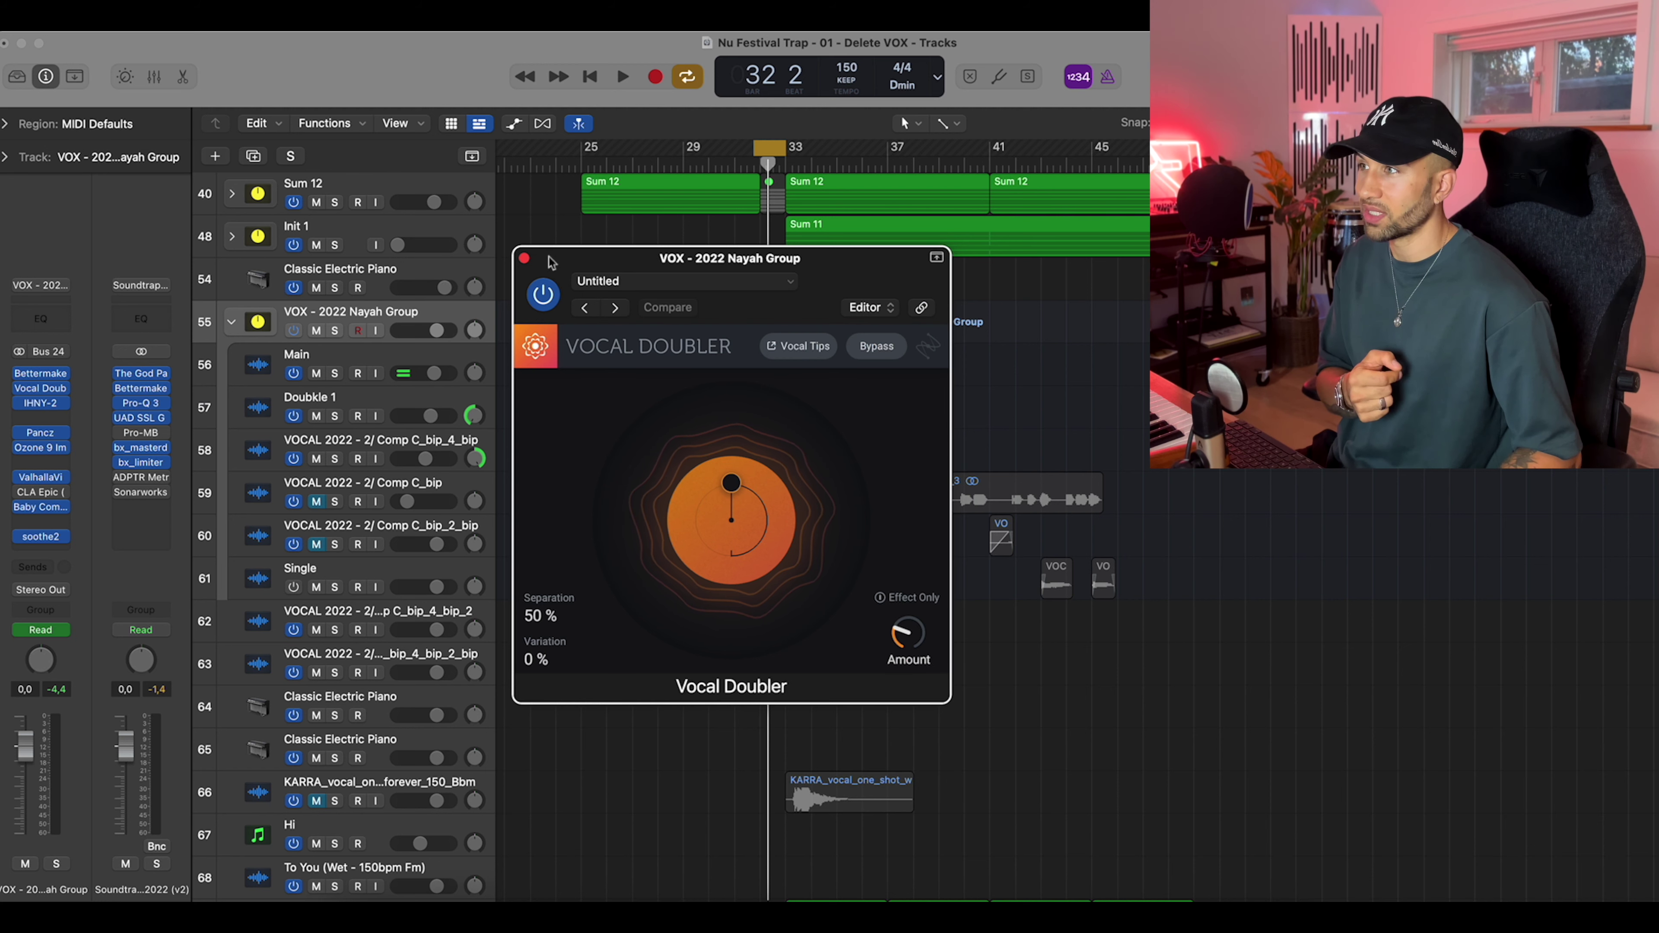
click(524, 259)
scroll(533, 259, left, 2)
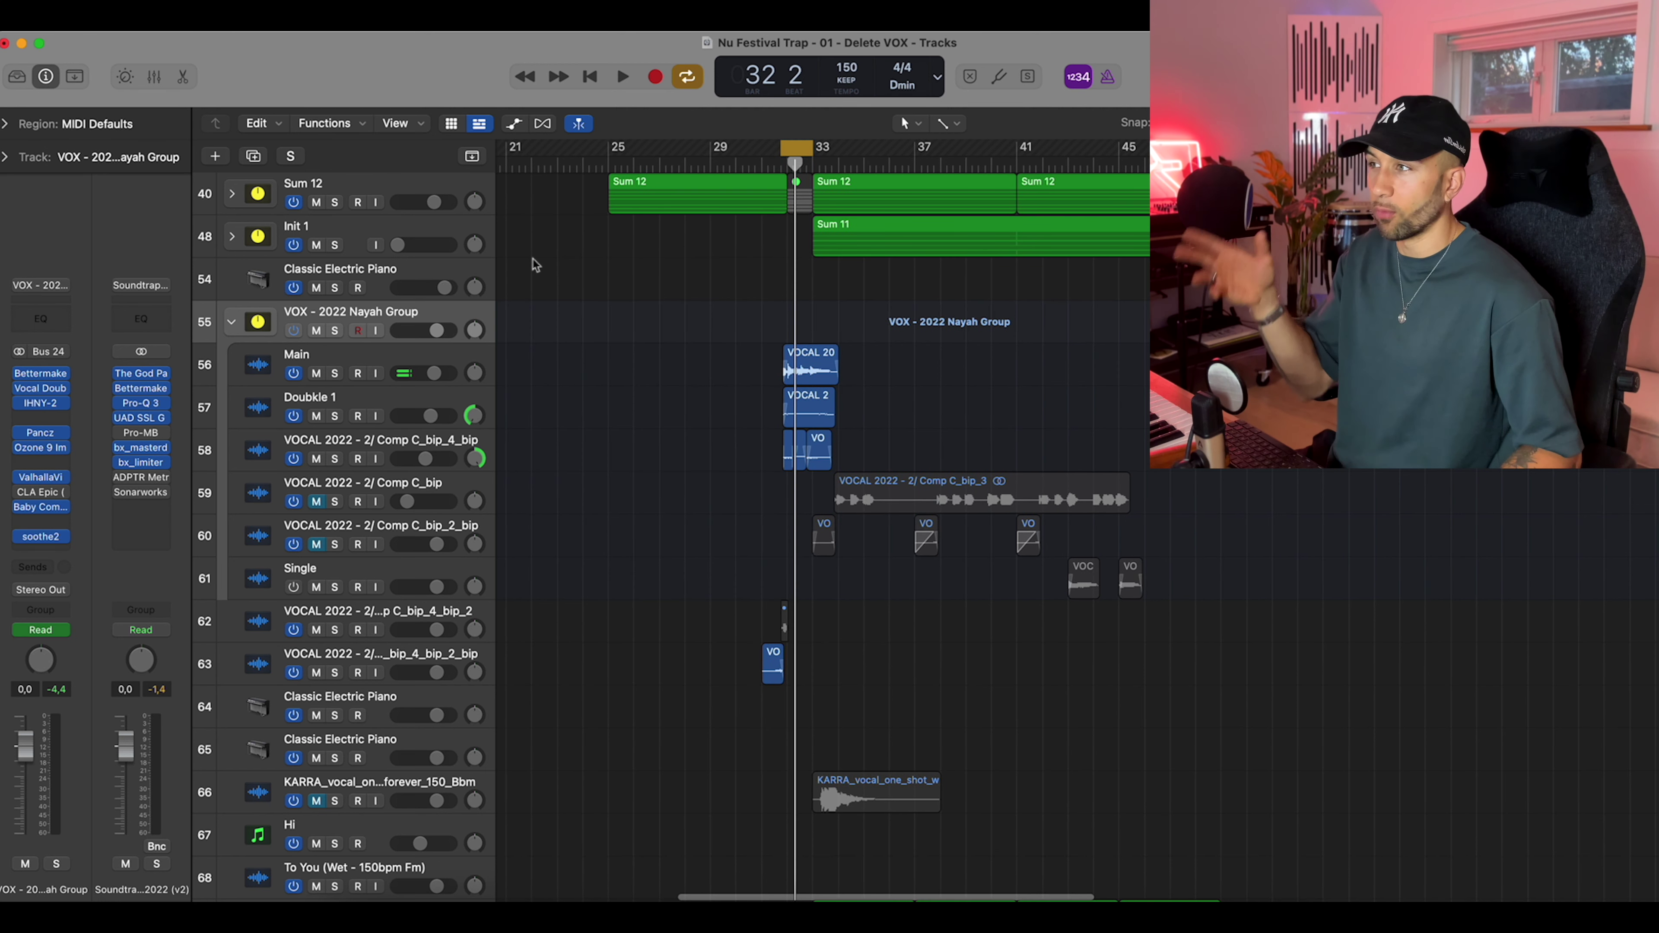
scroll(529, 413, down, 1)
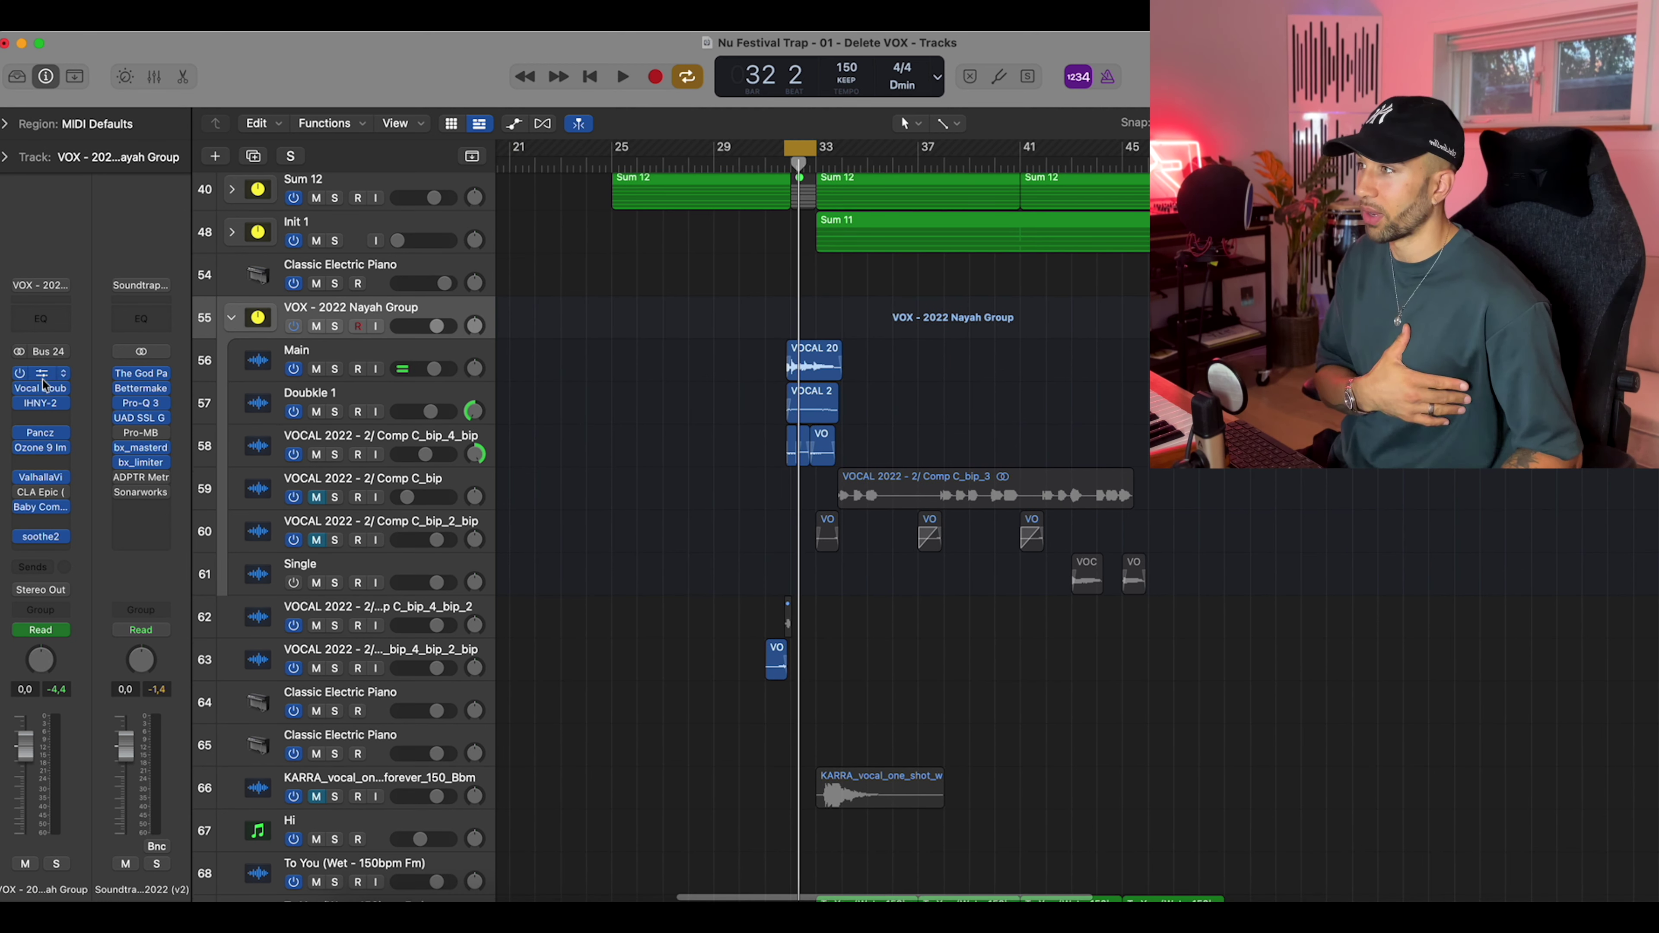
click(41, 403)
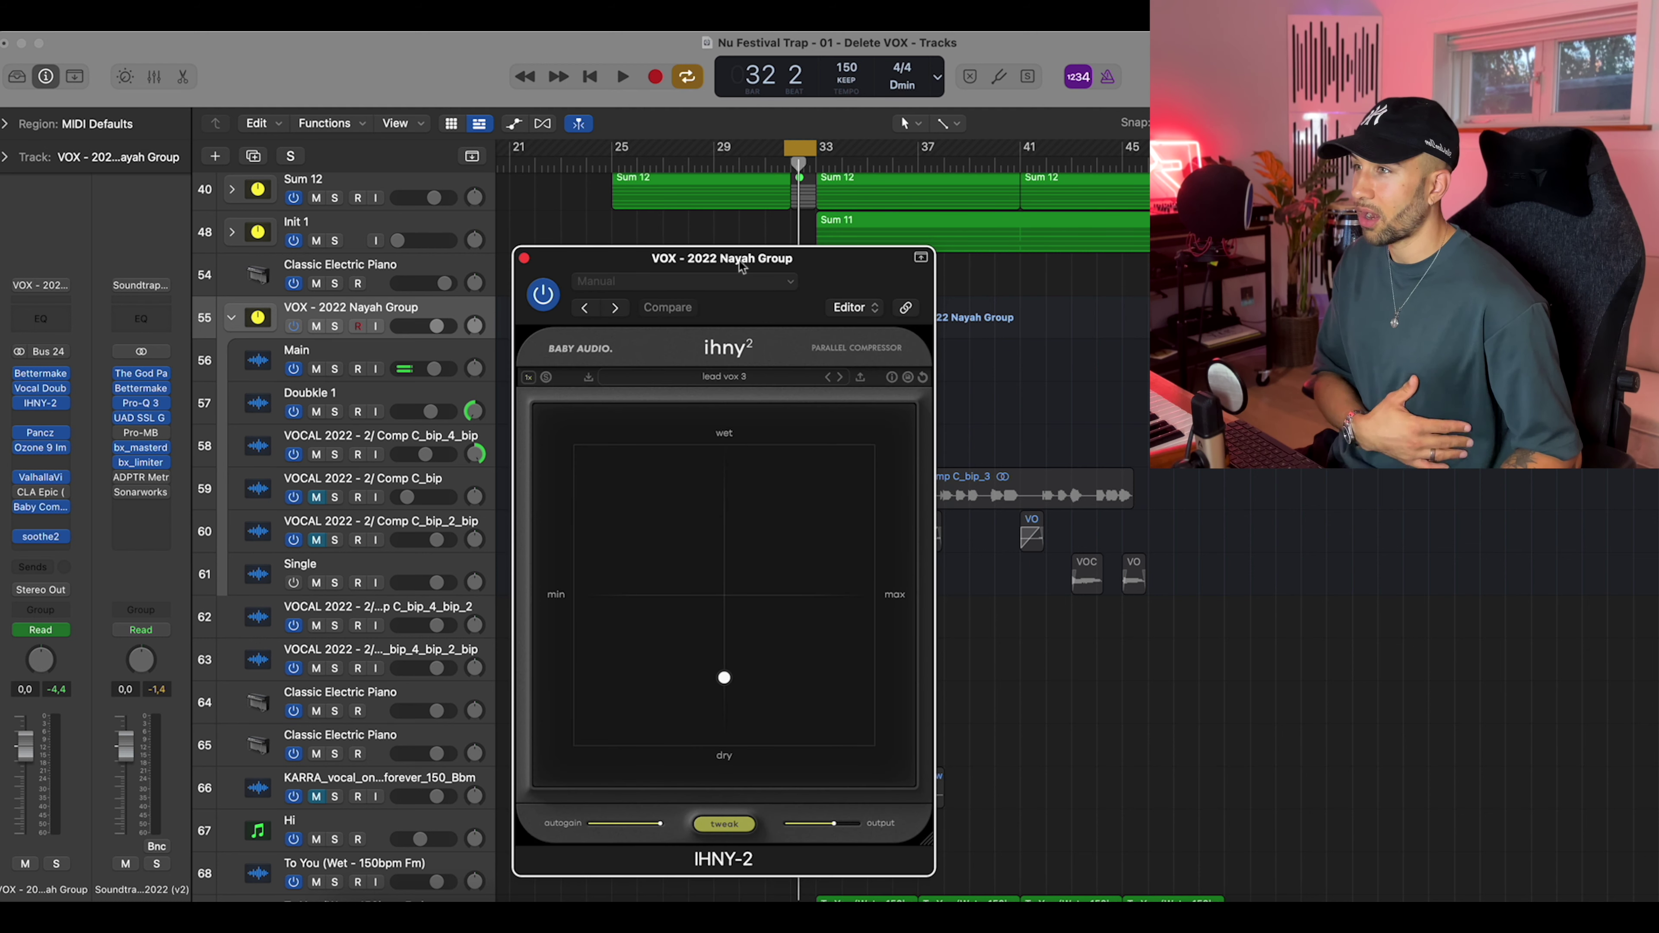
click(523, 259)
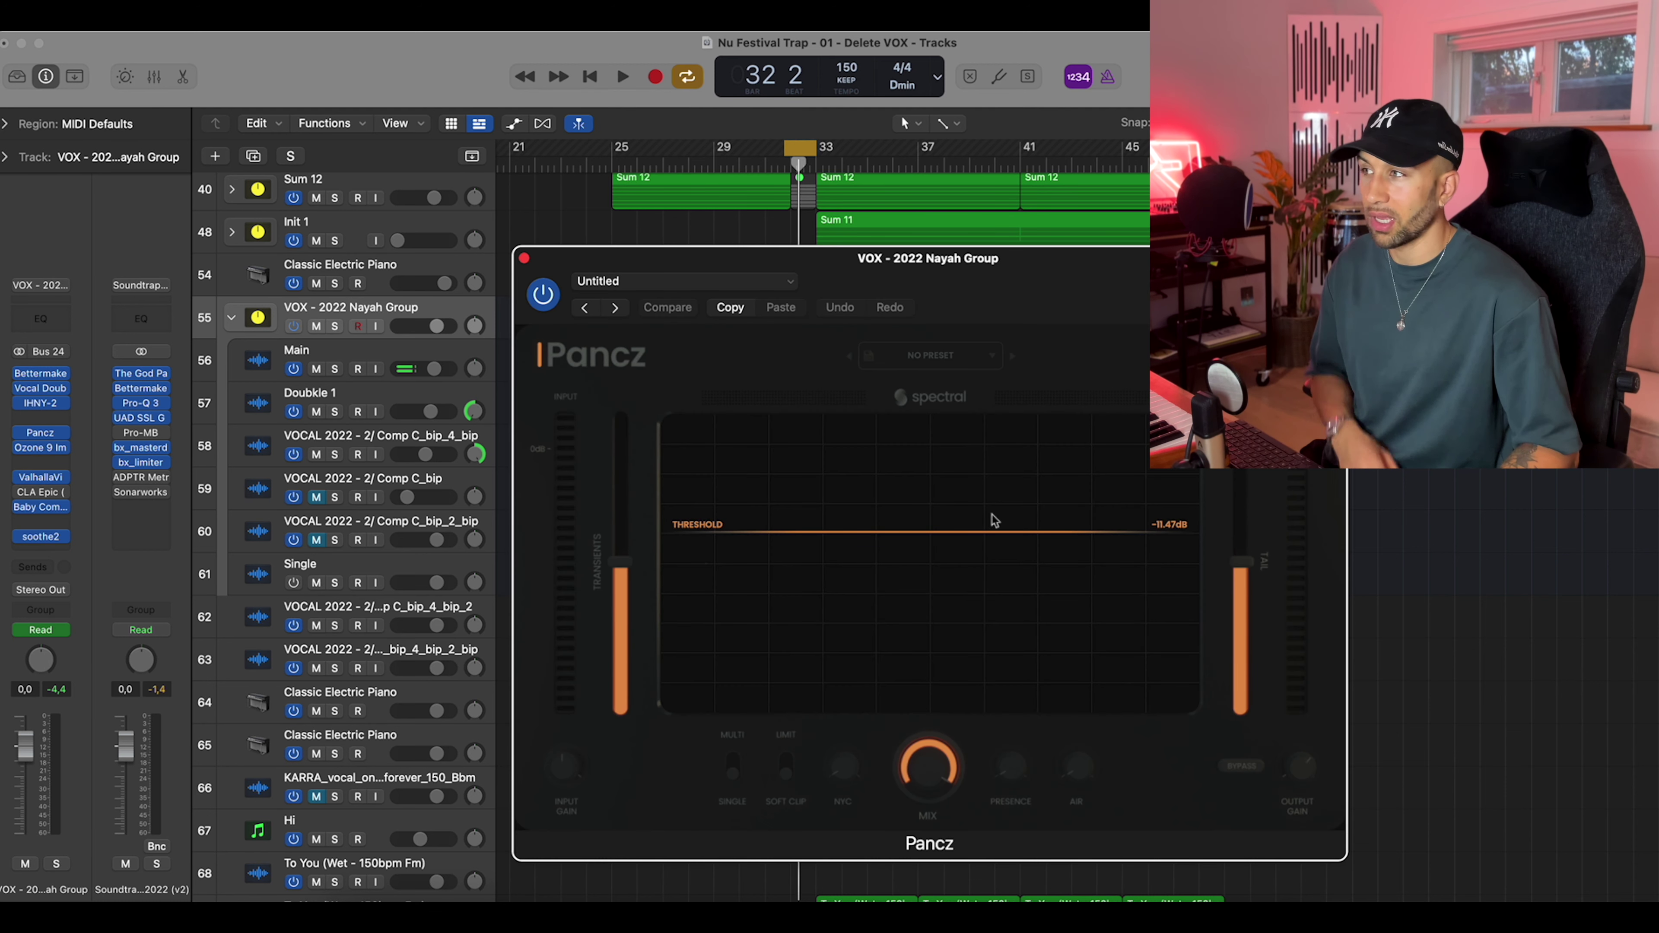
Solo the VOX group, play it briefly, and close the Pancz plug-in
key(s)
key(space)
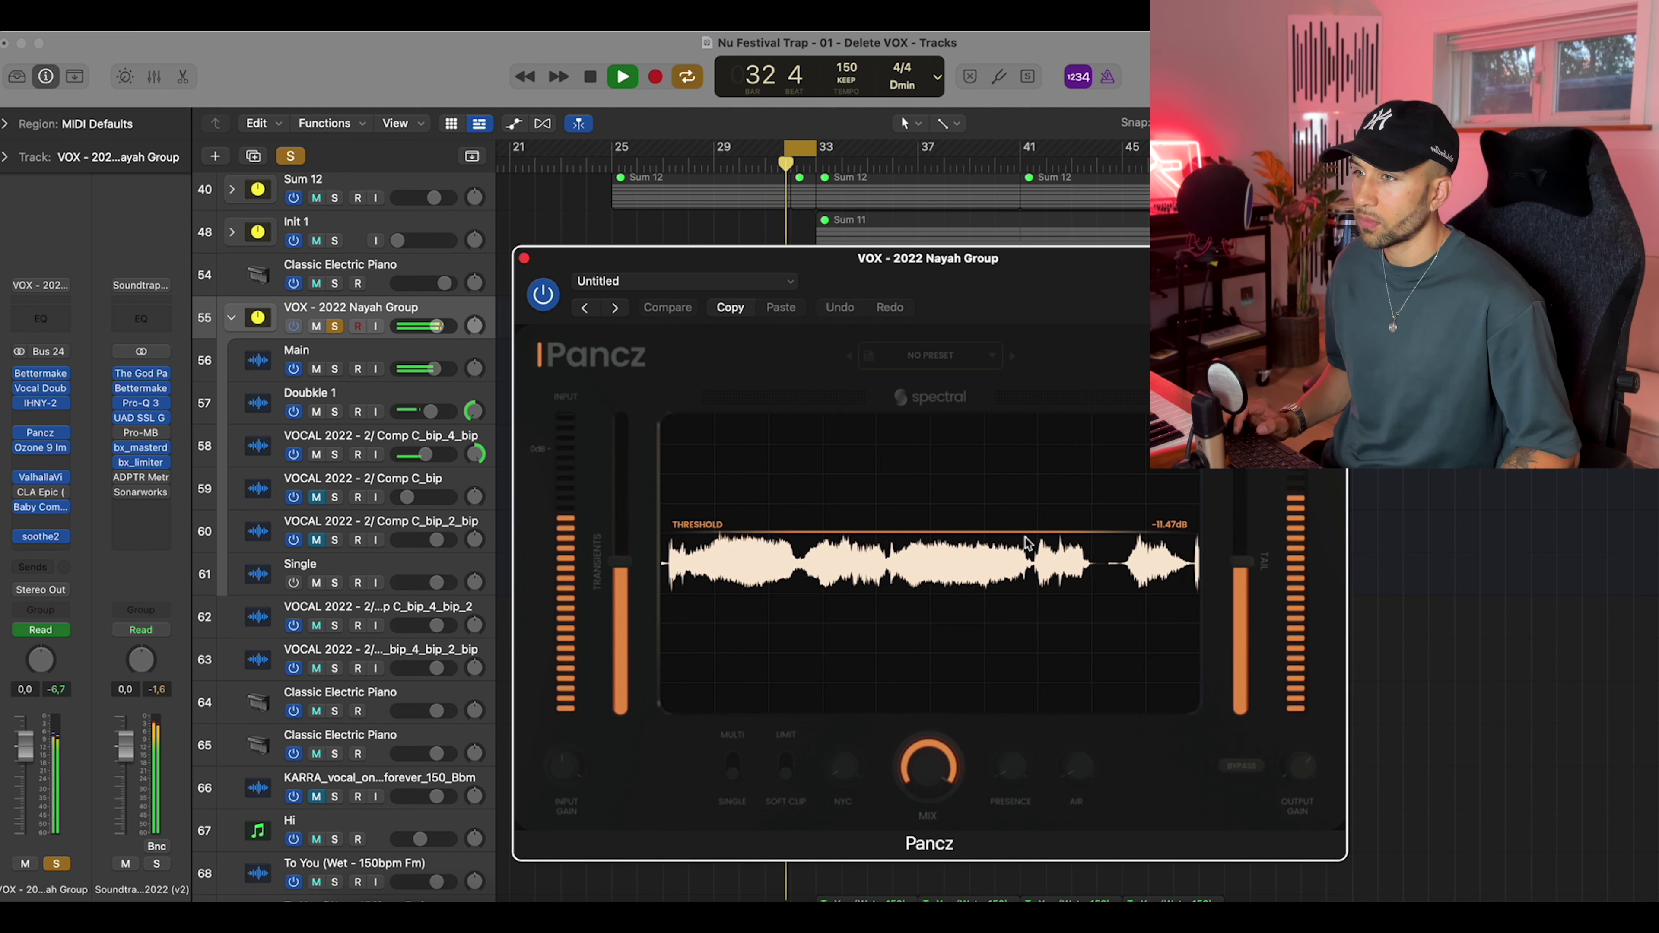
key(space)
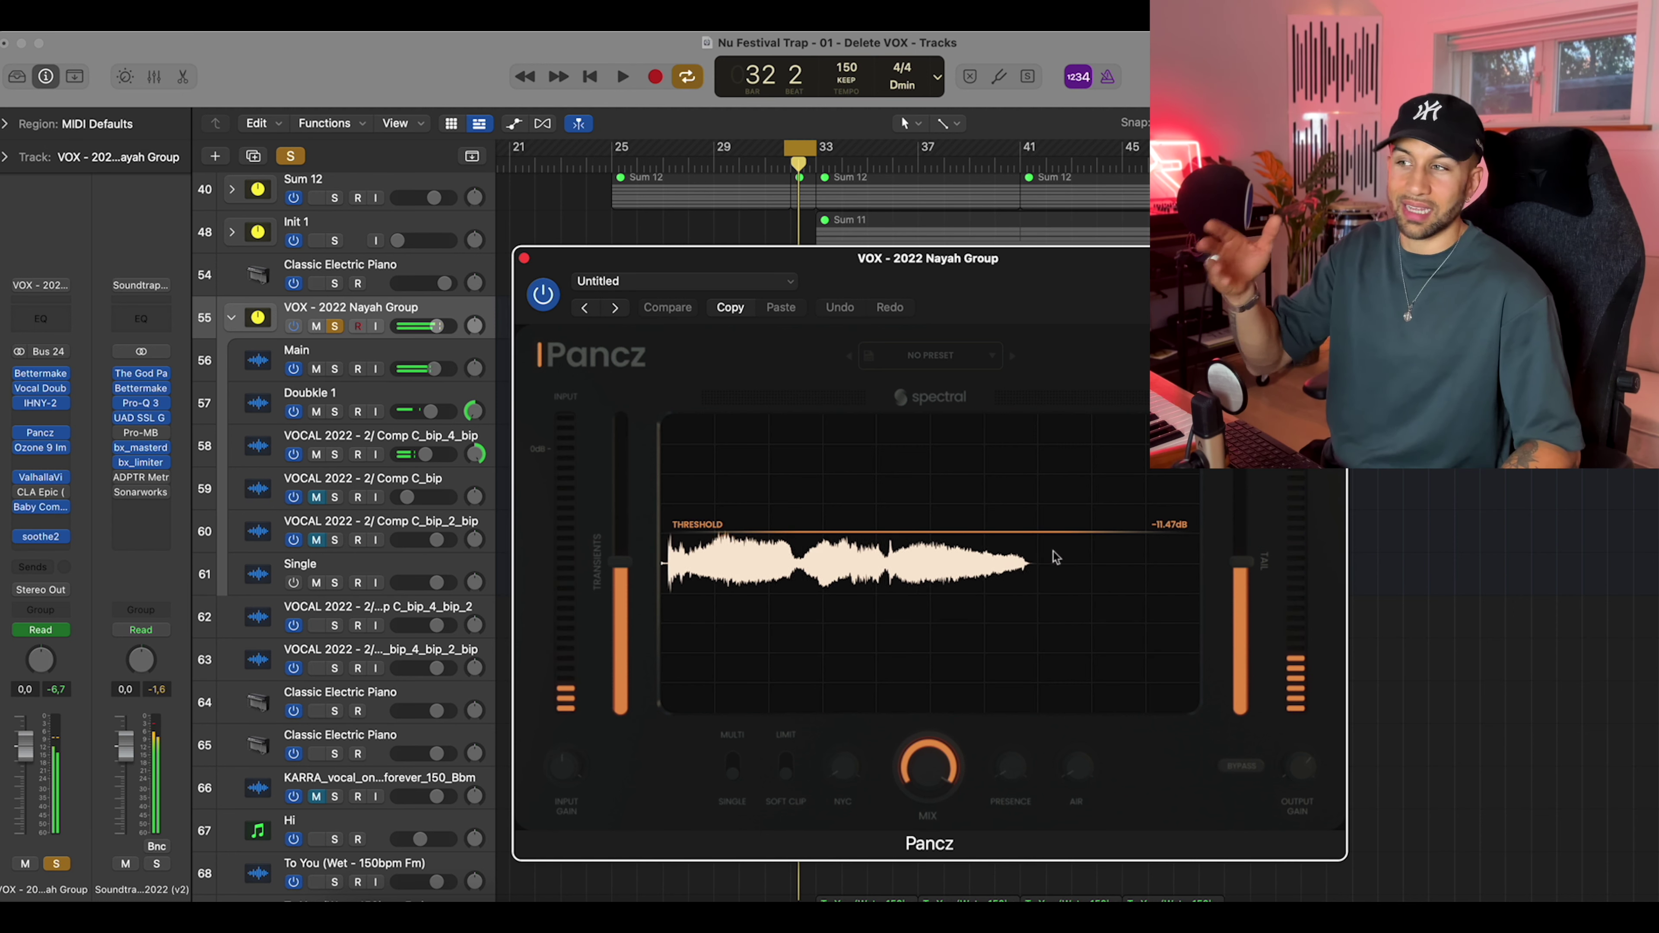
click(524, 259)
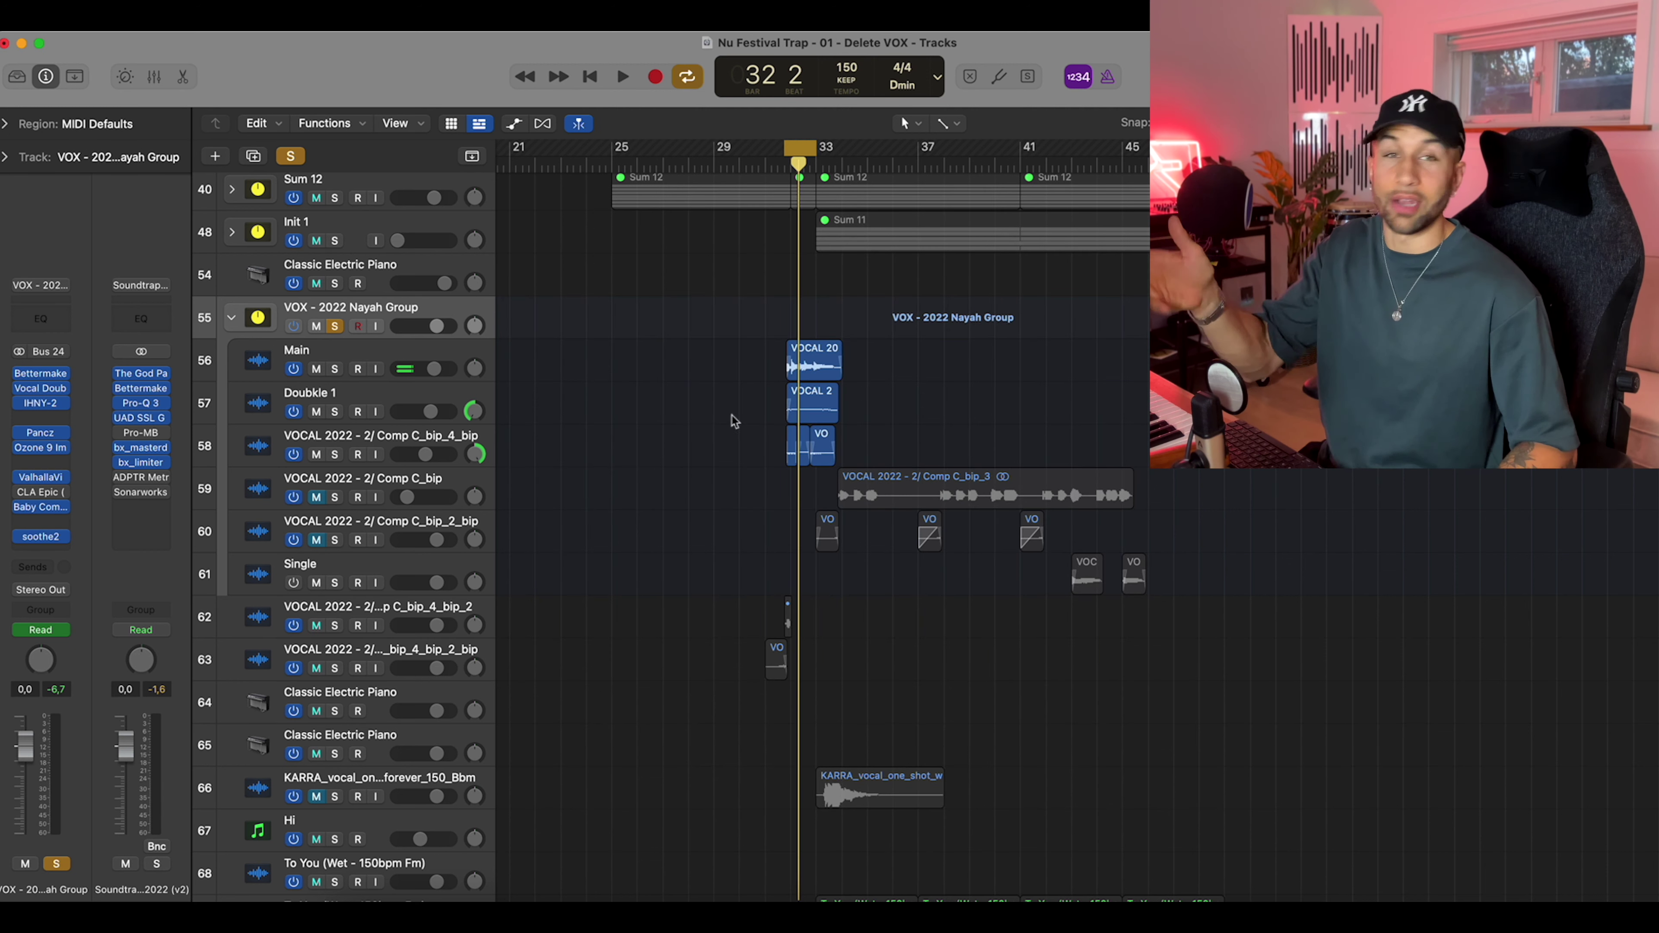
Audition the Ozone 9 Imager and review the ValhallaVintageVerb settings on the group
mouse_move(43, 456)
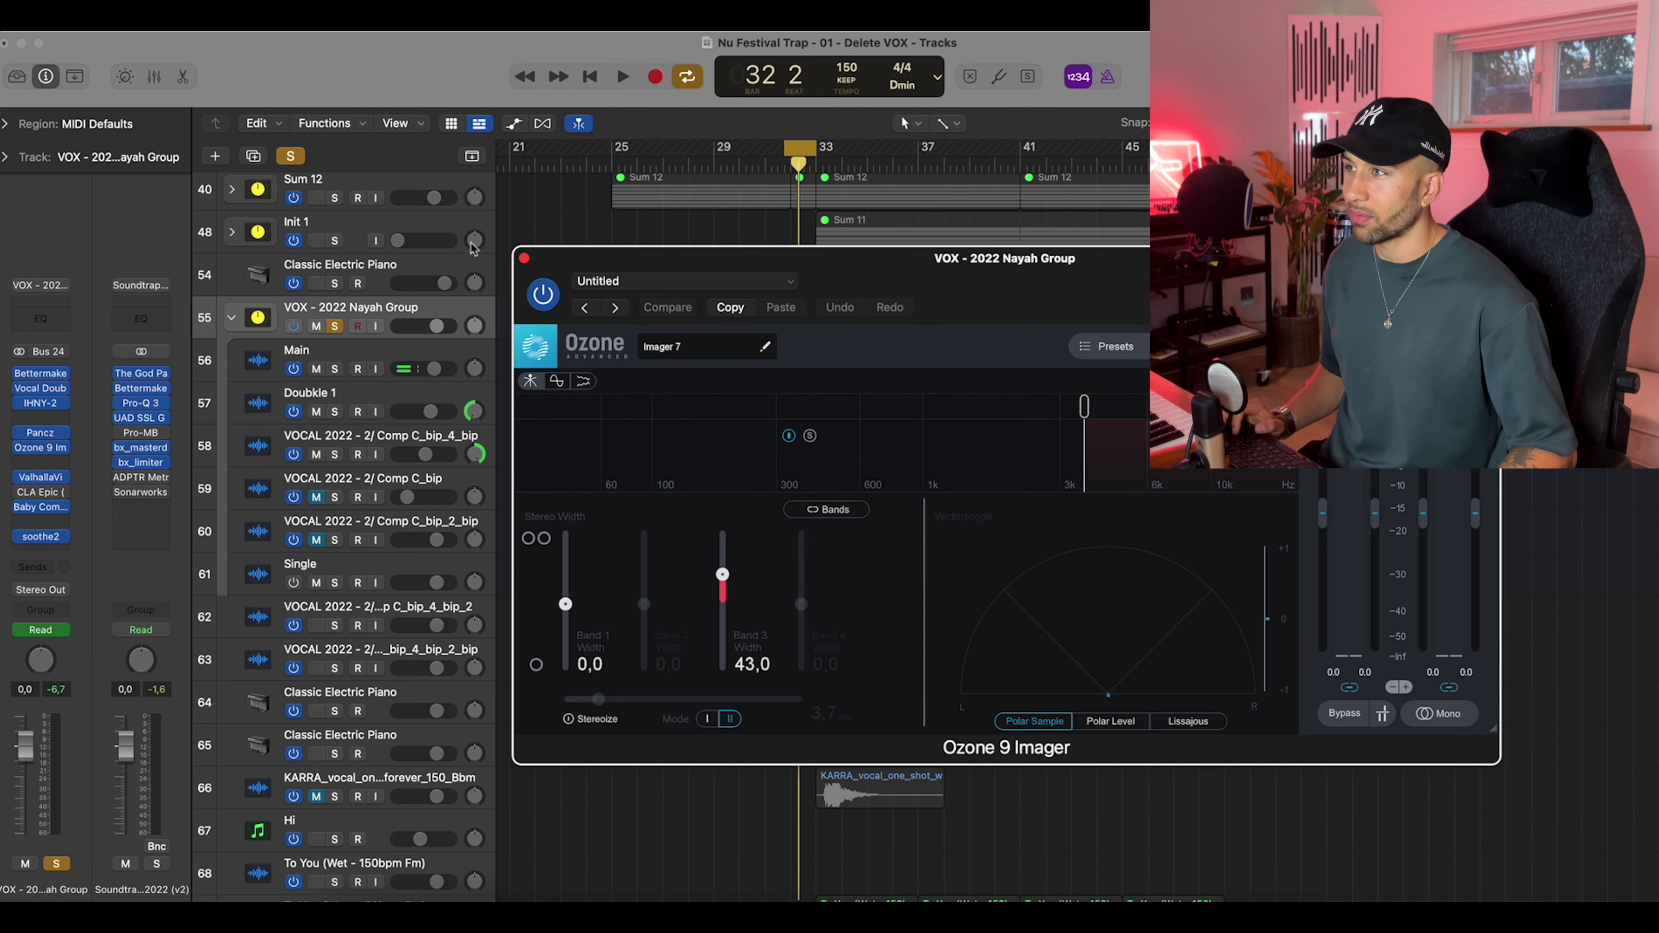
key(space)
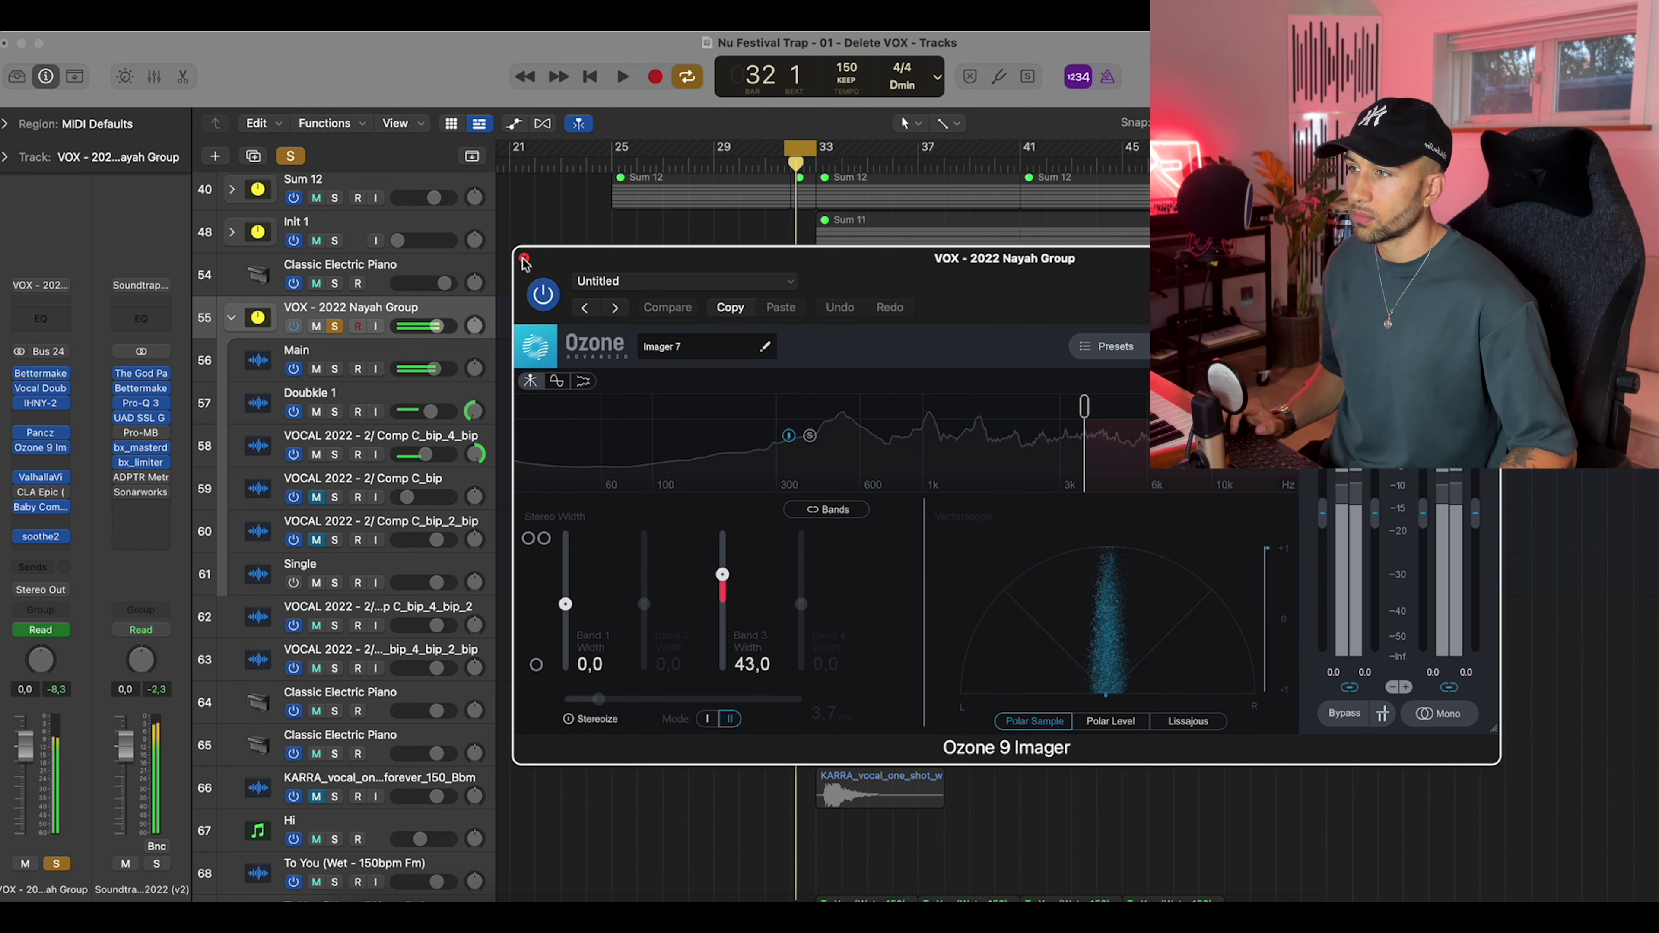
click(524, 258)
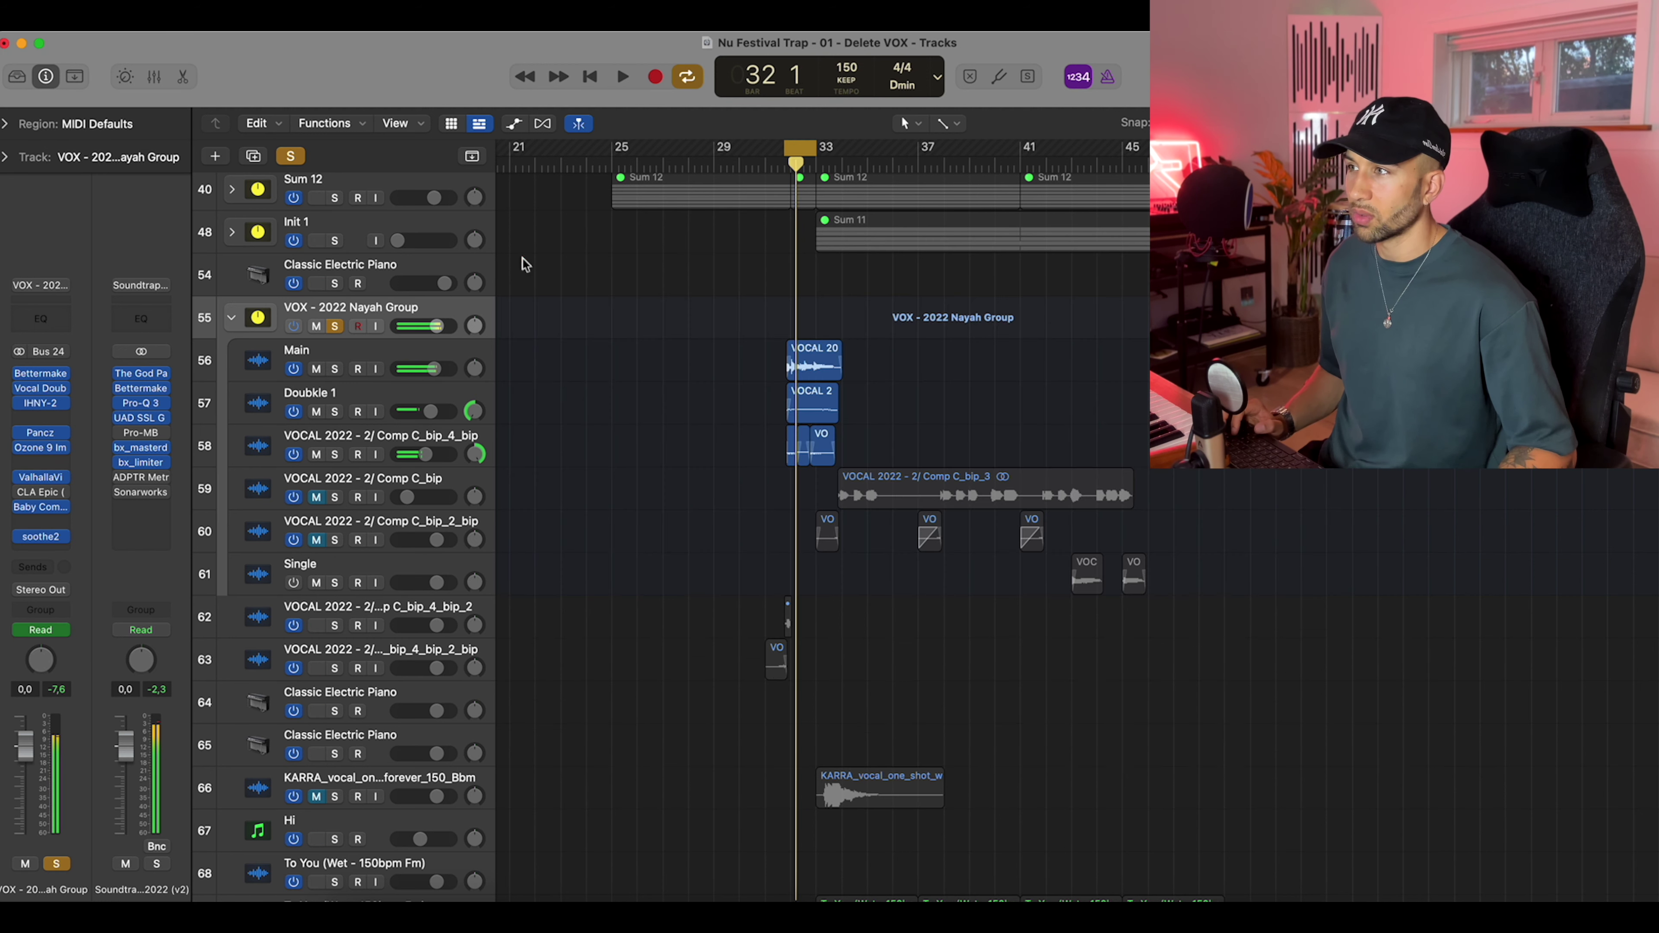
click(42, 478)
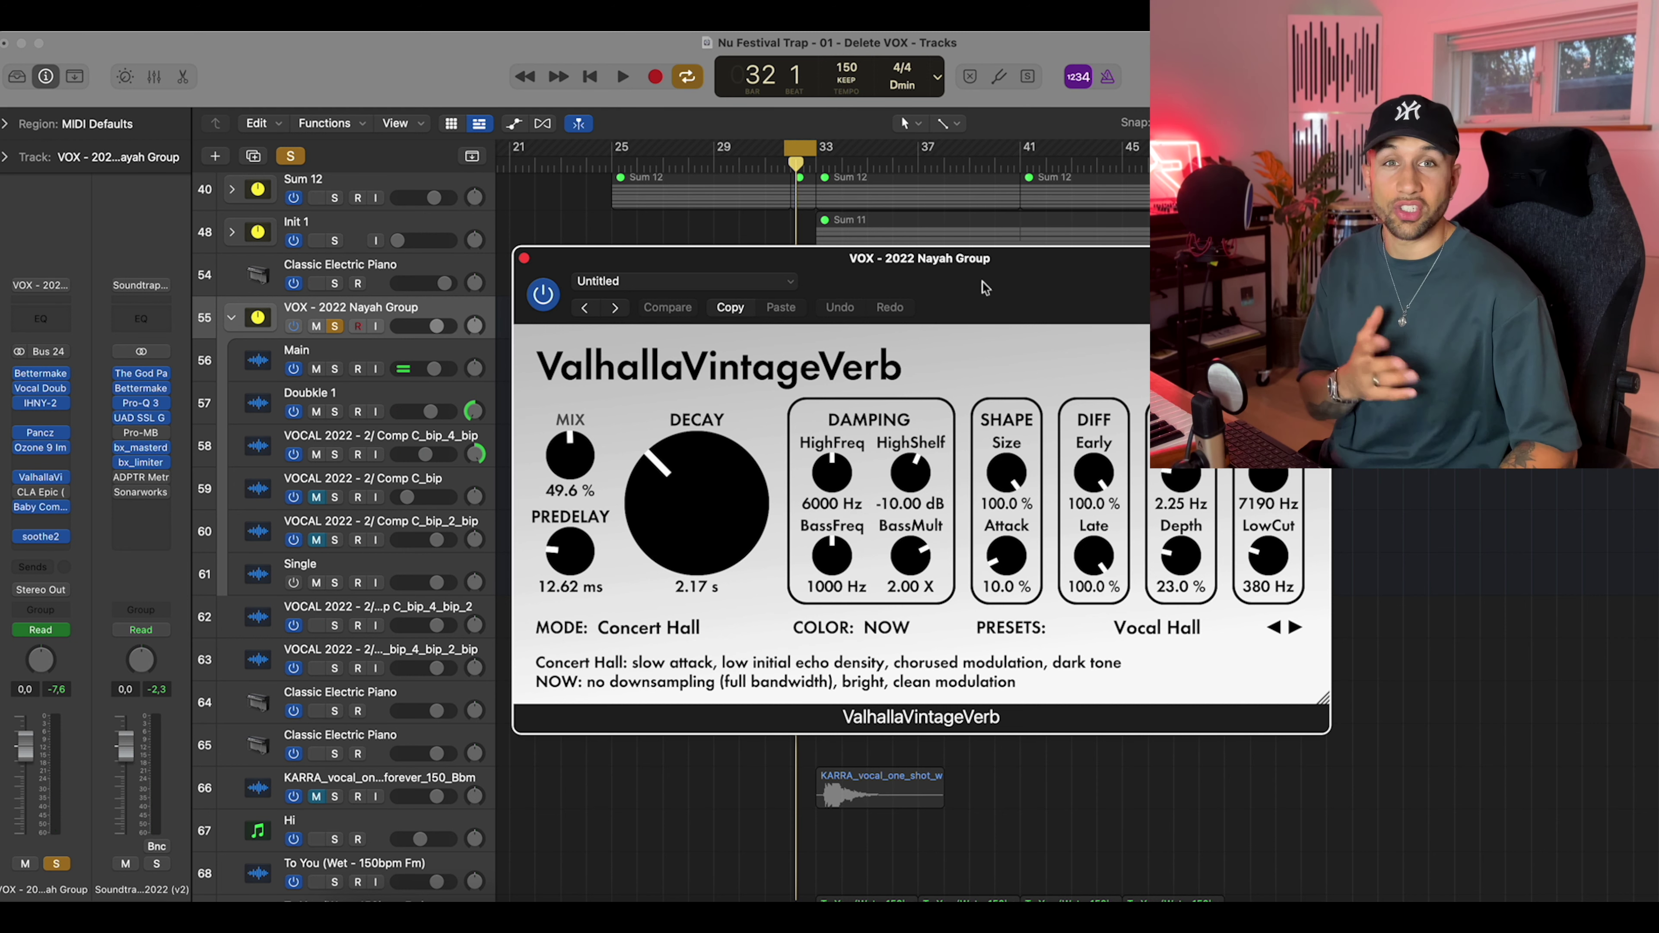
click(524, 259)
Load UAD Capitol Chambers, then RO-GOLD Plate Reverb, into the vocal group's inserts
click(40, 462)
mouse_move(470, 746)
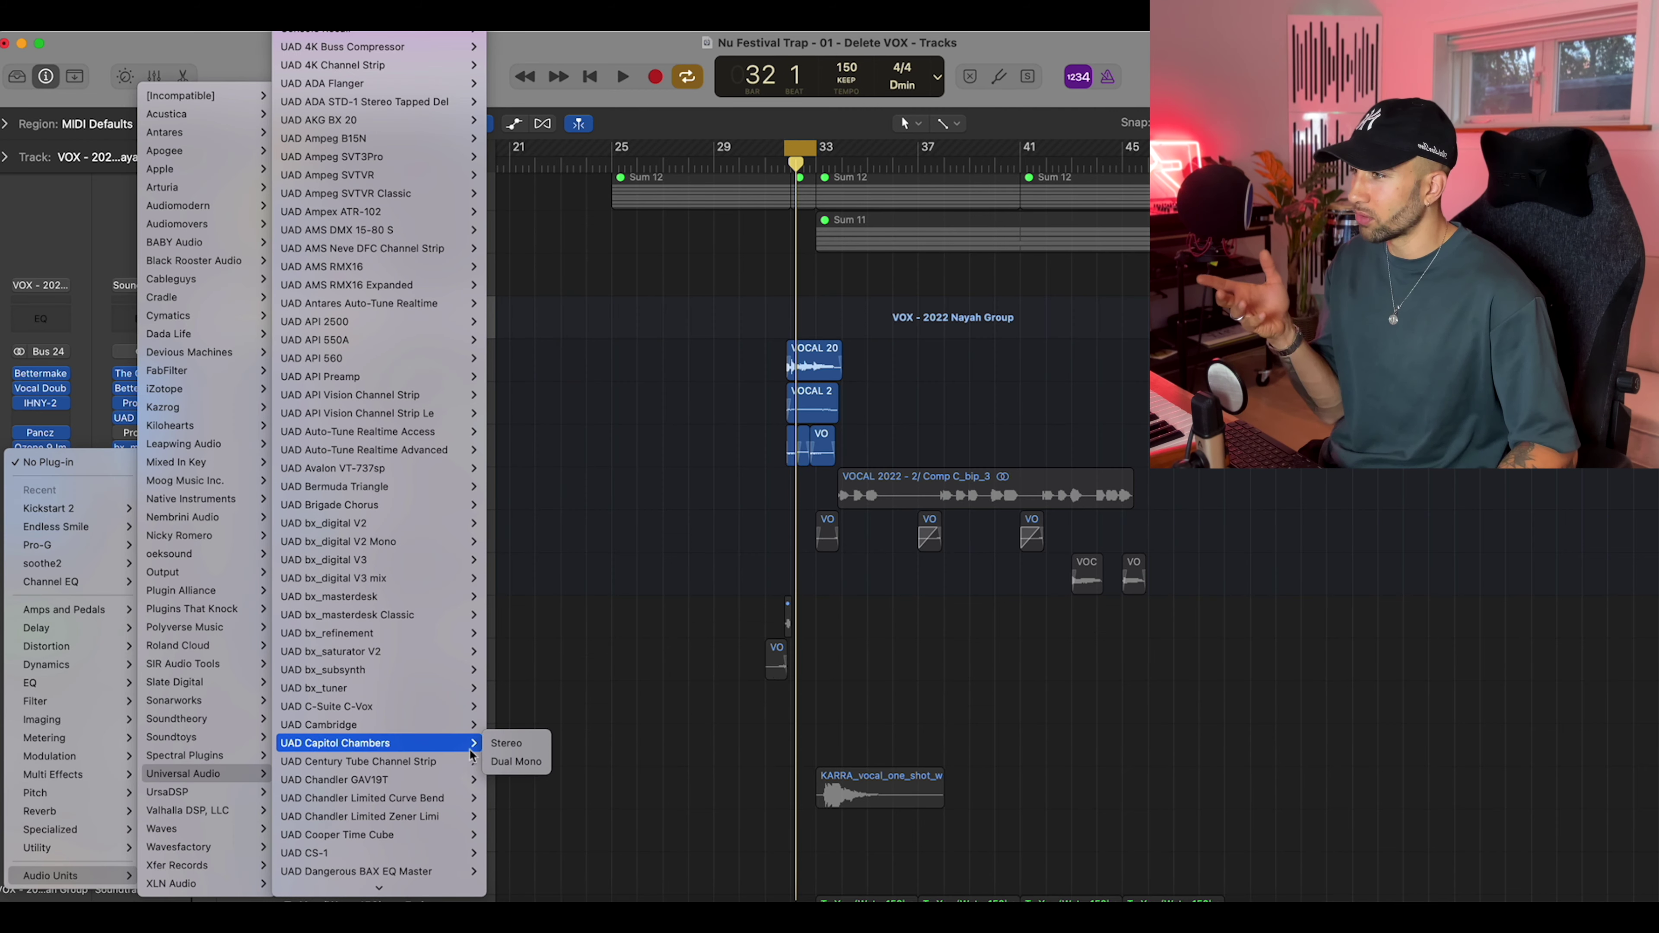
click(896, 544)
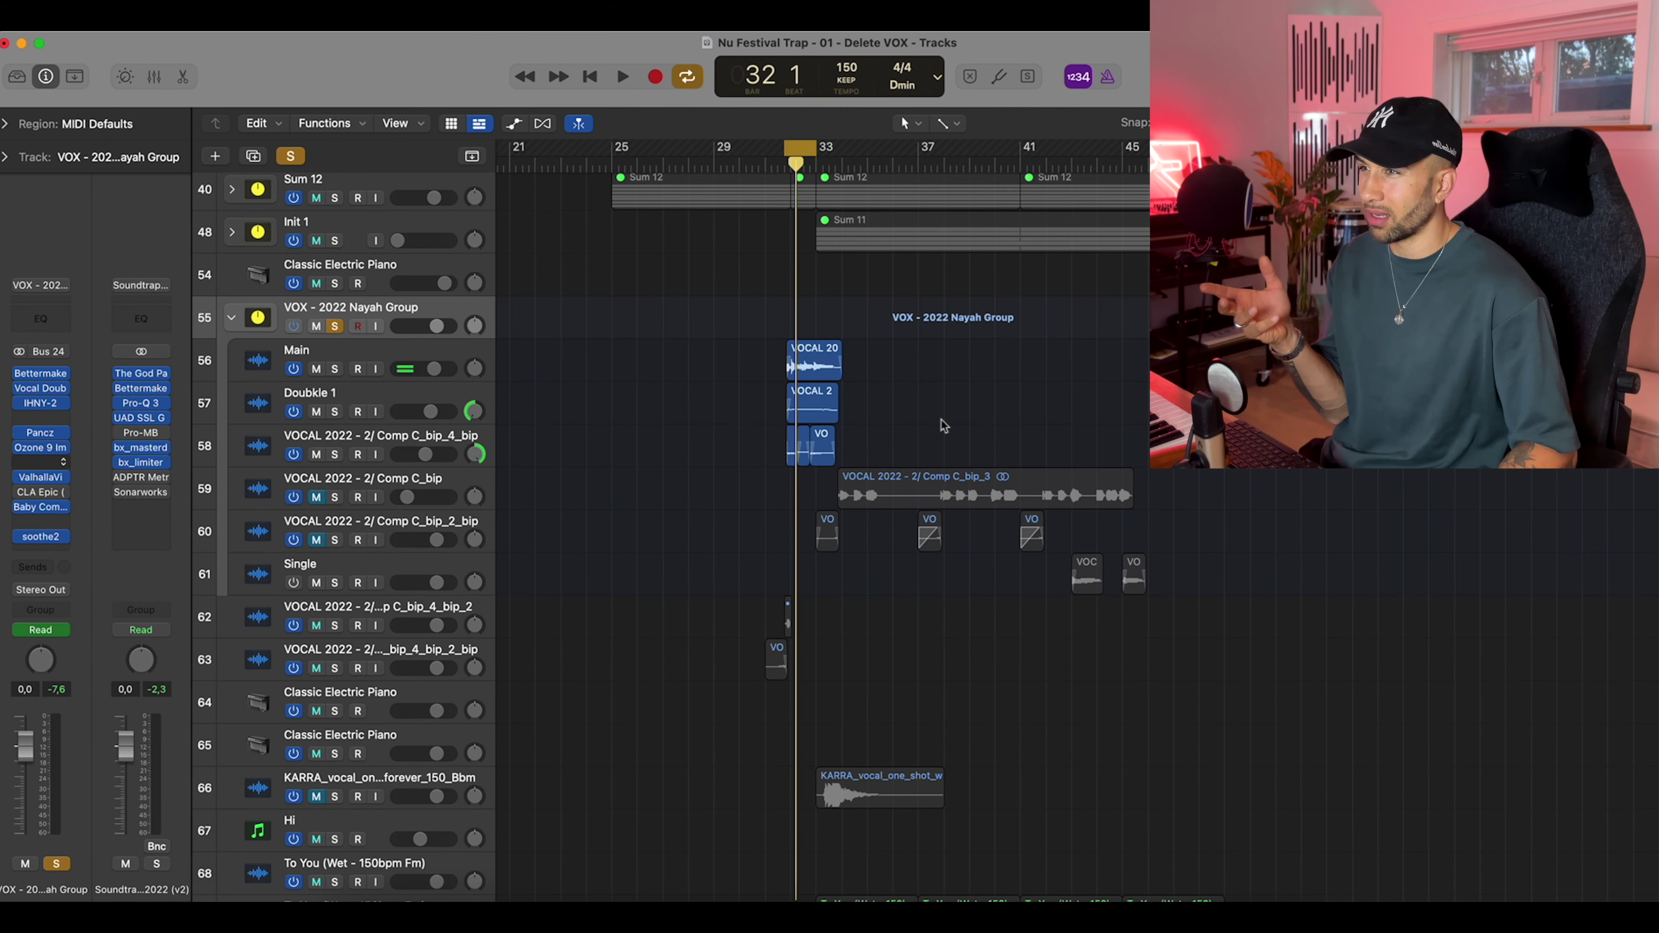
click(879, 385)
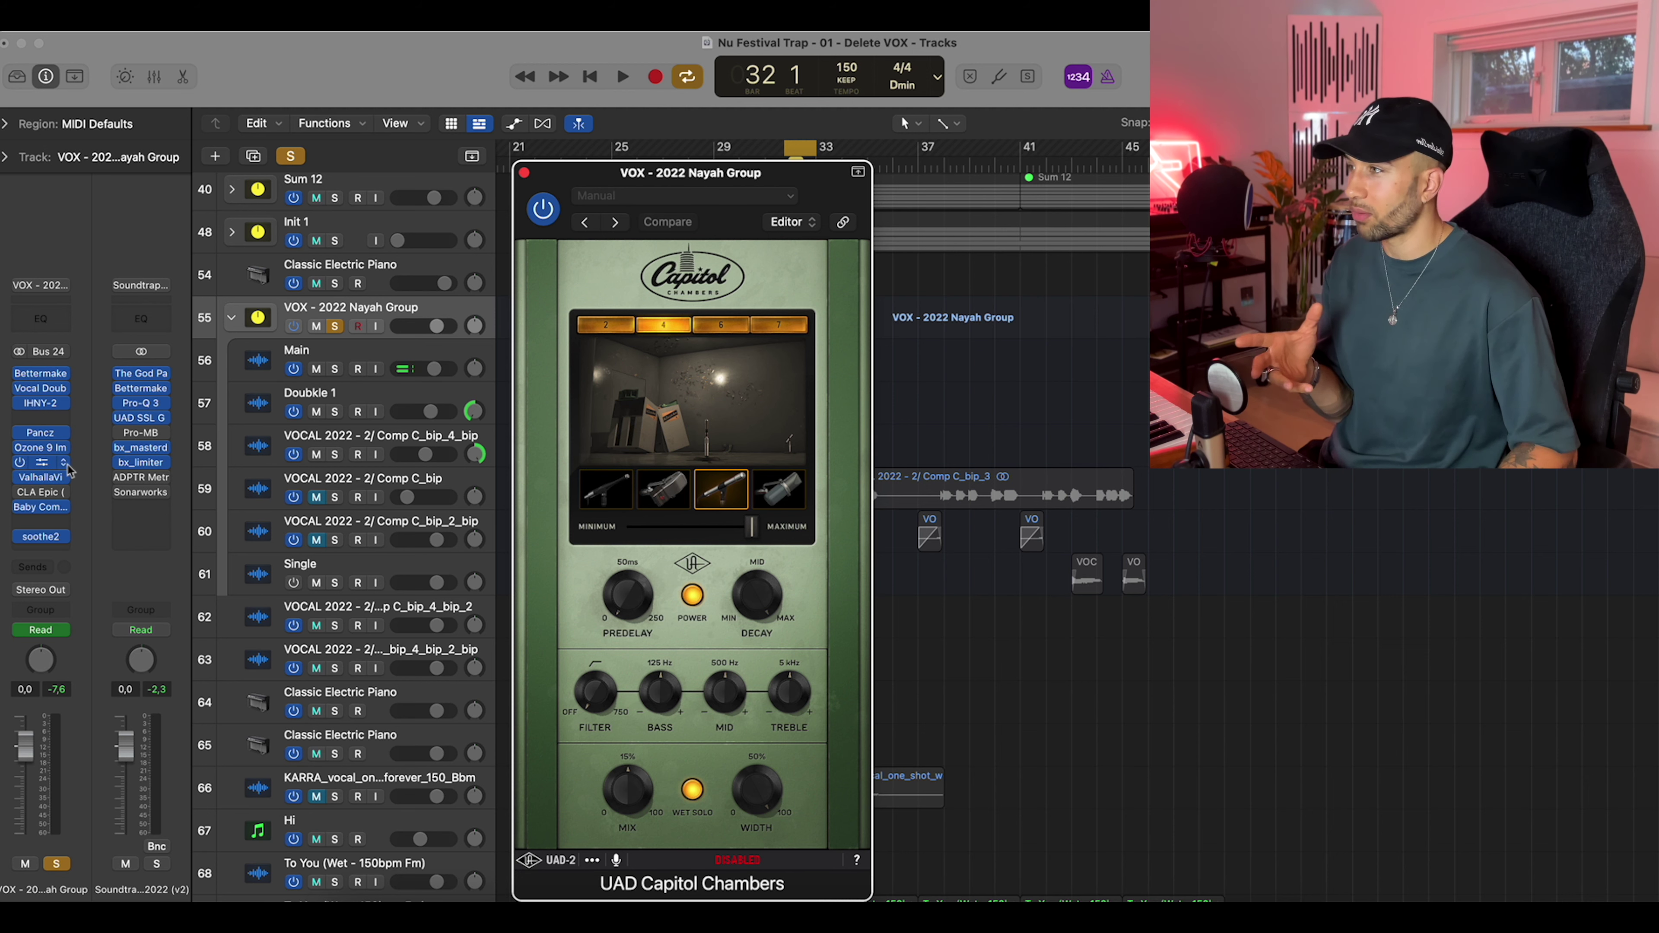
click(58, 480)
mouse_move(410, 300)
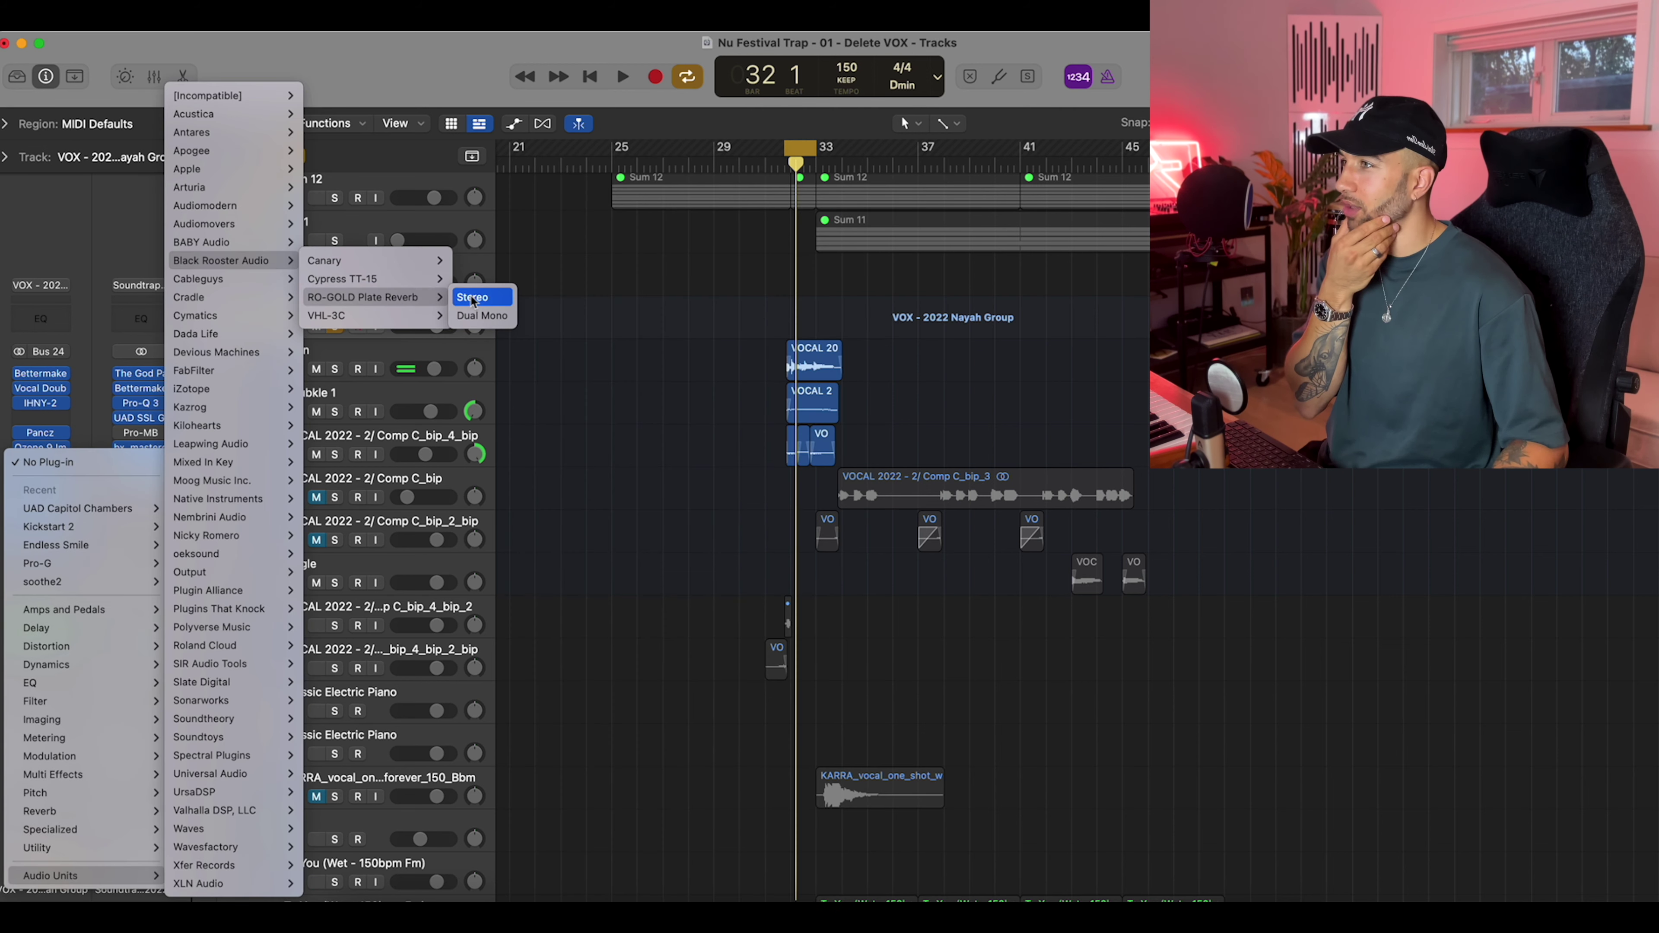
click(566, 336)
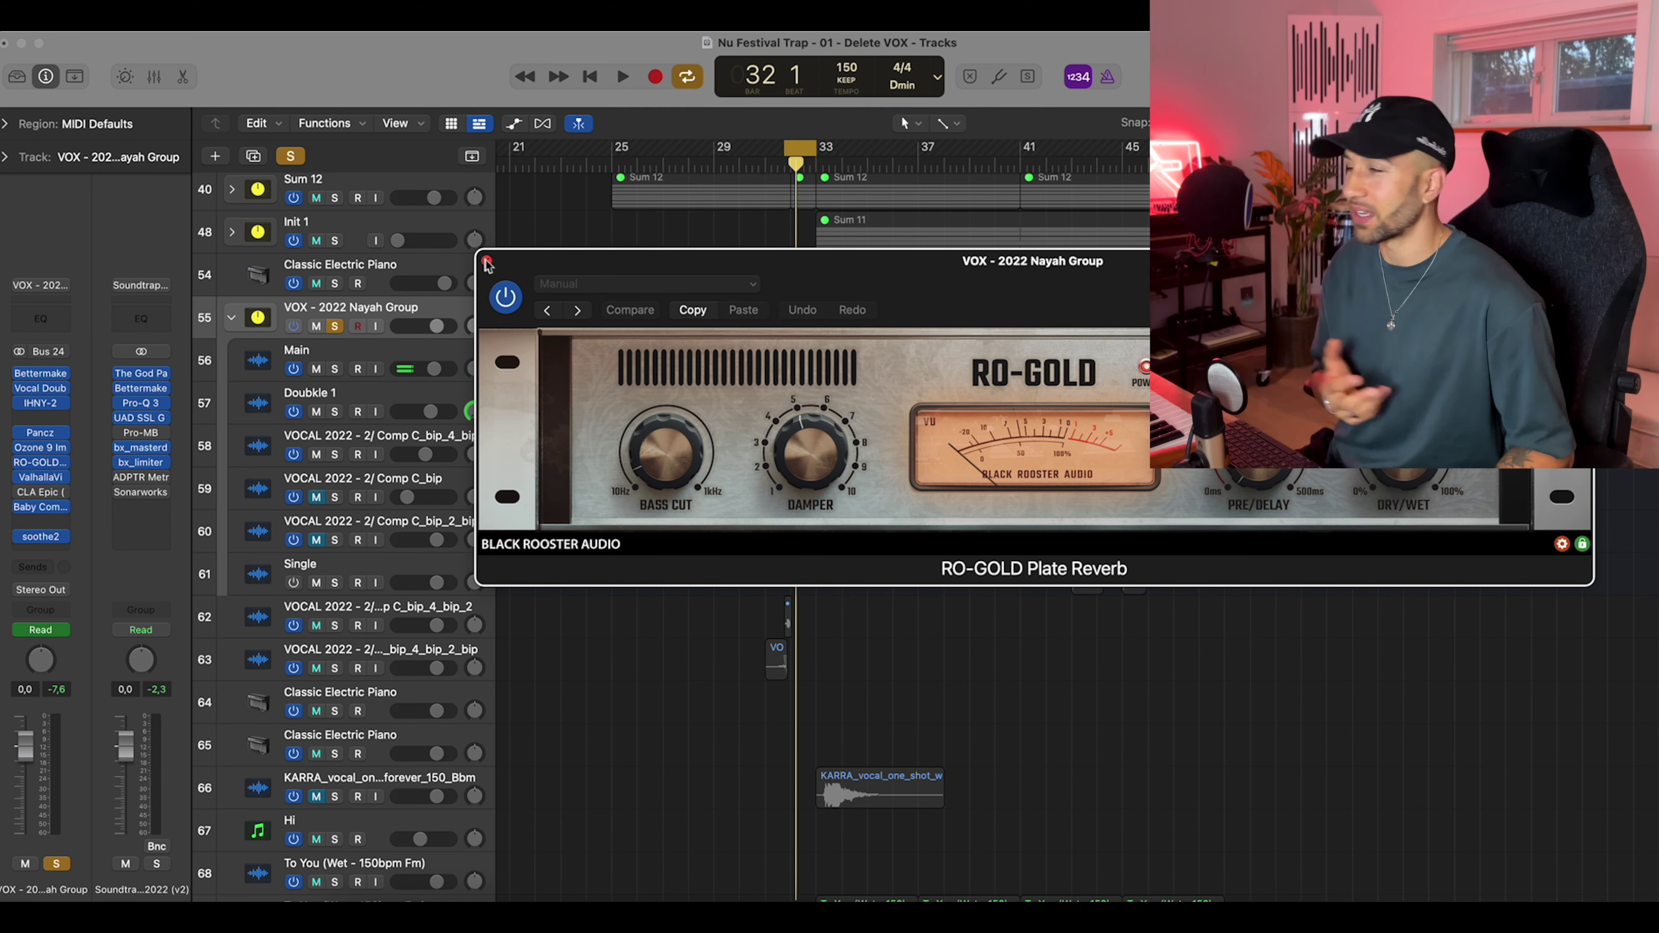
click(487, 262)
click(58, 463)
click(60, 514)
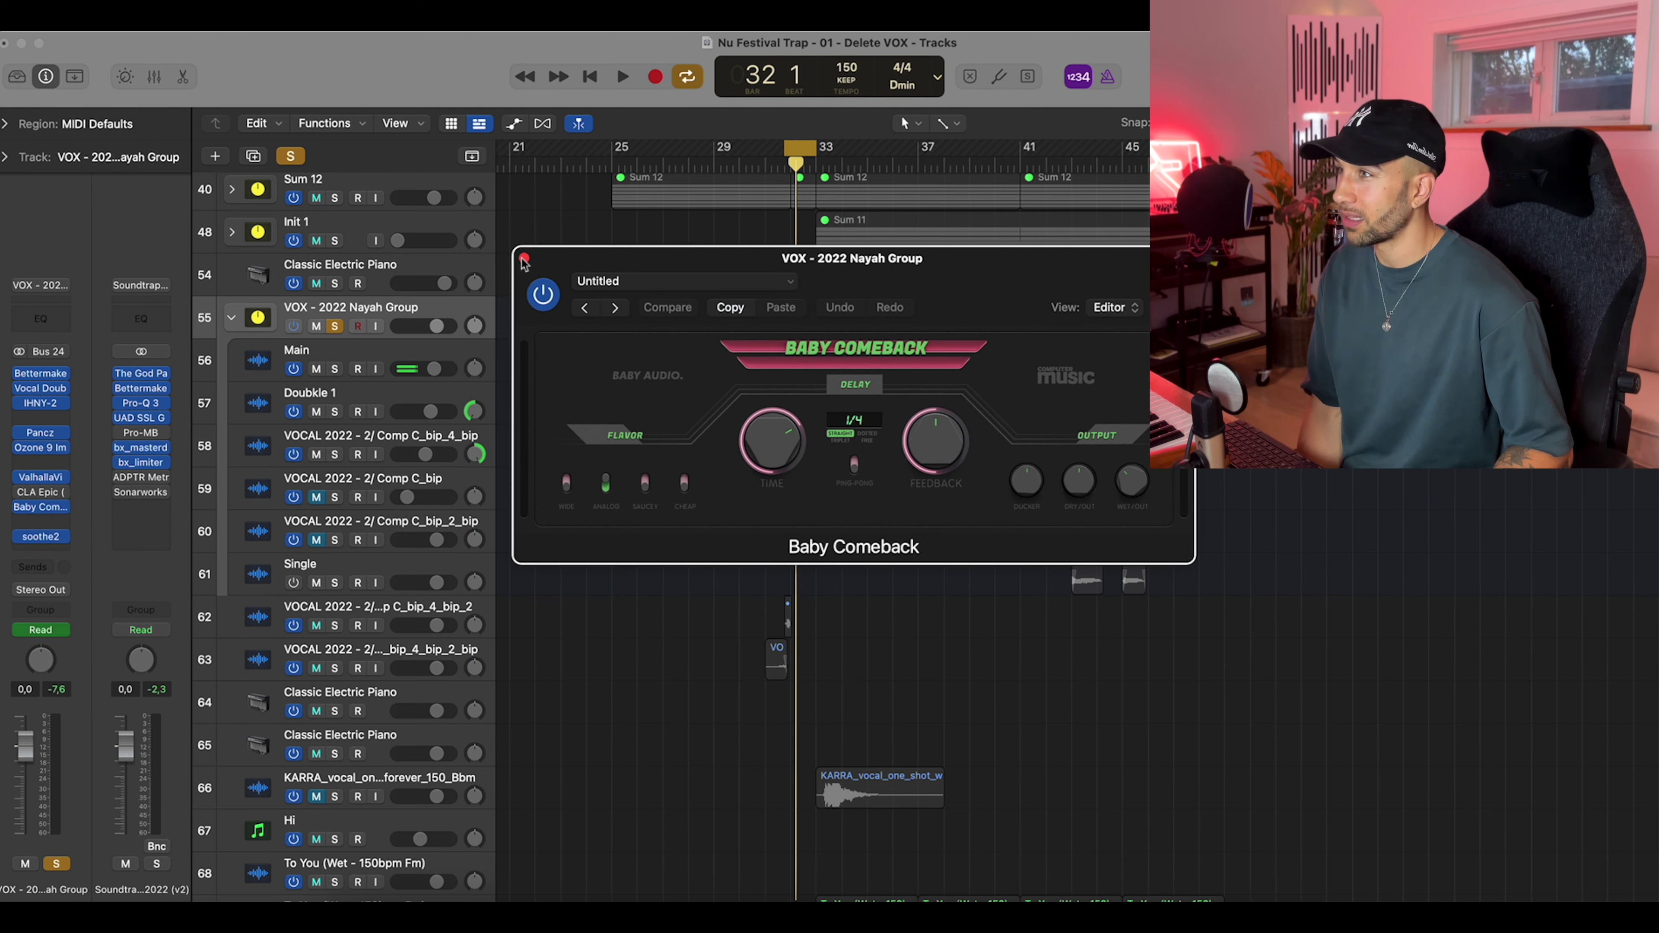
Close Baby Comeback, check soothe2, then turn off the group's solo and Cycle
click(524, 258)
click(45, 539)
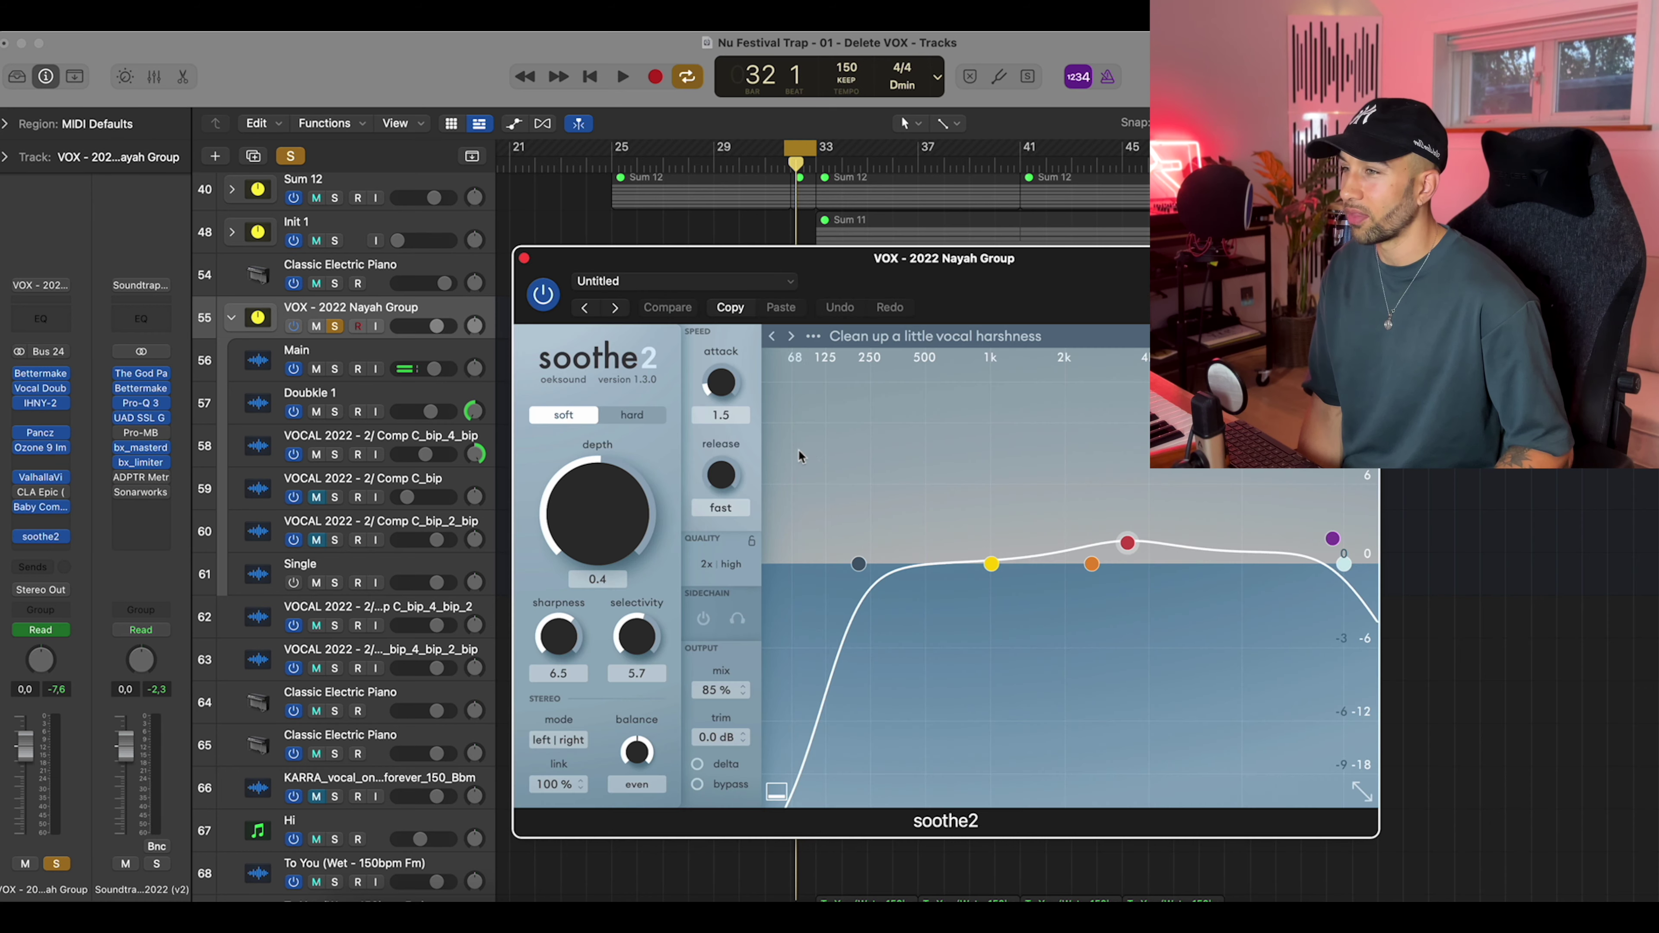
click(523, 258)
key(s)
key(c)
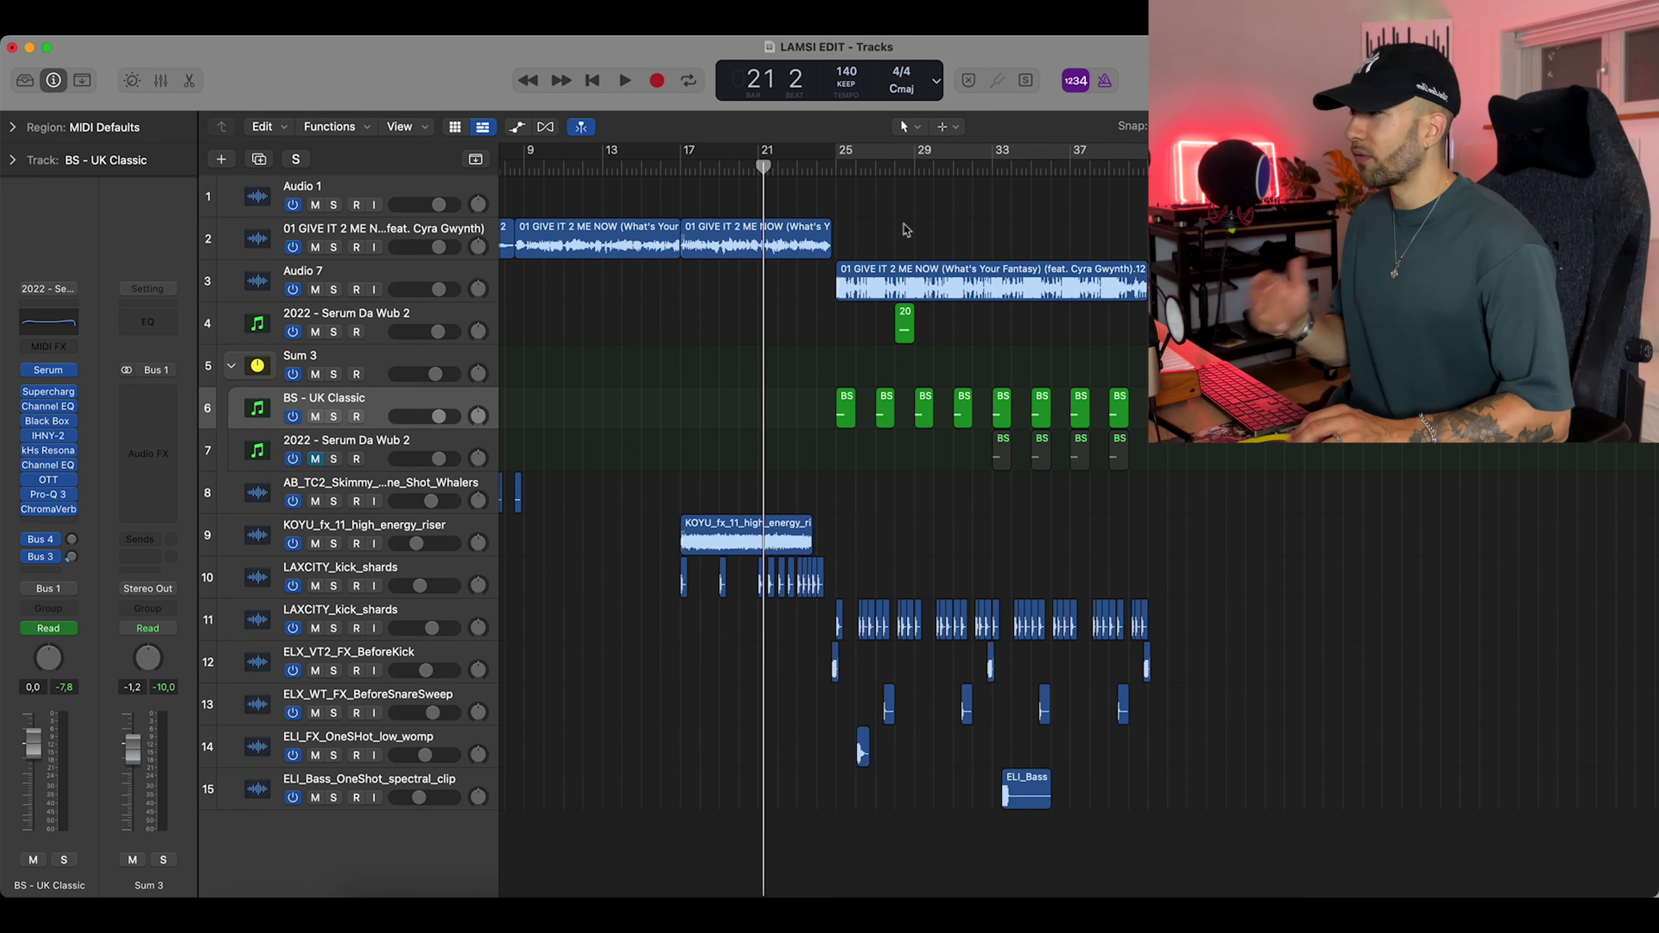
Move the playhead back to bar 17, select the Sum 3 folder track and play
drag(763, 167, 680, 168)
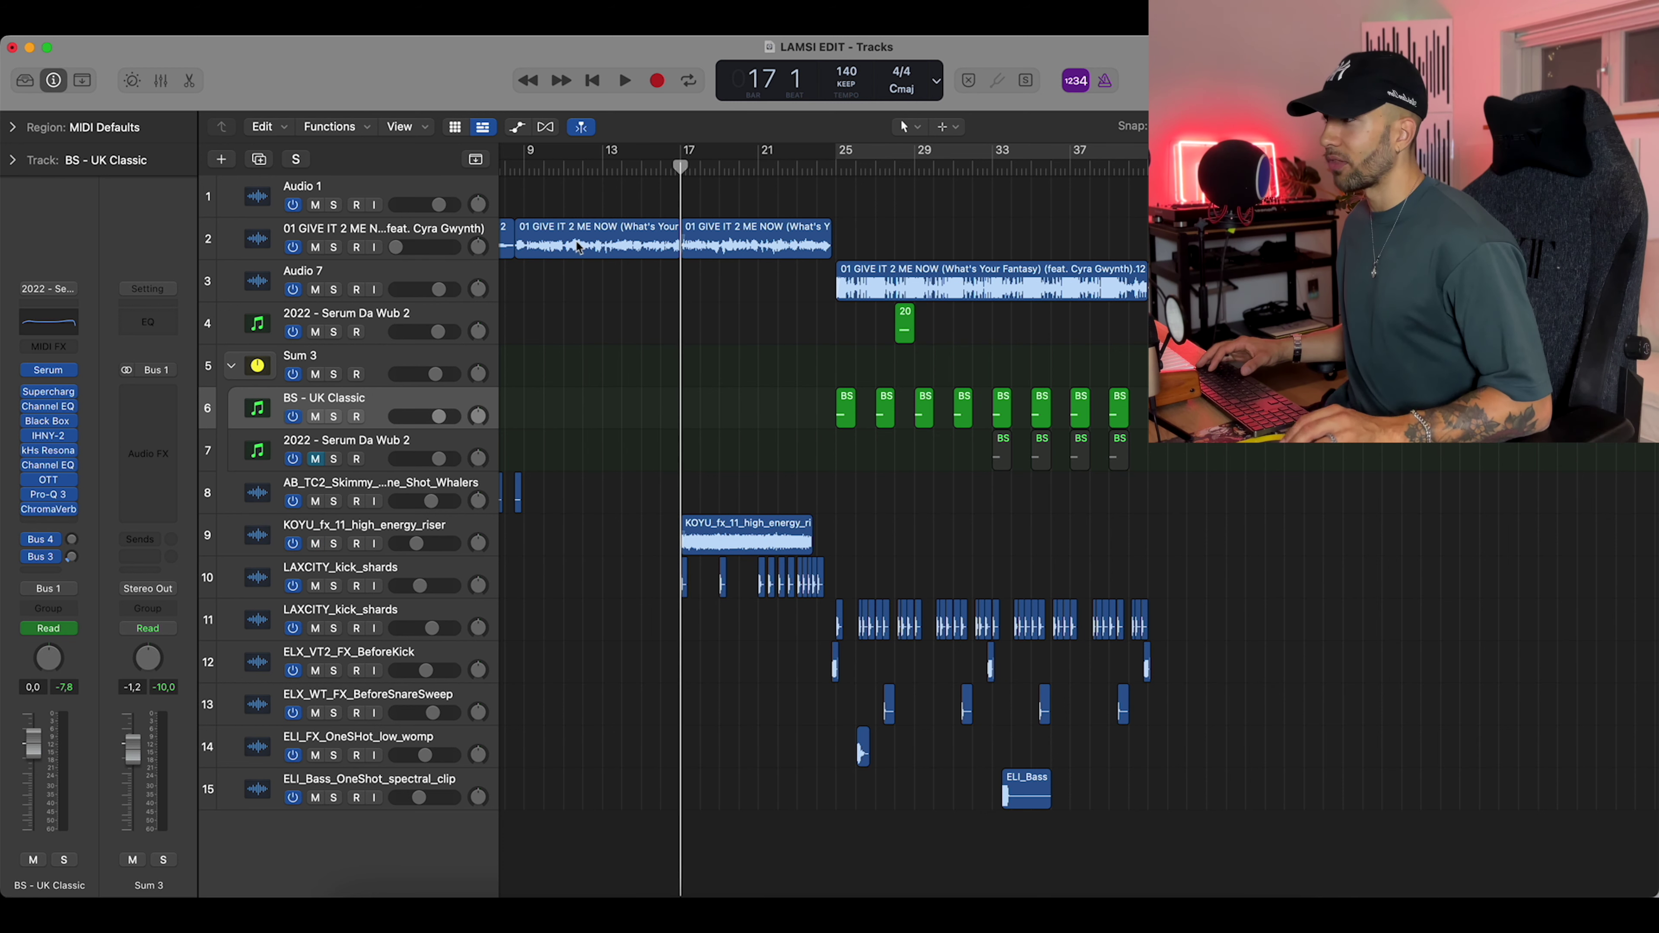
click(393, 366)
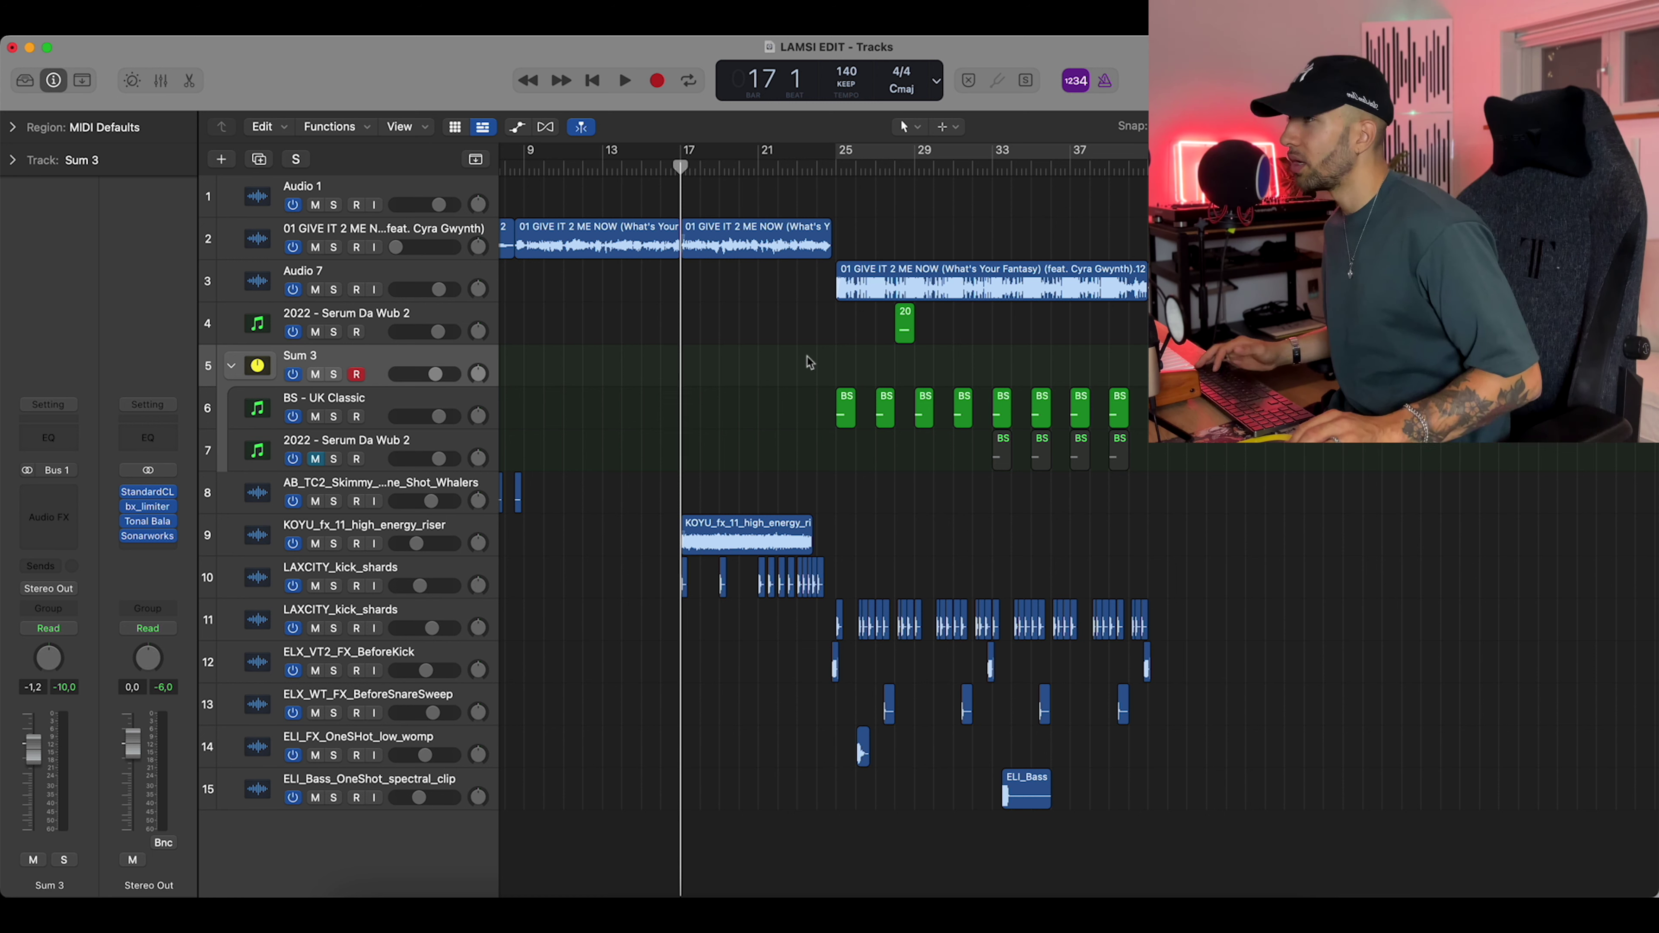
key(space)
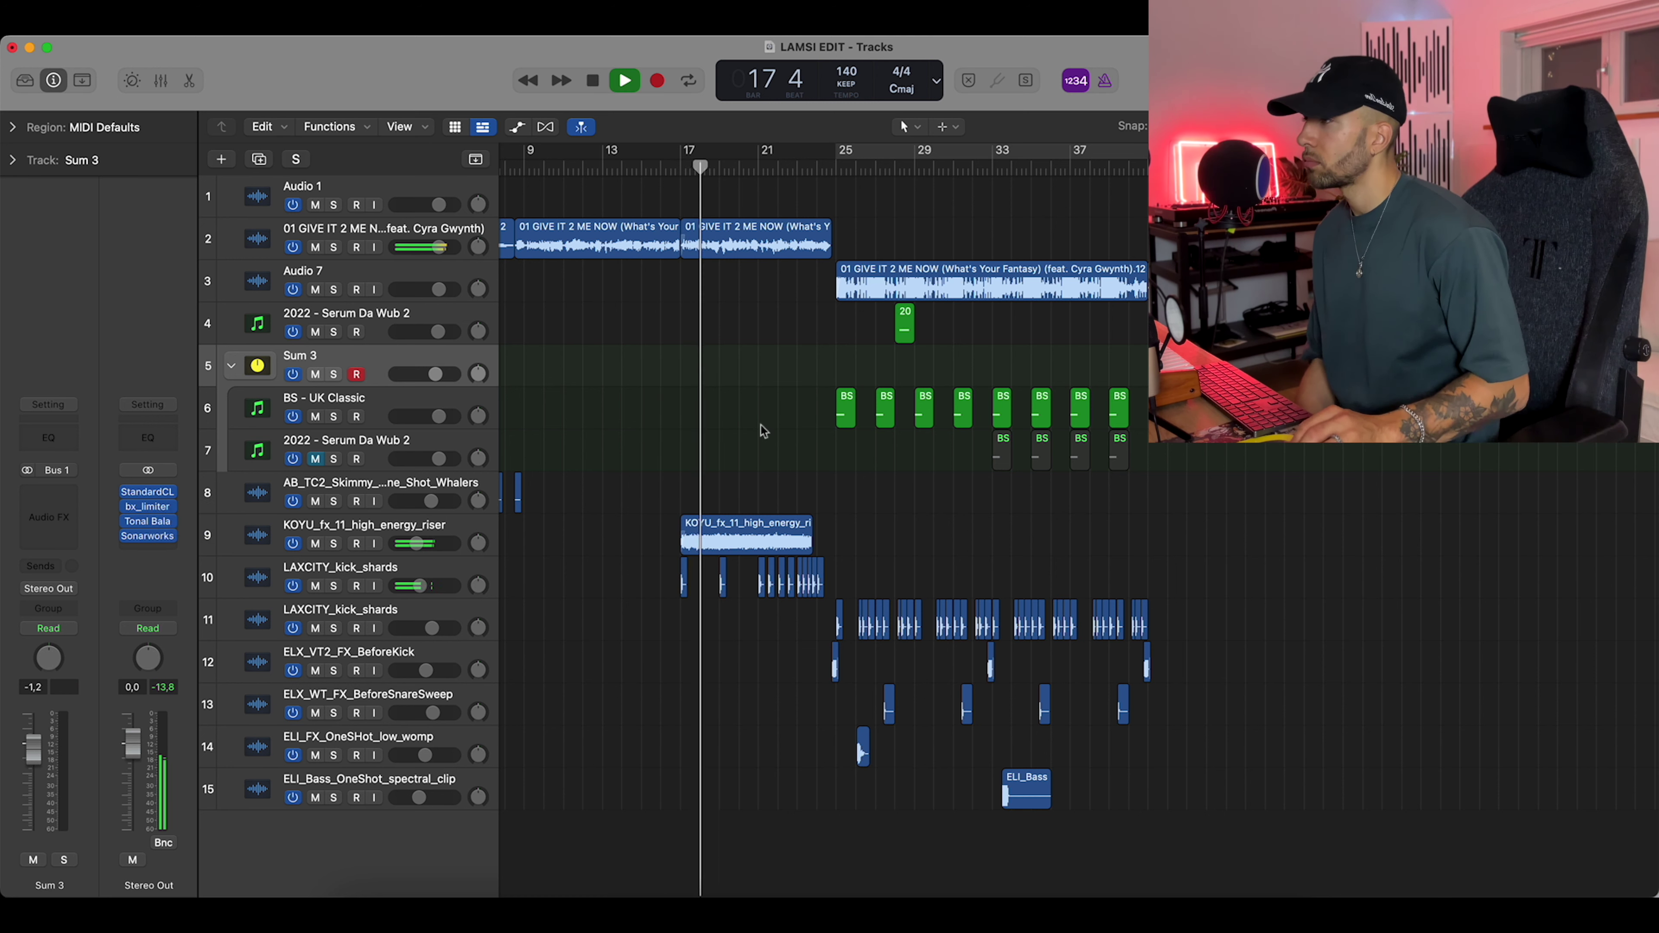
scroll(731, 444, right, 3)
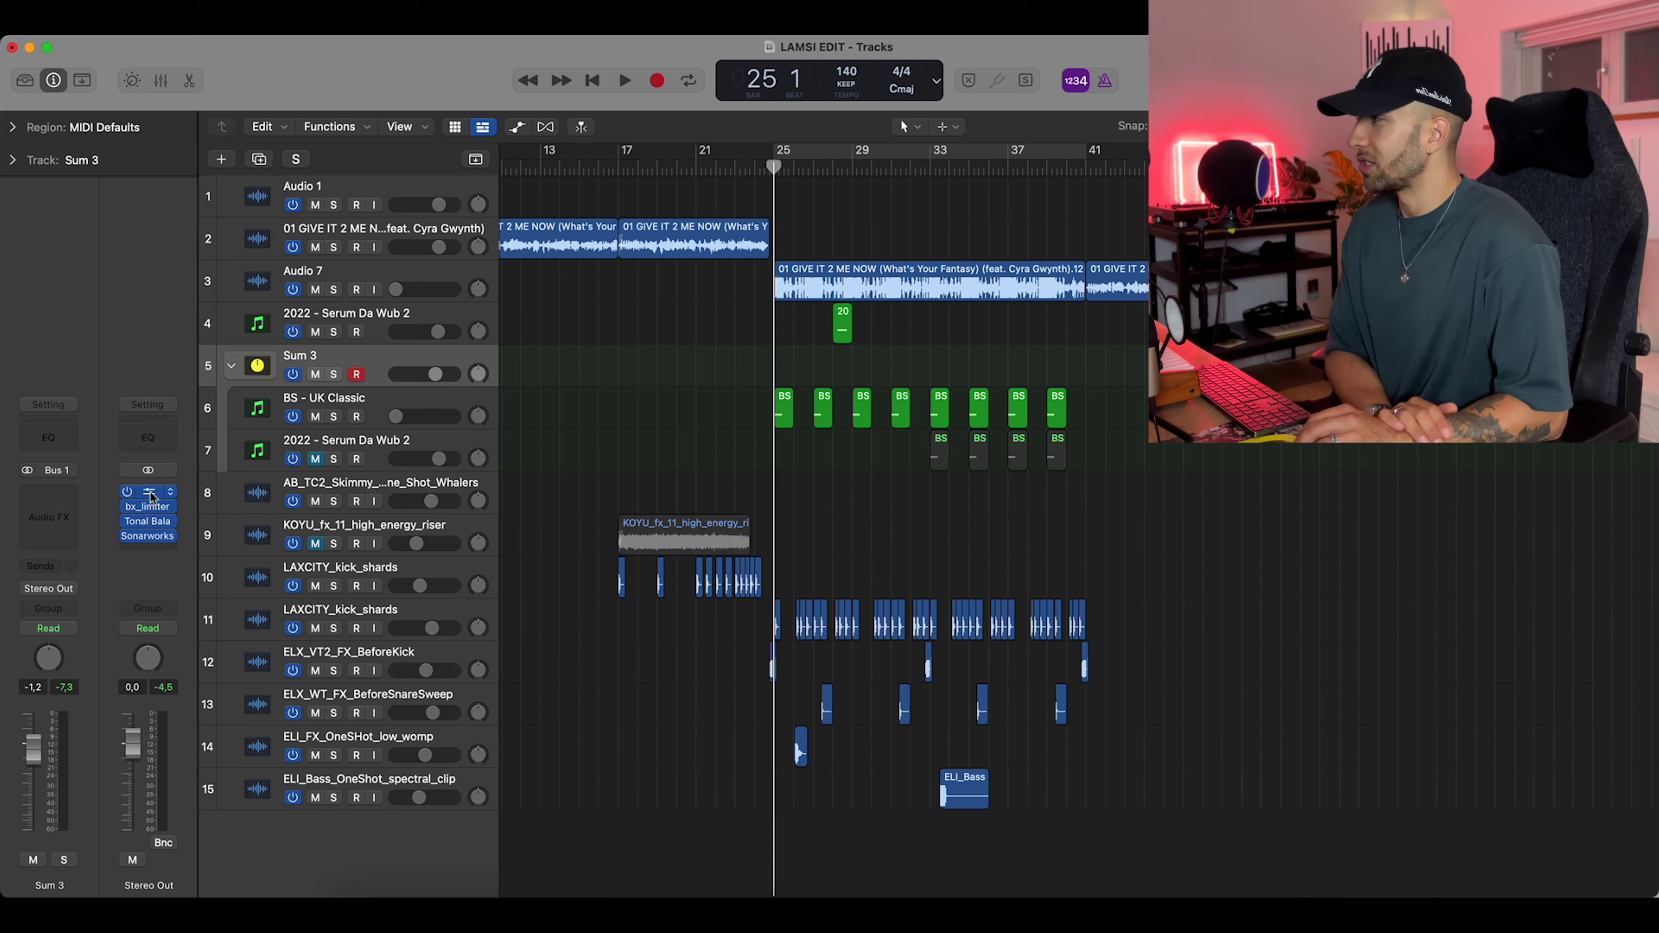
Open StandardCLIP on the Stereo Out and check the UAD Pultec EQ on Audio 7
click(147, 491)
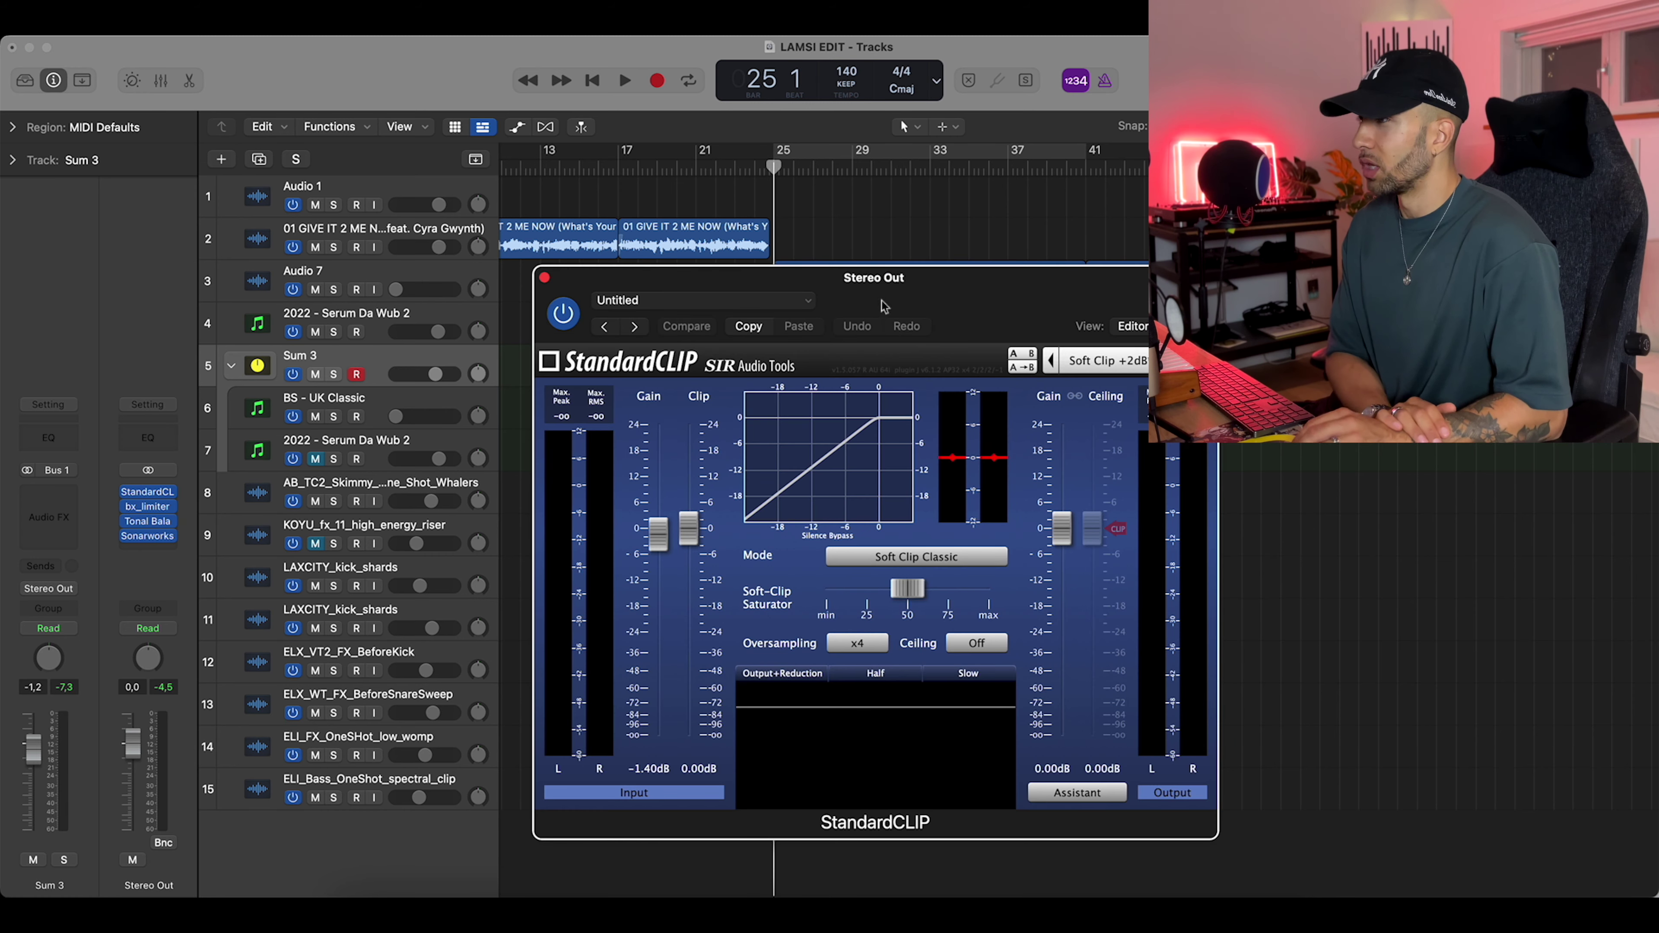
drag(886, 305, 1168, 275)
click(405, 274)
click(48, 506)
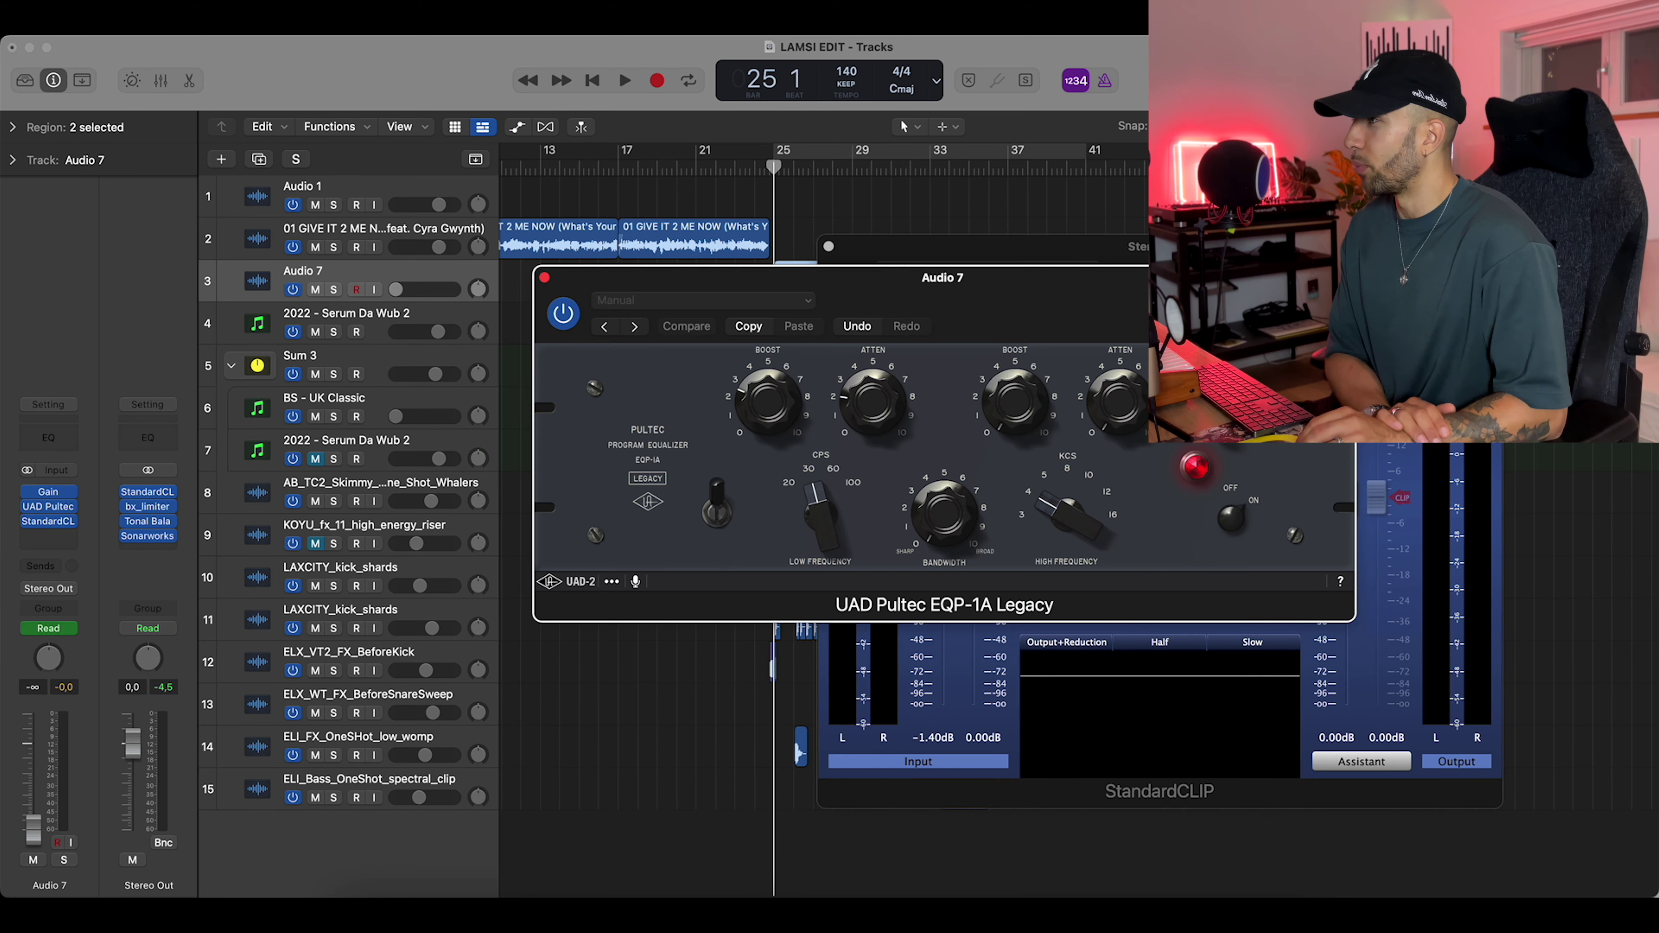
click(545, 279)
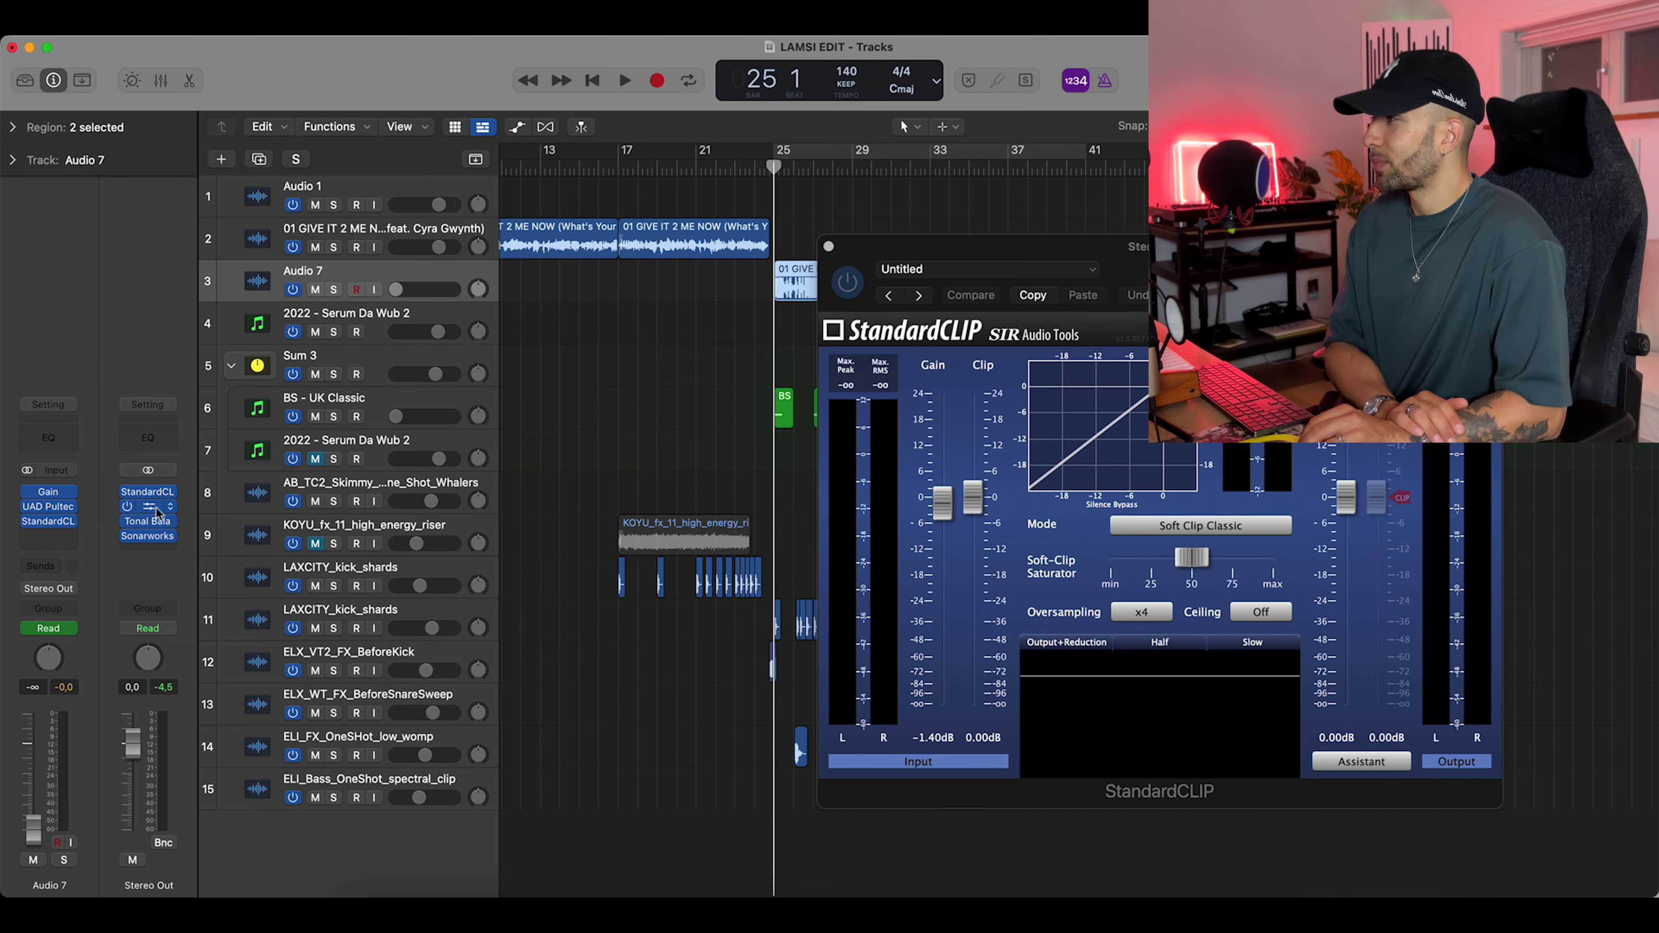
Arrange bx_limiter True Peak and StandardCLIP side by side and play the mix
drag(849, 128, 1464, 128)
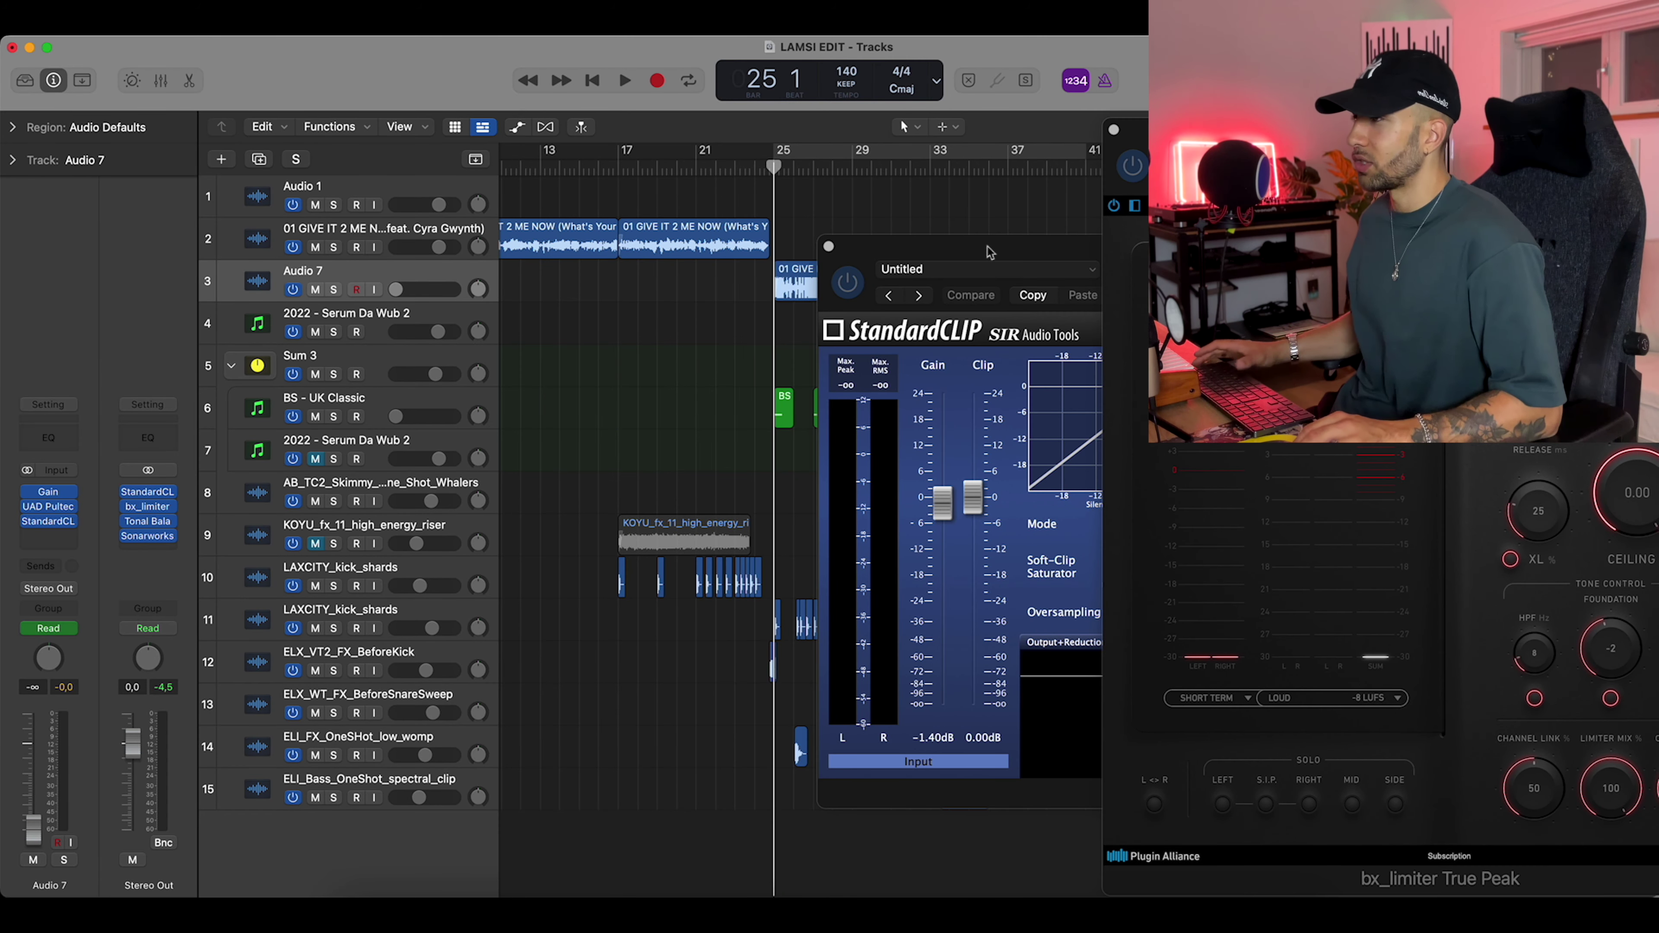
drag(977, 246, 539, 226)
click(787, 210)
key(space)
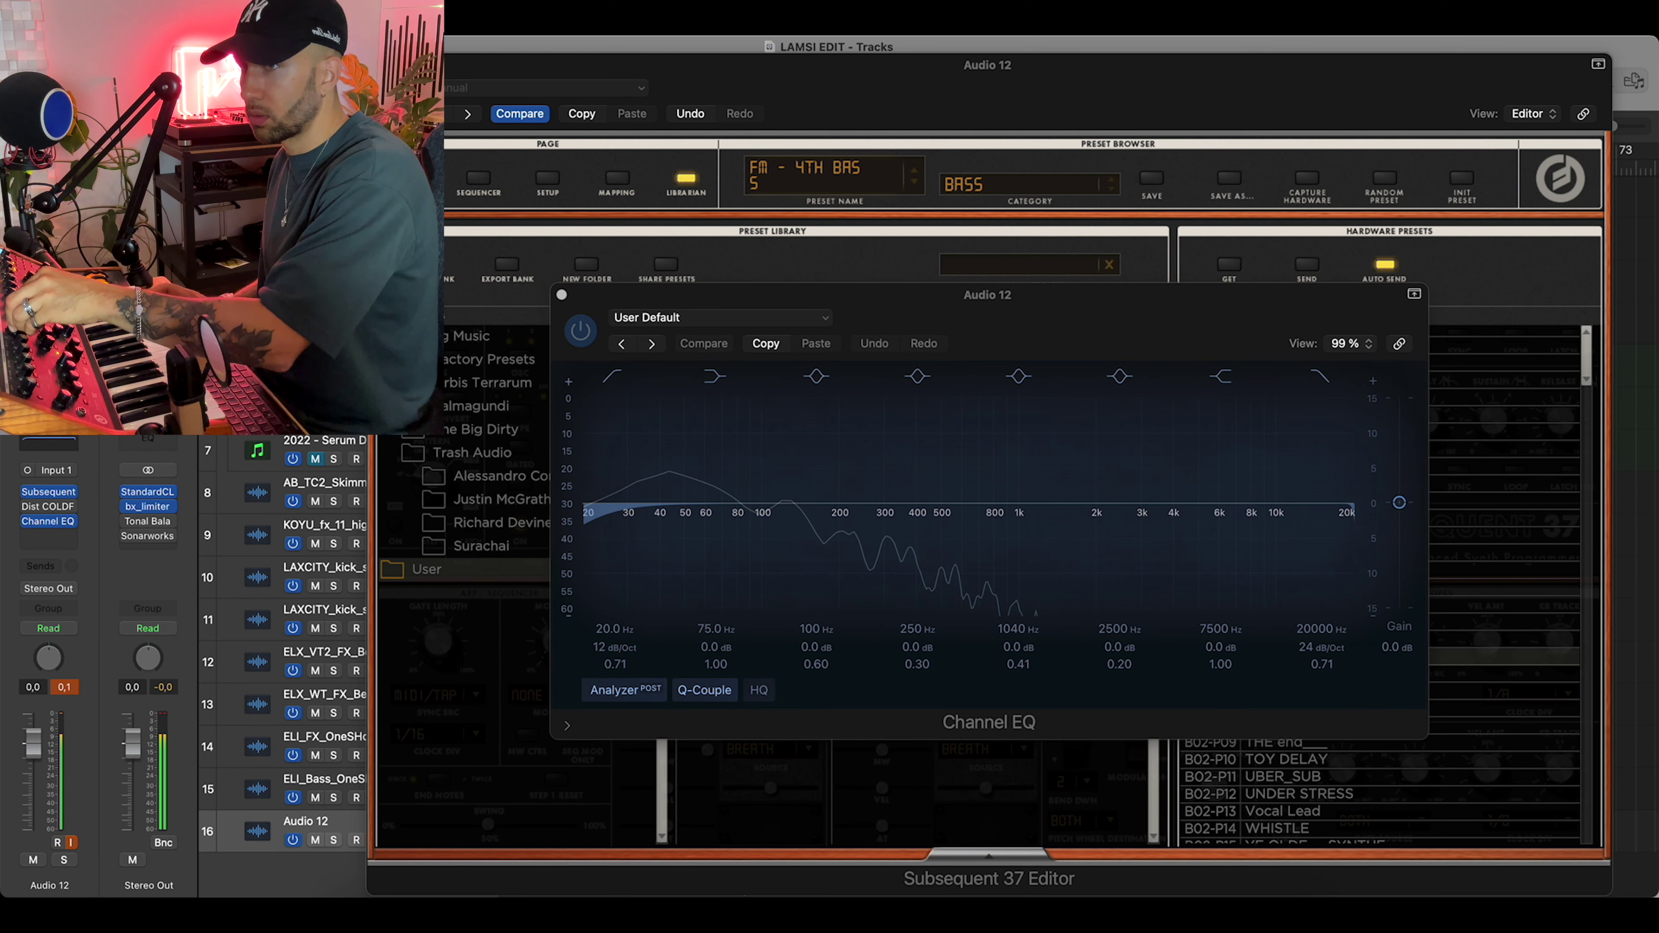
Close the Channel EQ, bring the Subsequent 37 editor forward, and open the Dist COLDFIRE slot's plug-in menu
click(562, 294)
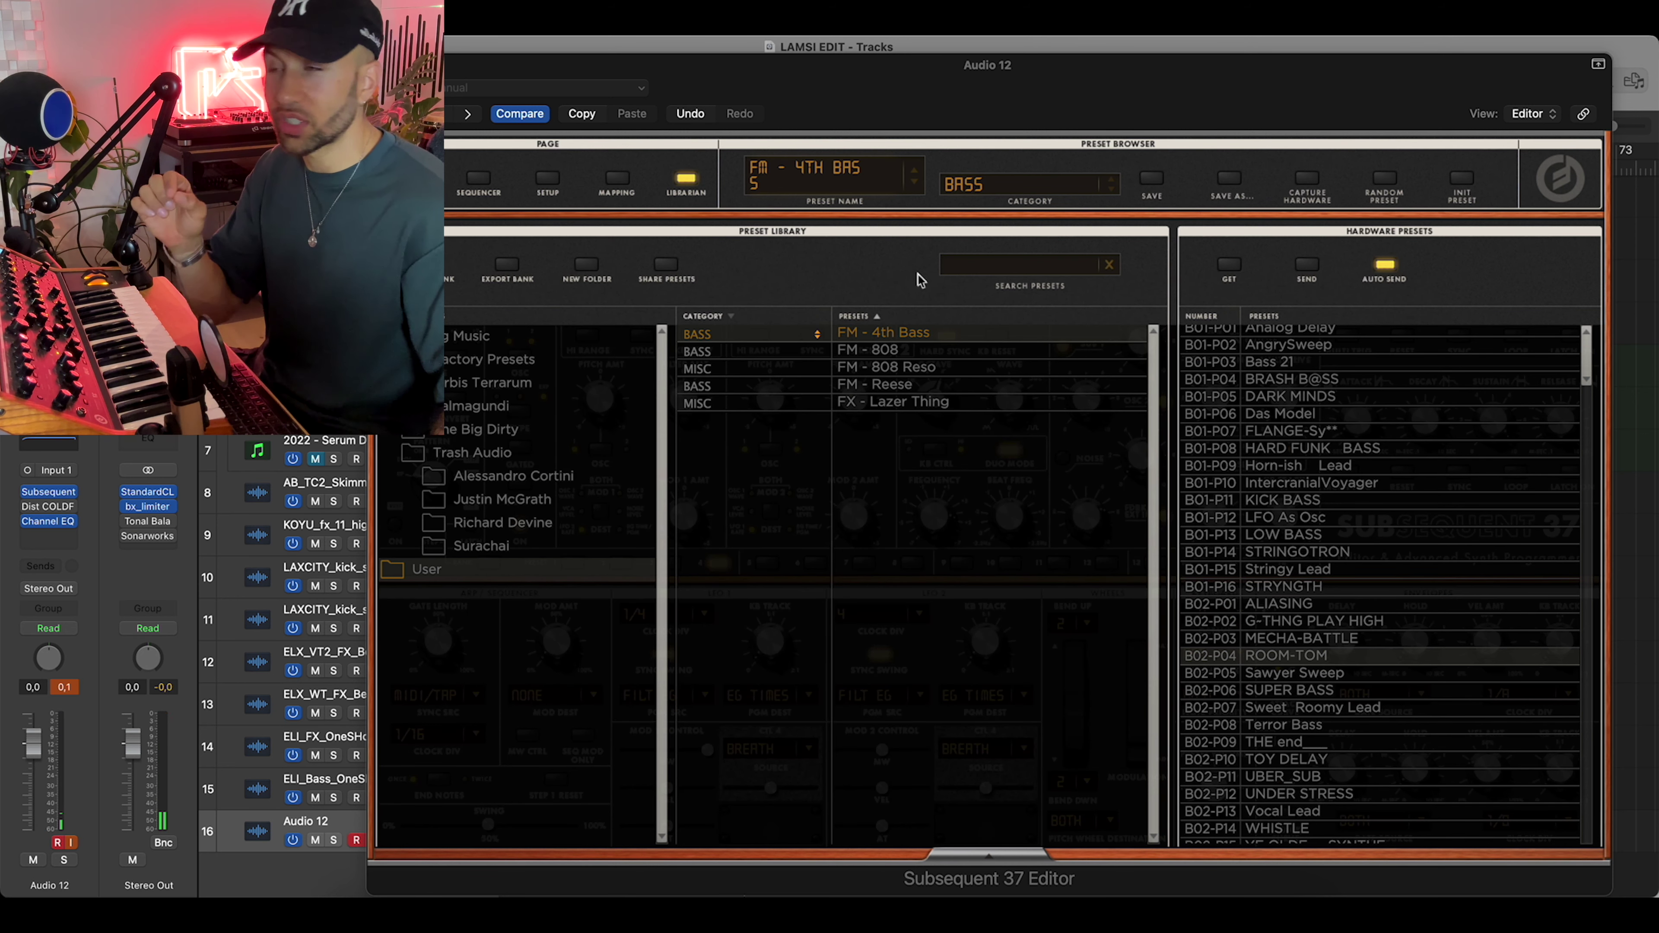
click(920, 341)
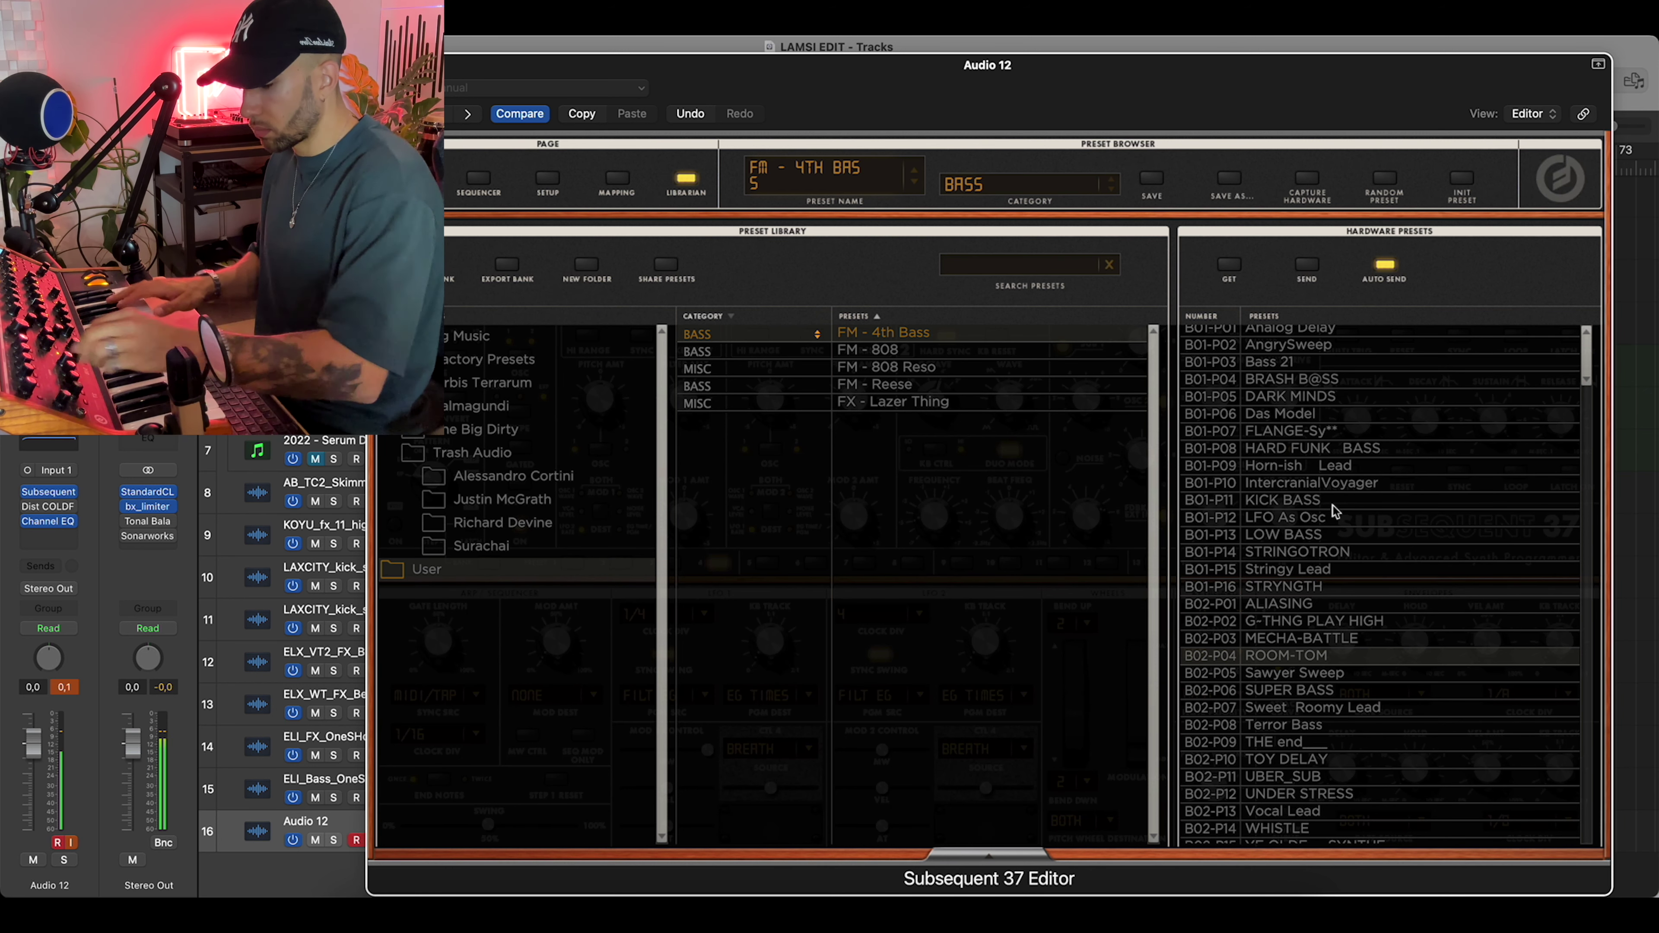
click(40, 515)
click(70, 513)
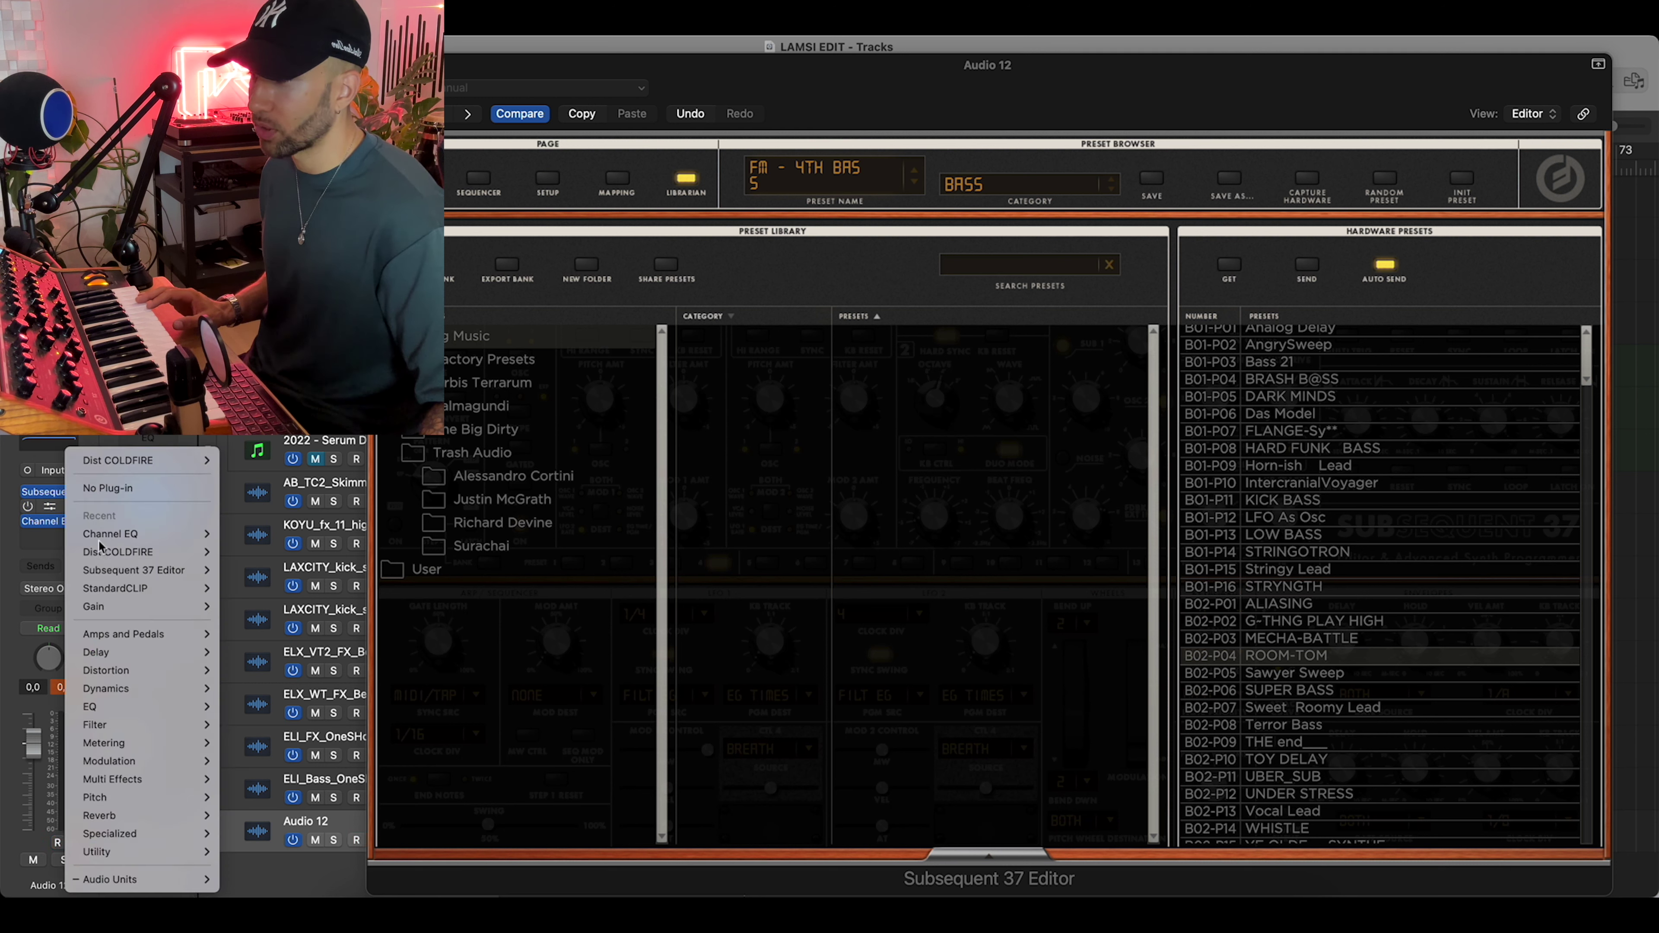
Swap Dist COLDFIRE for Plugin Alliance's Black Box HG-2 (Mono), set OUTPUT to 32 %, then close it
mouse_move(193, 882)
mouse_move(287, 626)
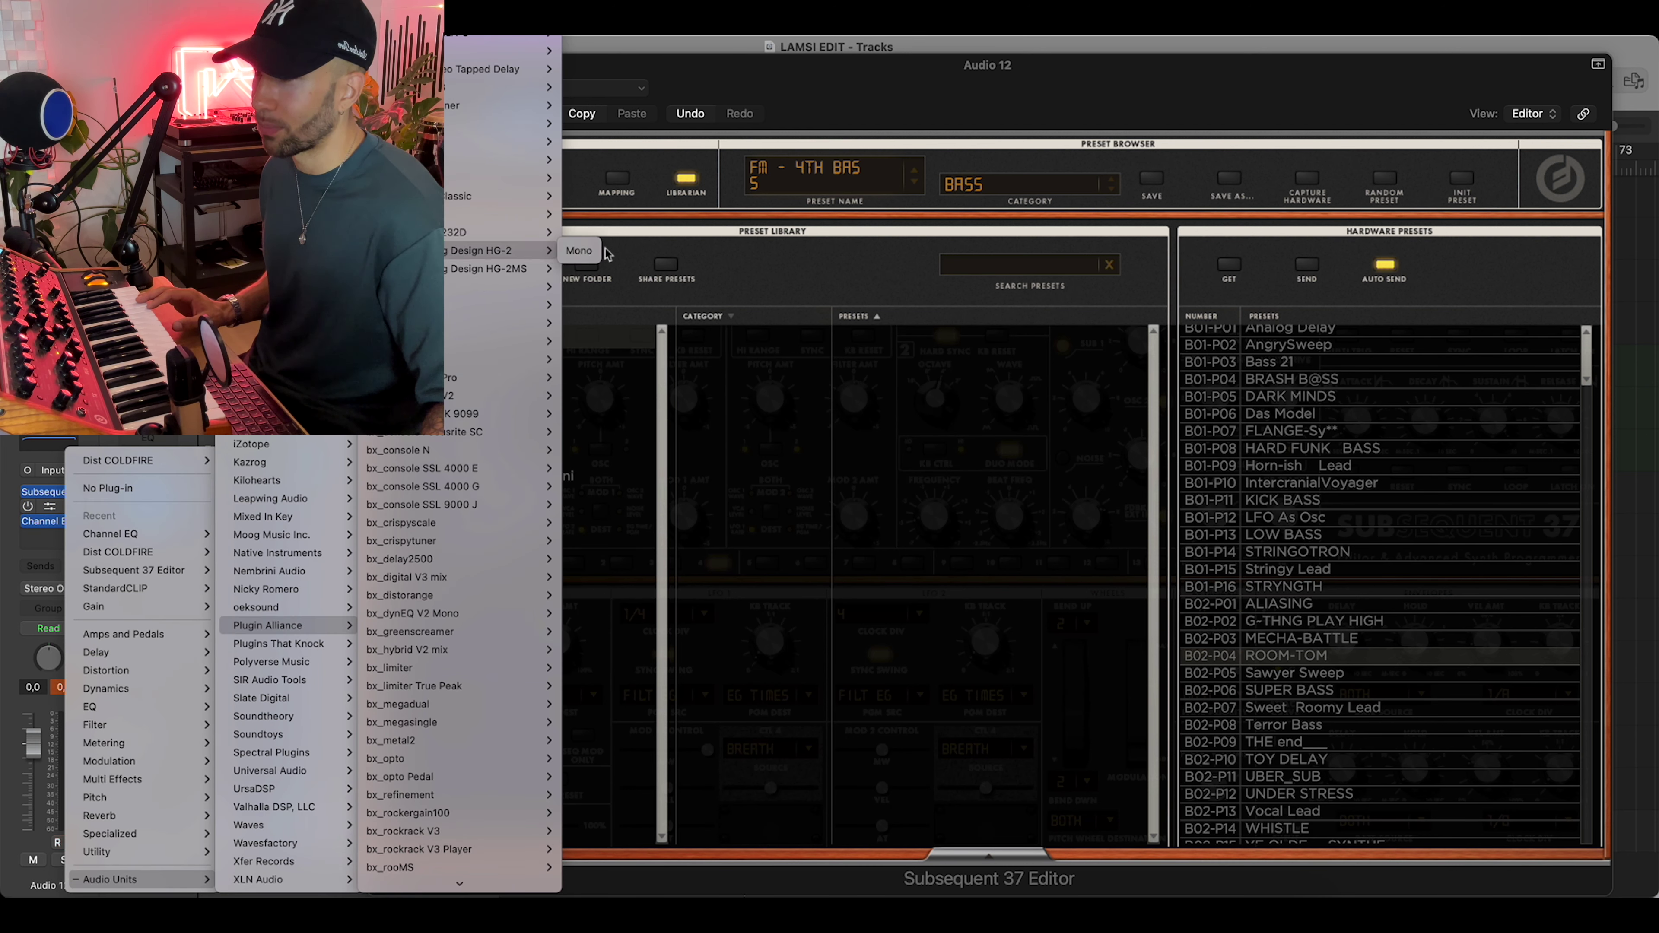
click(578, 251)
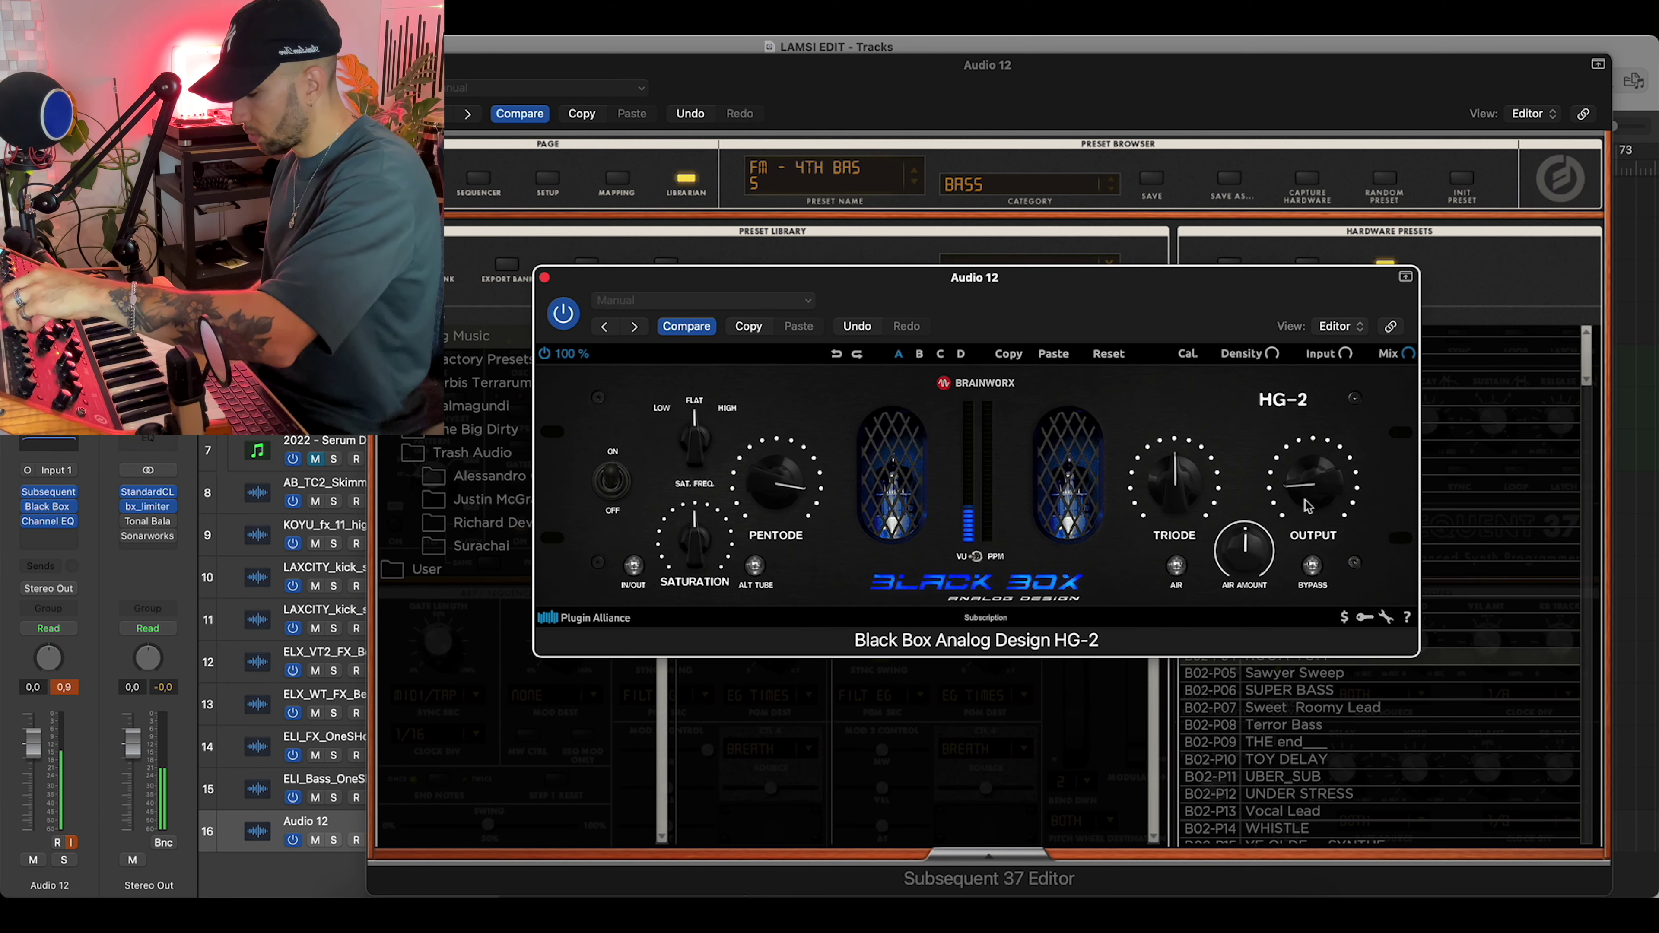
drag(1306, 505, 1306, 490)
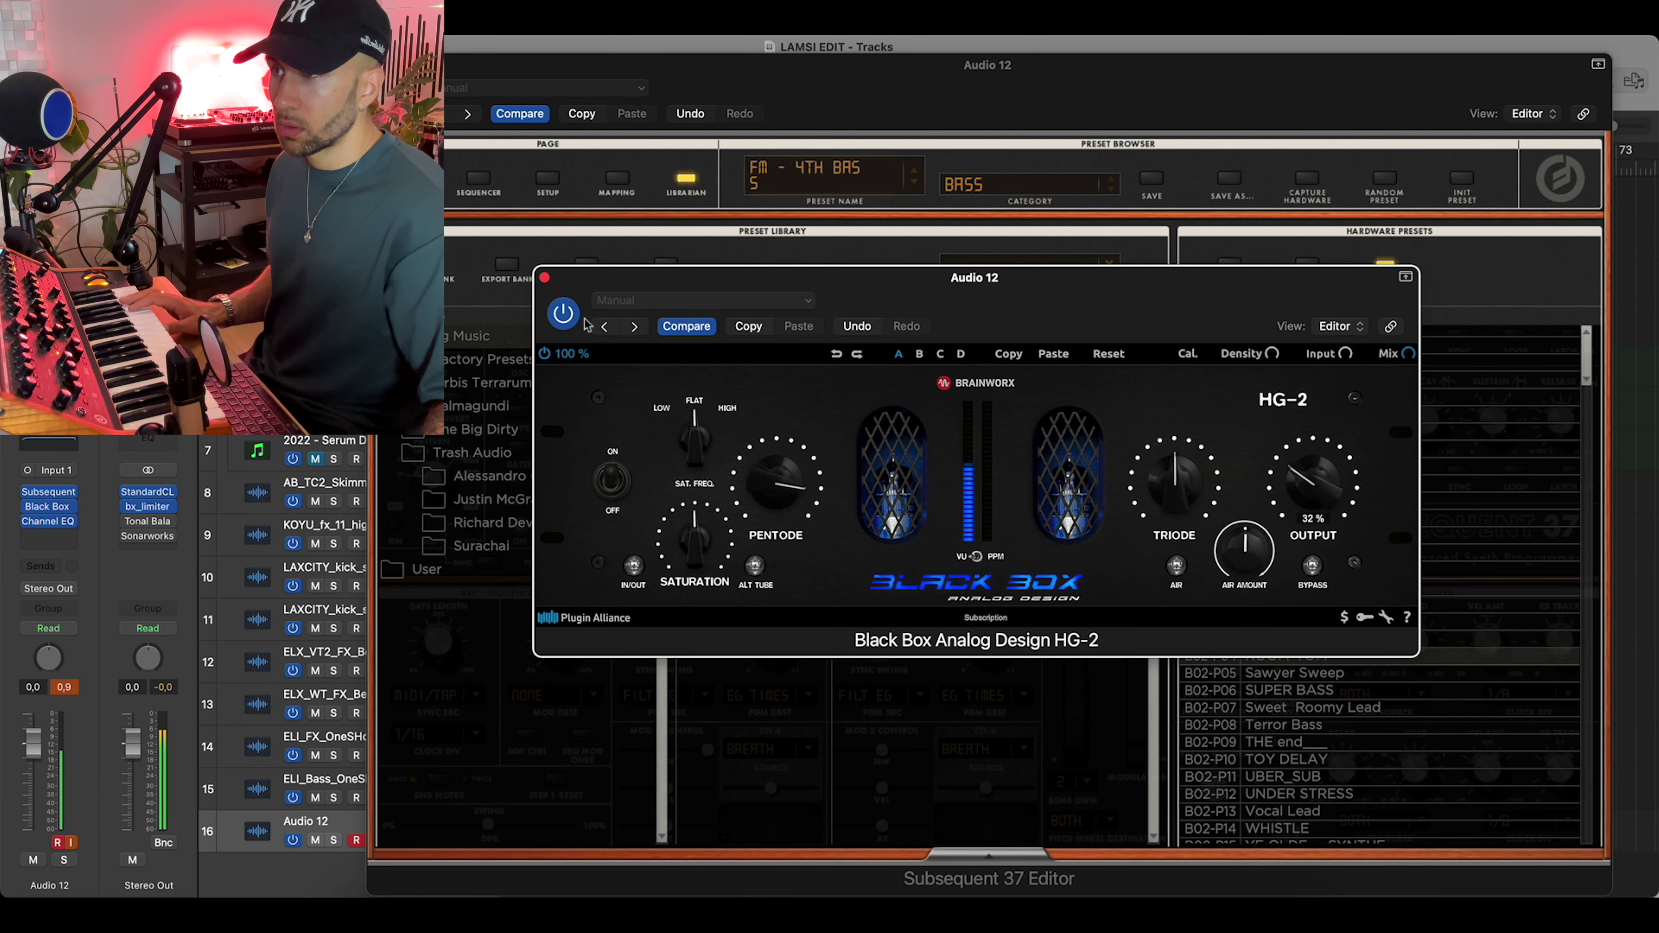
click(543, 278)
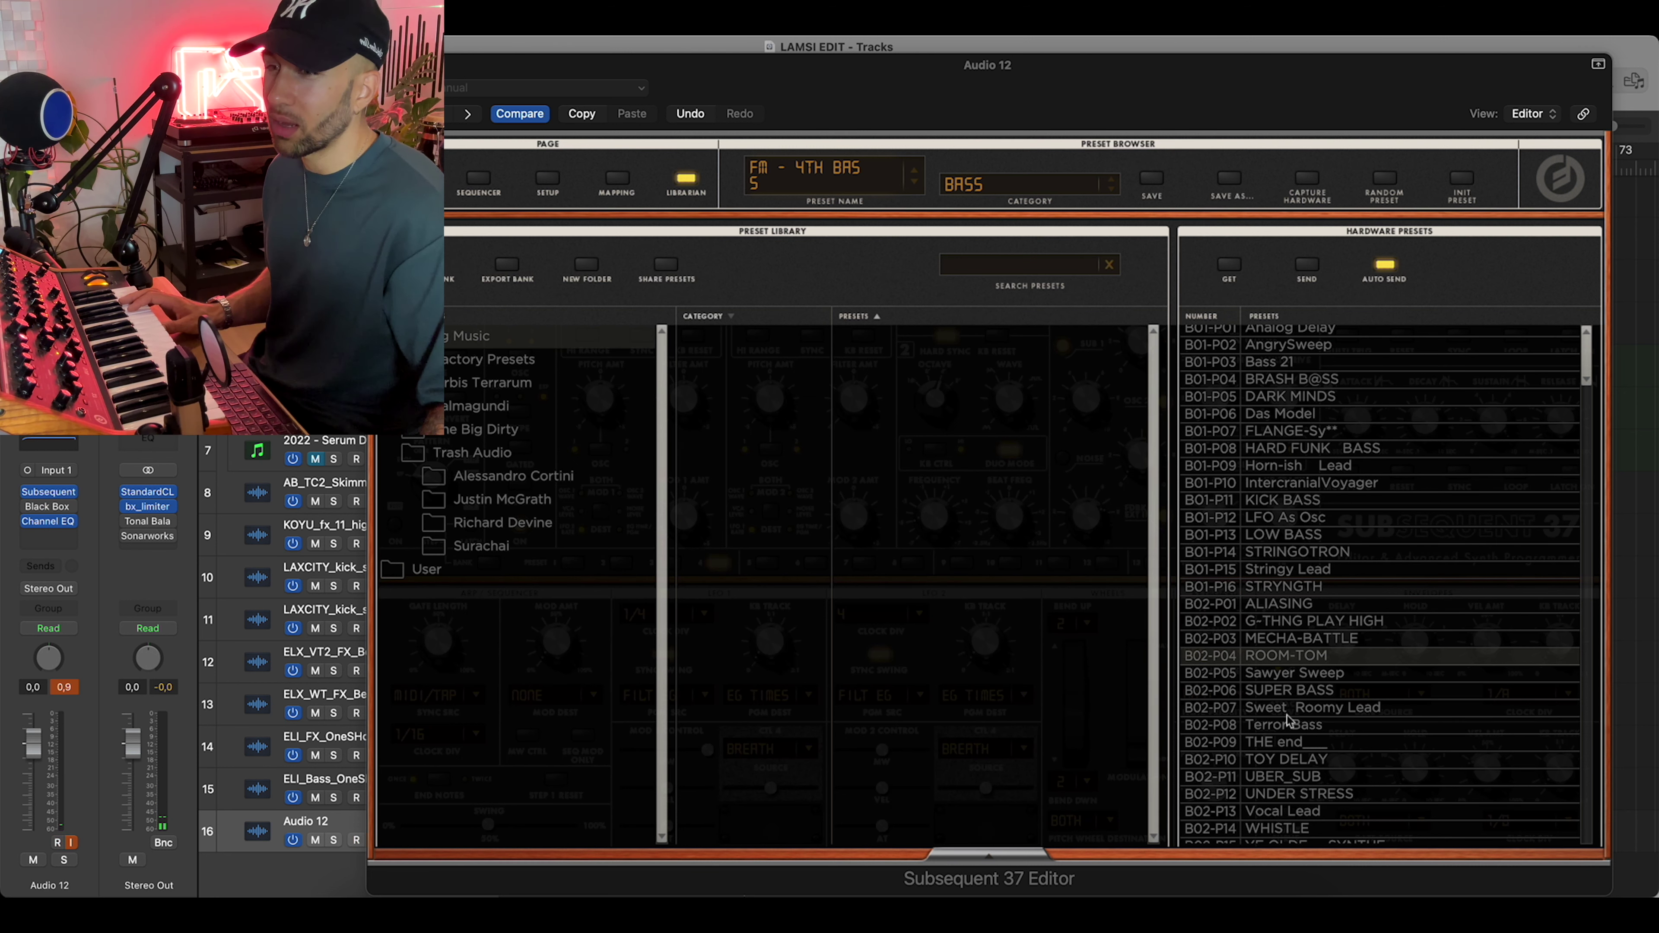
Audition the UNDER STRESS and Vocal Lead hardware presets on the Subsequent 37
scroll(1293, 673, down, 3)
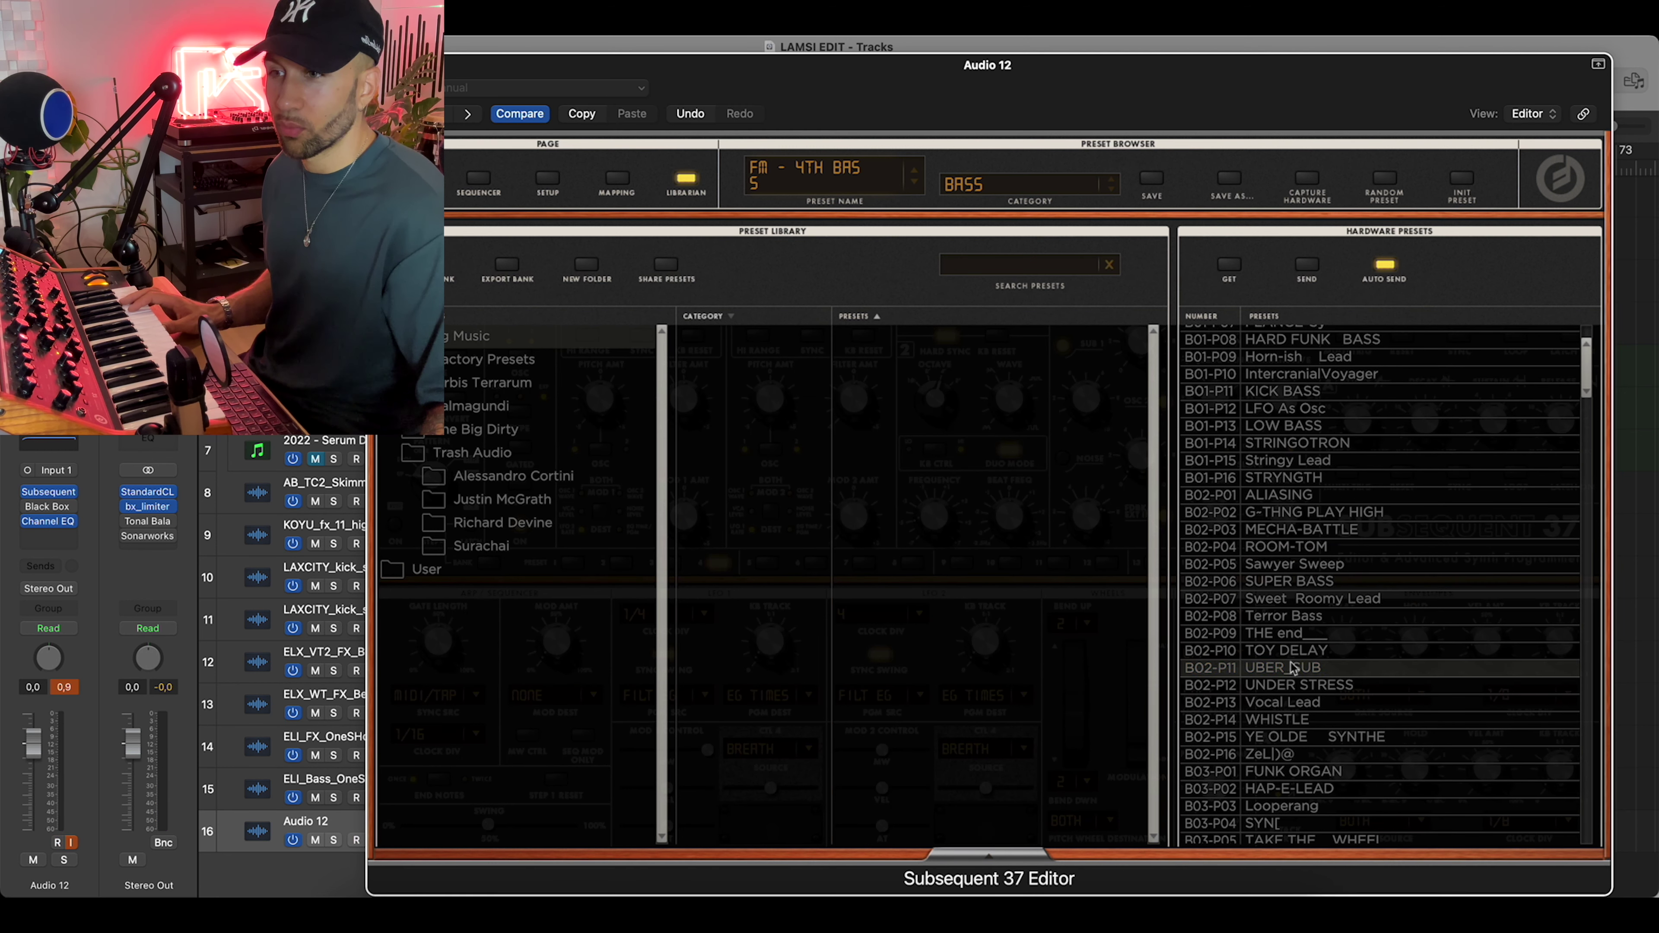
click(1301, 688)
click(1303, 704)
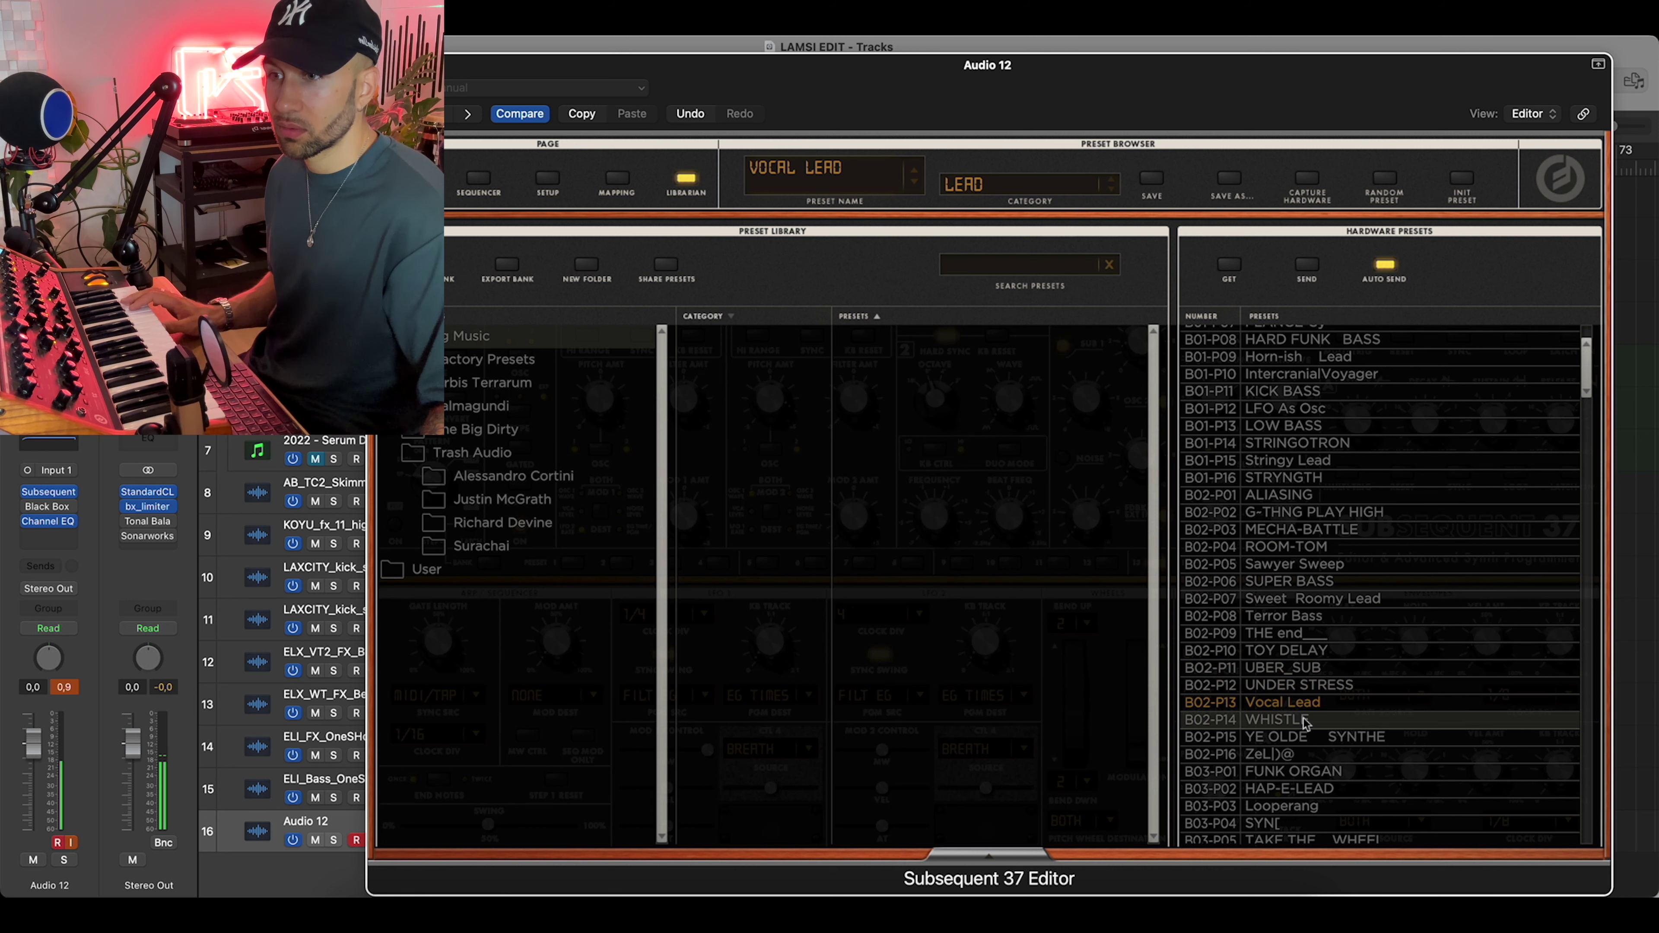
Load YE OLDE SYNTHE, then set ChromaVerb to 43 % wet, Size 31 %, Decay 0.65 s
click(1304, 740)
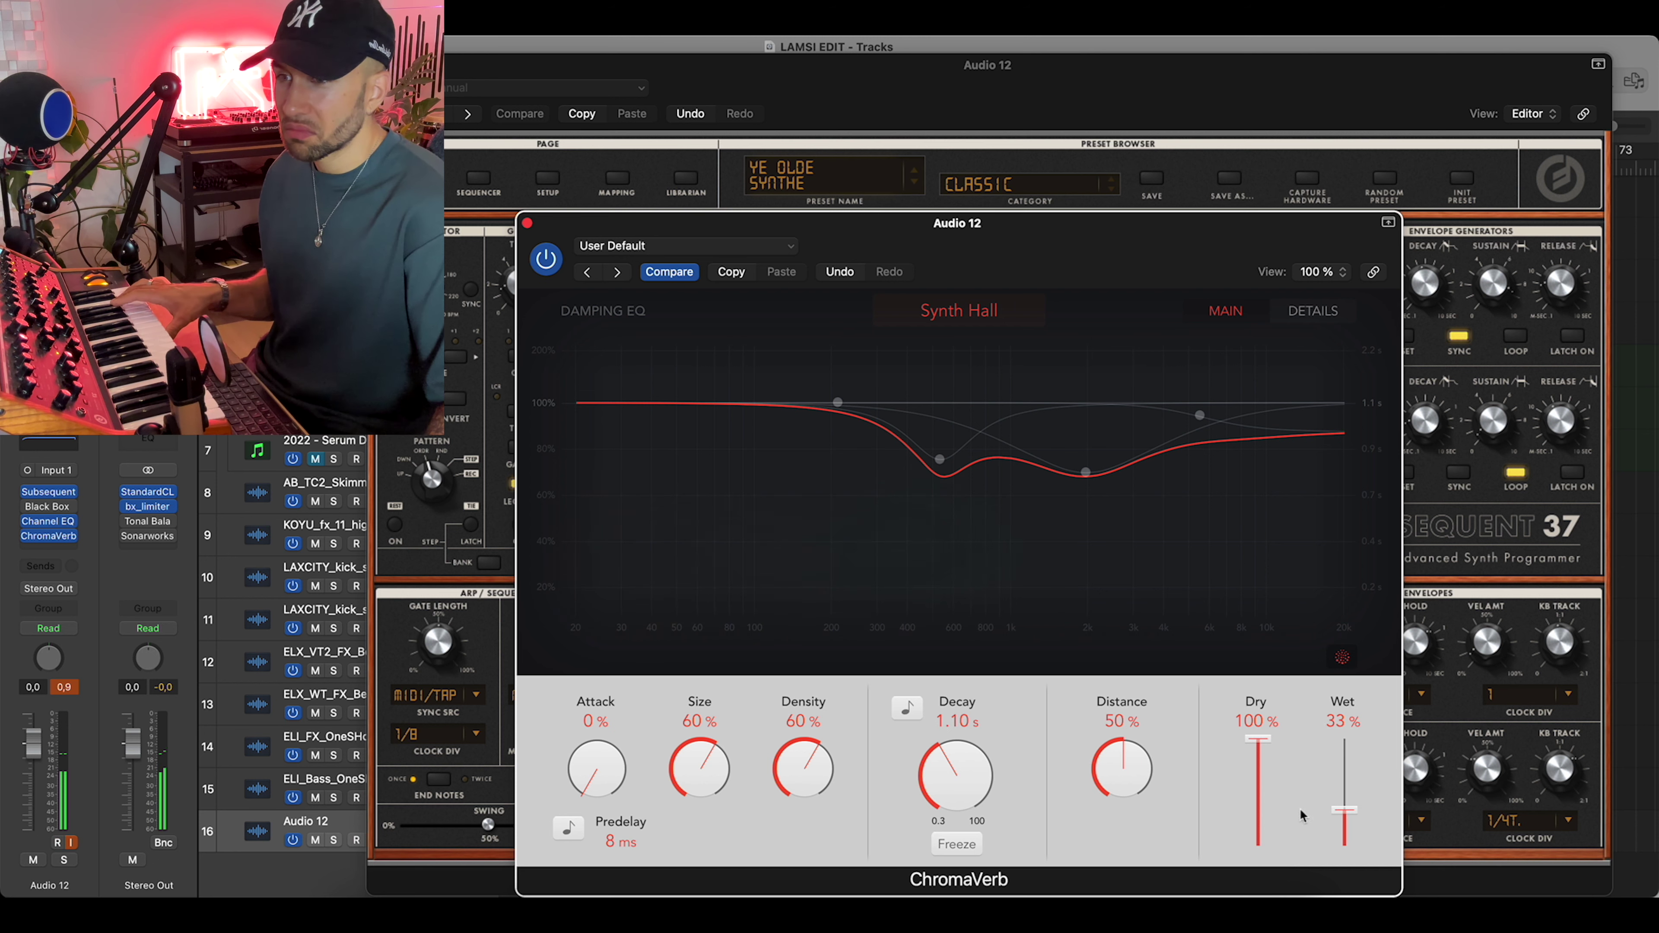
drag(1344, 832, 1344, 820)
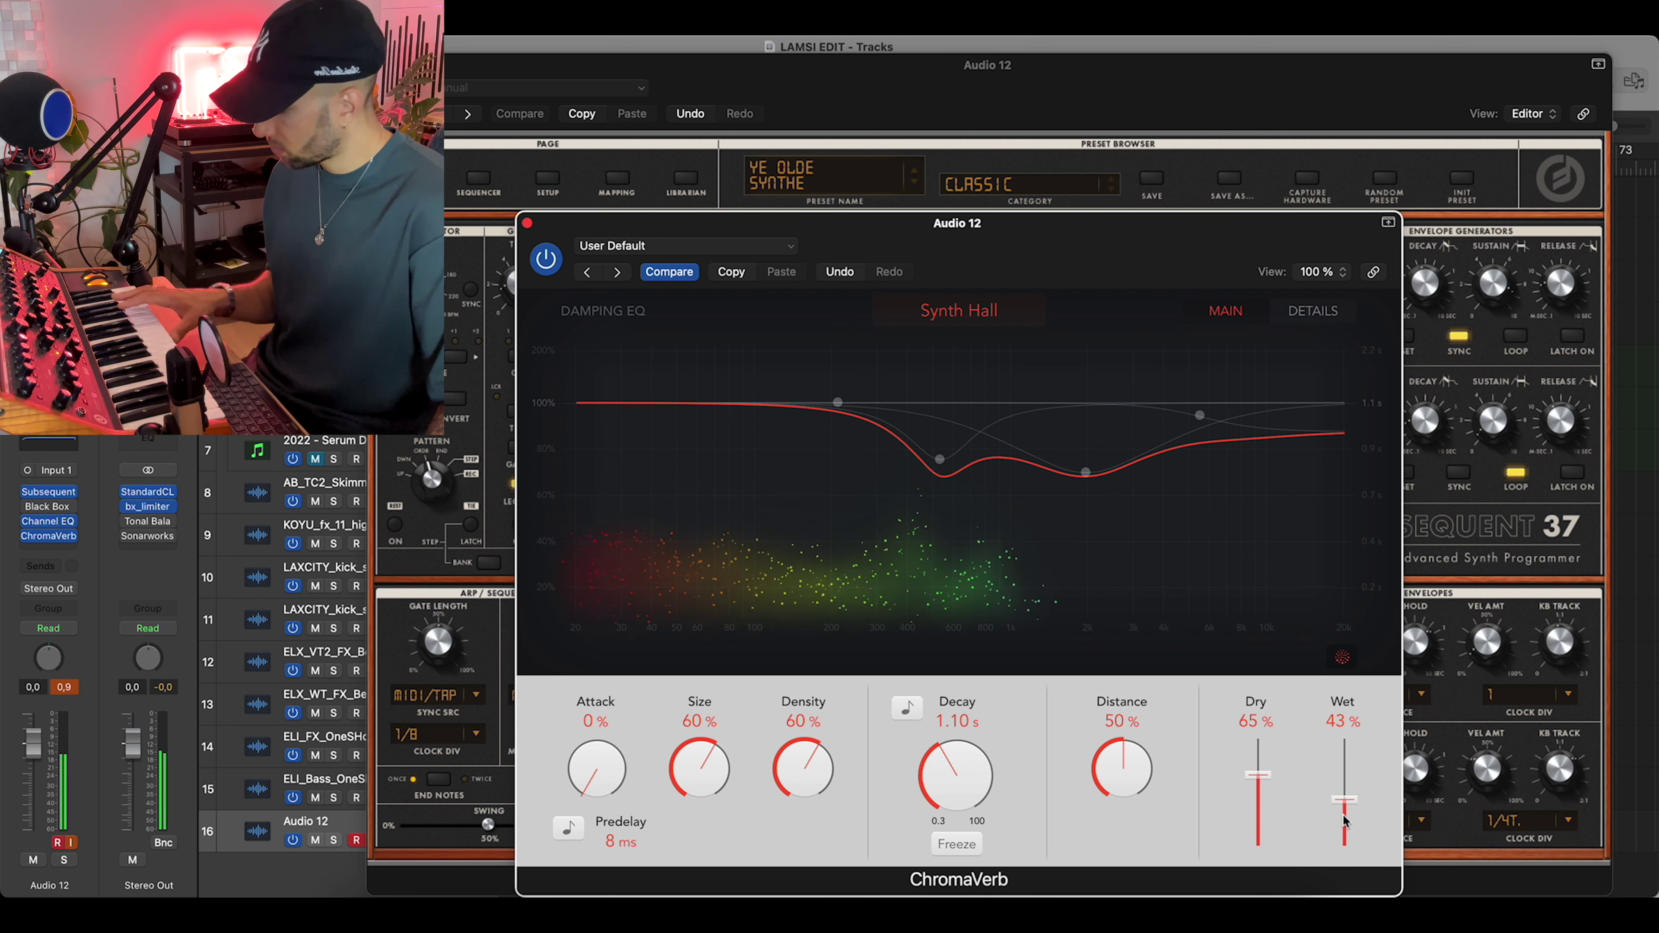
drag(699, 767, 699, 804)
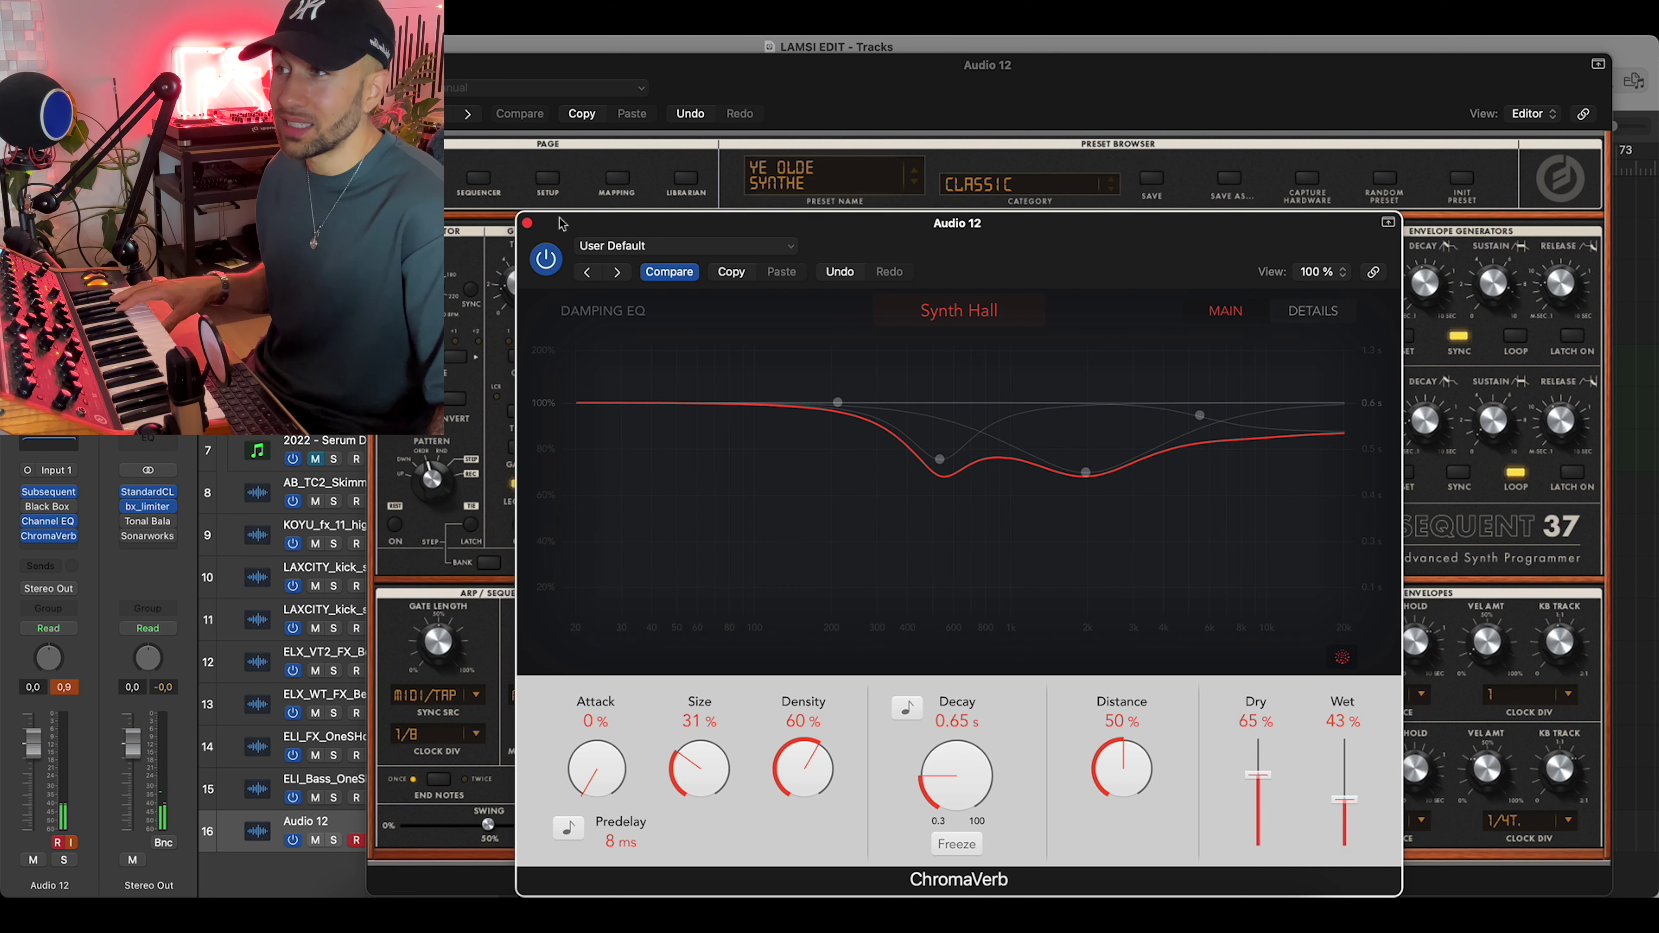
click(528, 223)
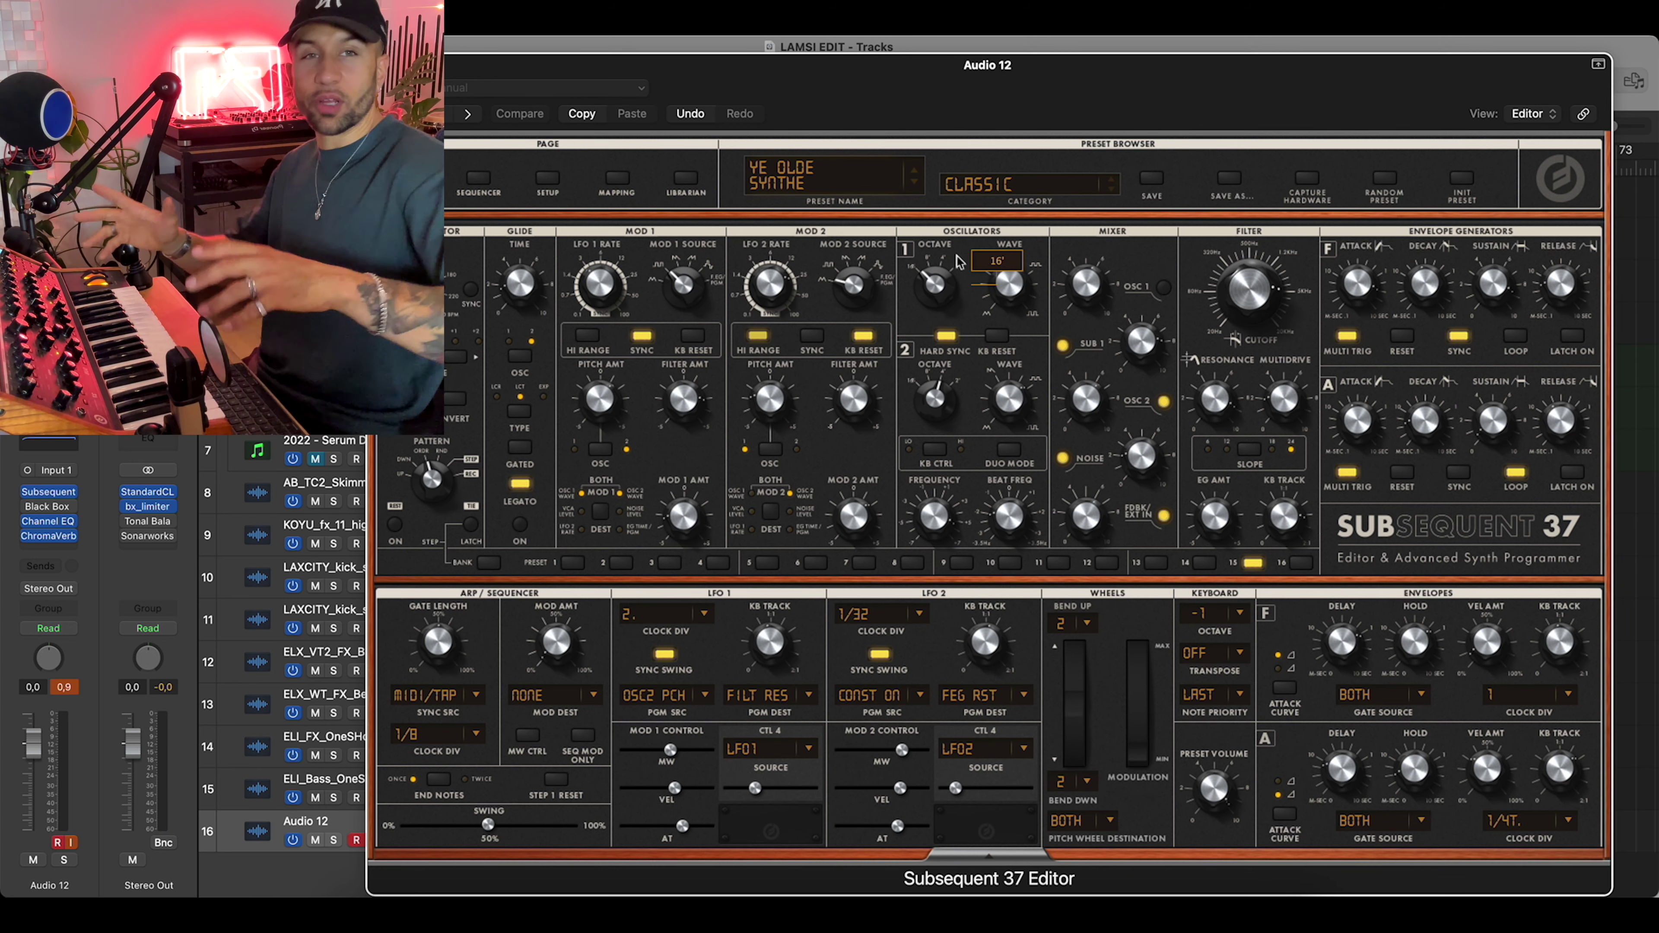